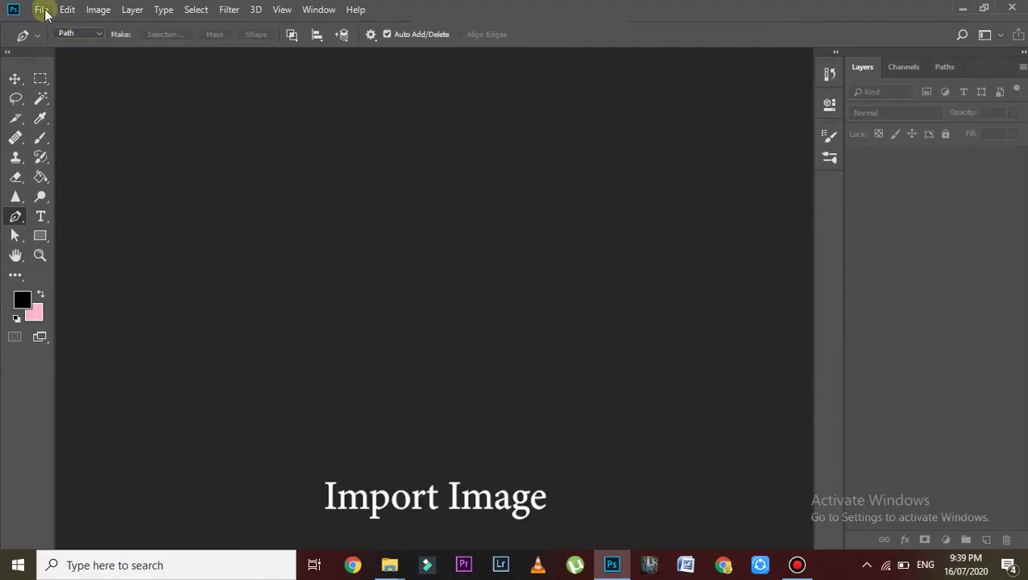
# - Open model.jpg from the model folder on the Desktop
pyautogui.click(41, 9)
pyautogui.click(50, 40)
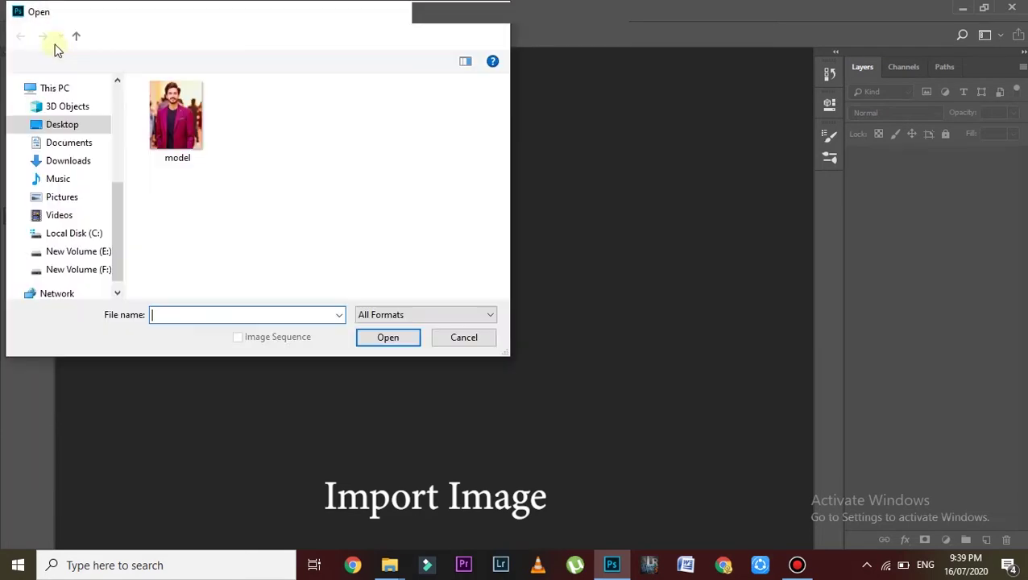
pyautogui.doubleClick(158, 108)
pyautogui.click(172, 114)
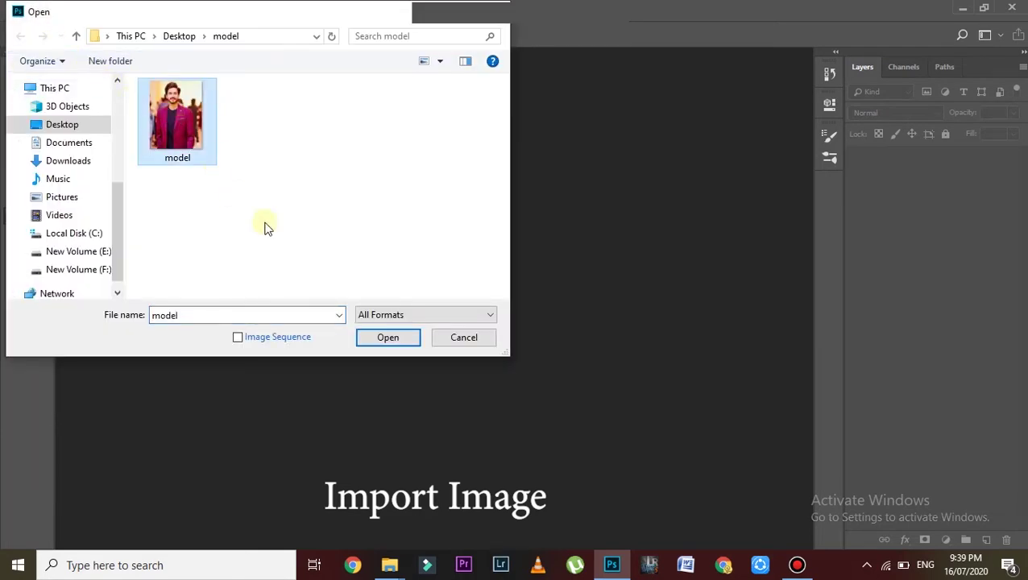
pyautogui.click(388, 339)
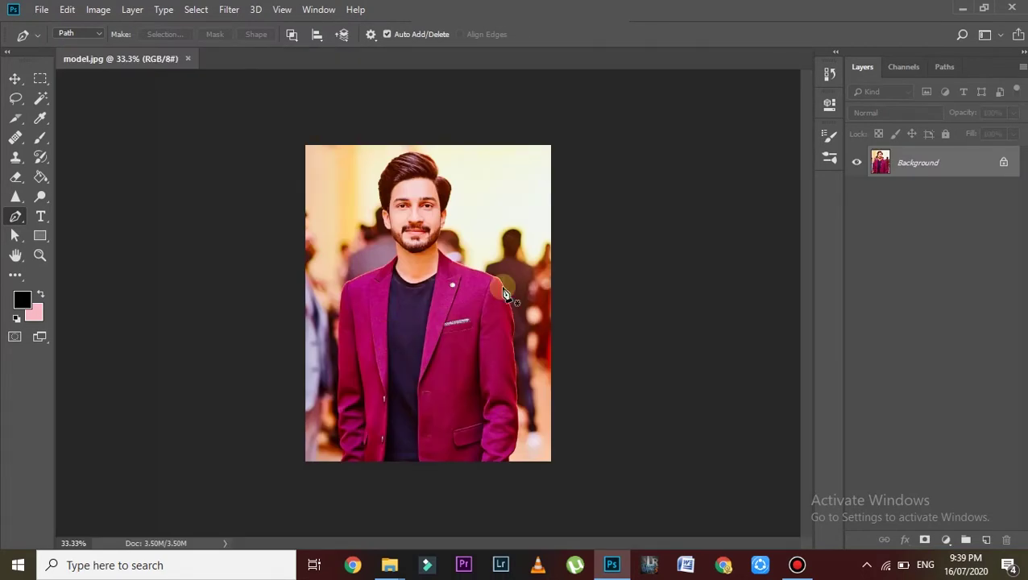
# - Unlock the Background layer and rename it 'model'
pyautogui.click(1005, 164)
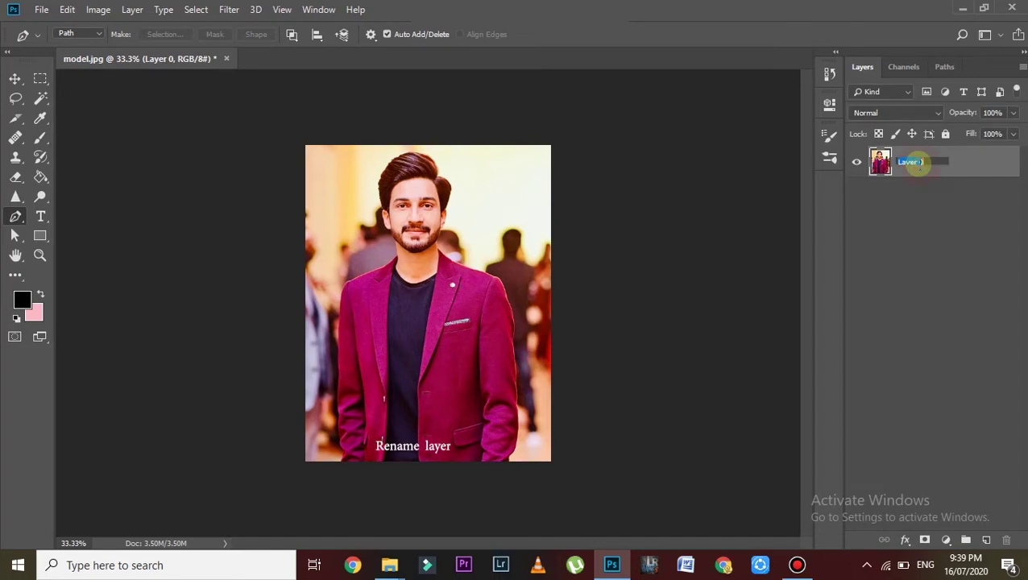
pyautogui.write('model')
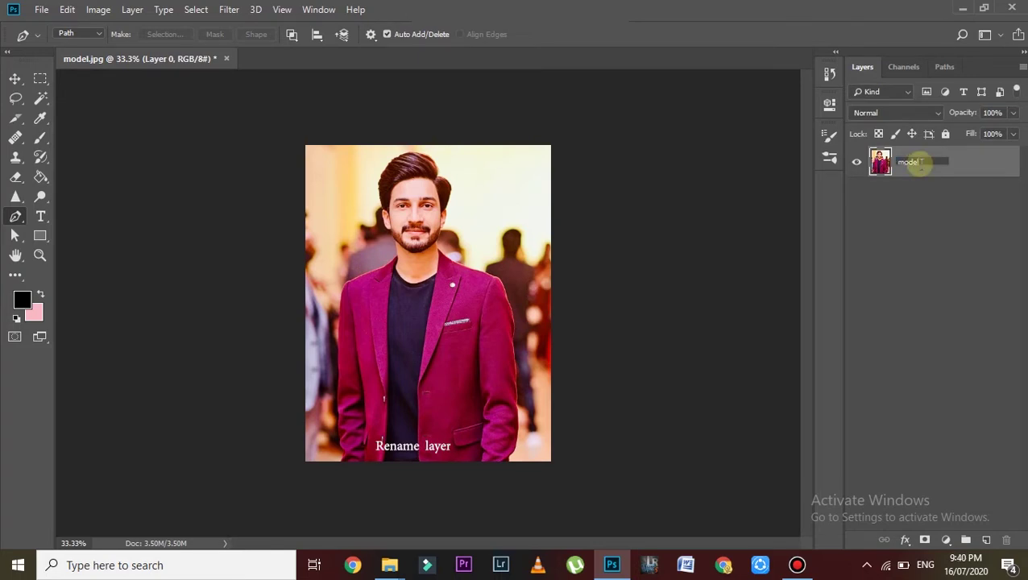
pyautogui.press('Return')
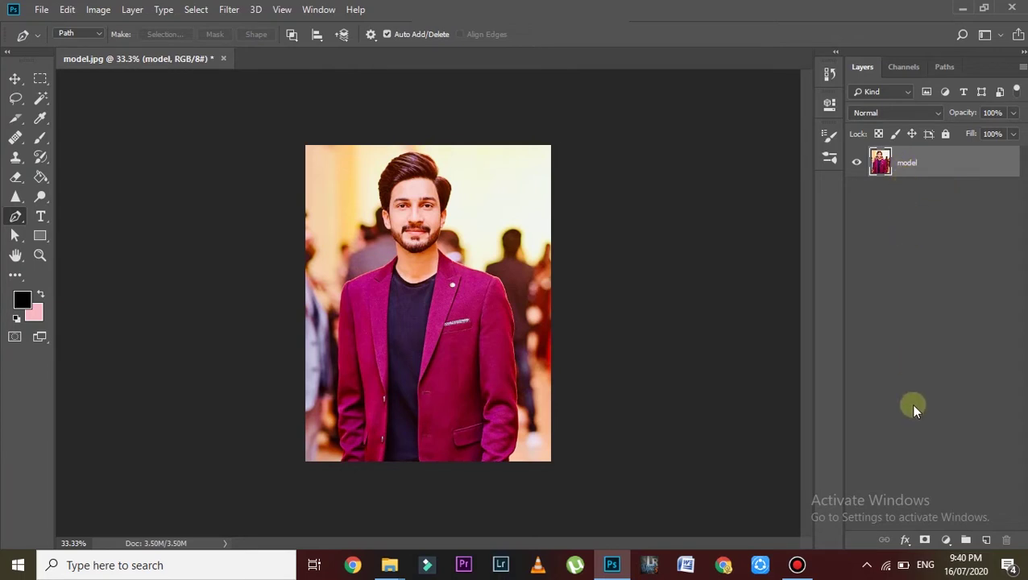
pyautogui.click(947, 541)
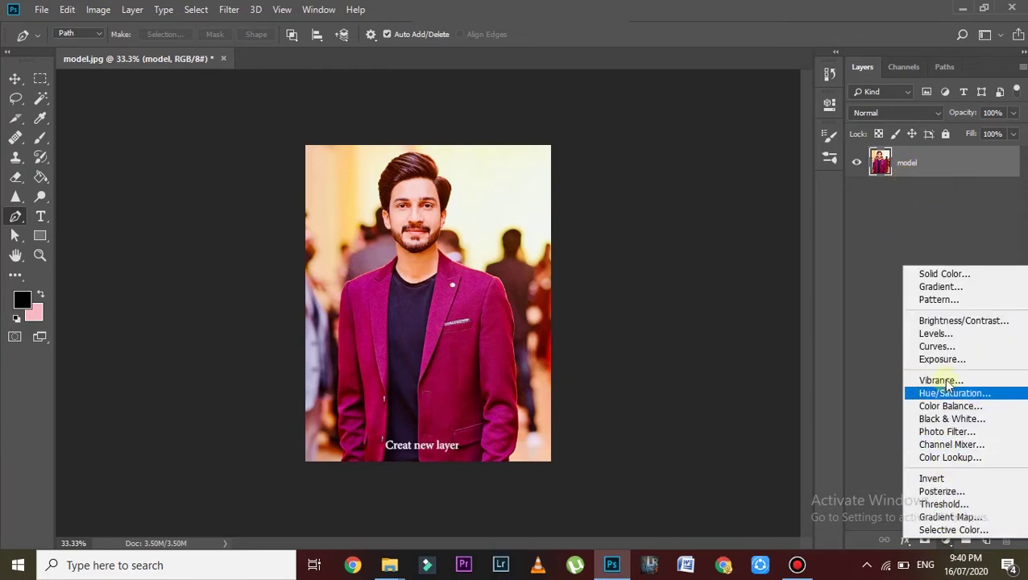
# - Add a #e4ad7b Solid Color fill layer and name it 'skin'
pyautogui.click(941, 276)
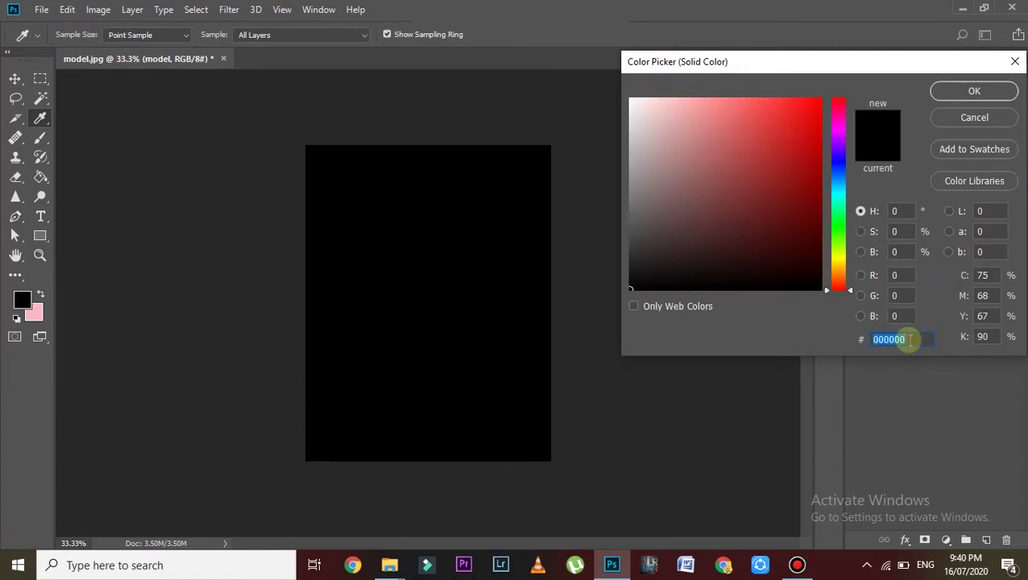
pyautogui.press('BackSpace')
pyautogui.write('e4')
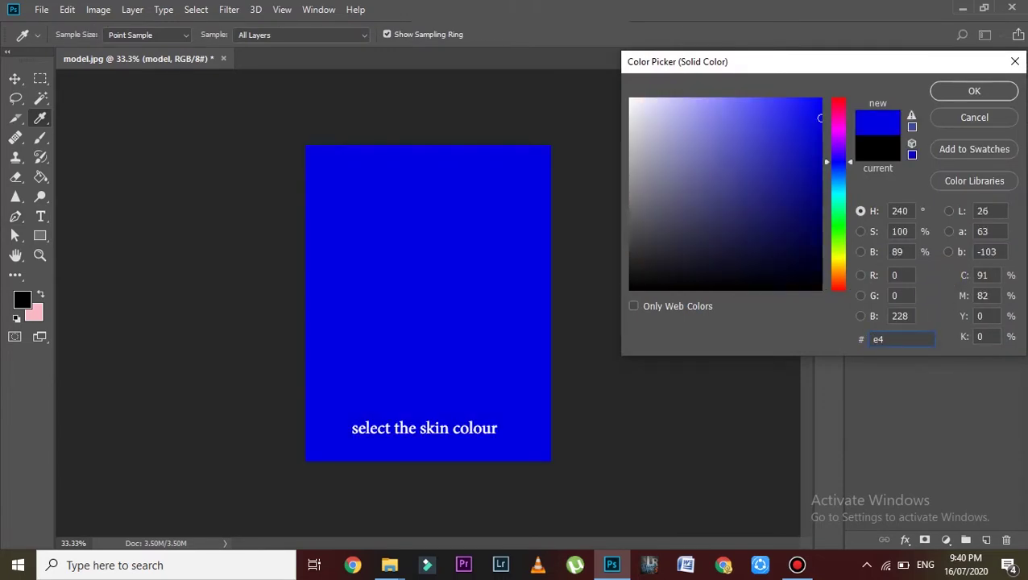
pyautogui.write('ad')
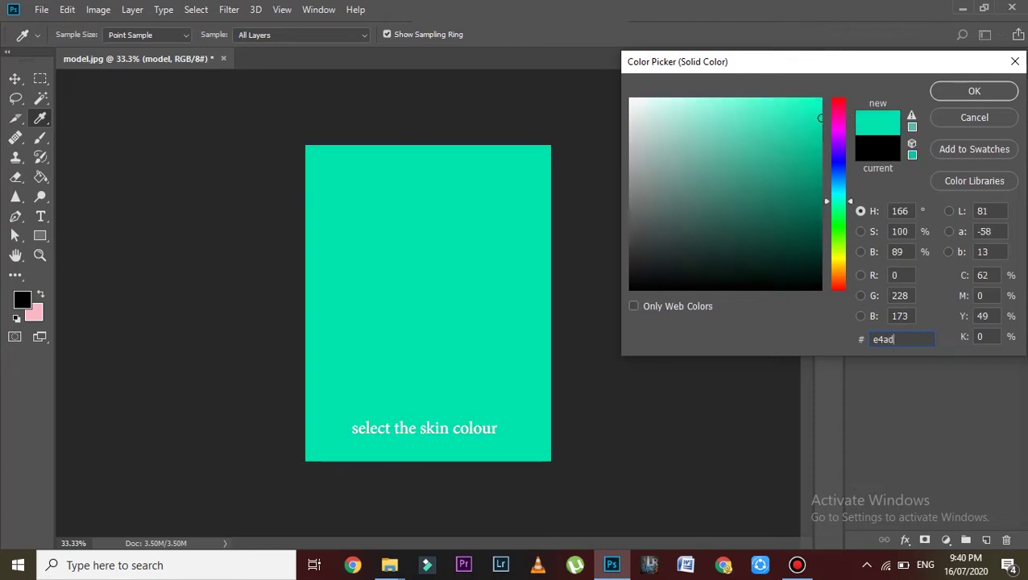
pyautogui.write('7b')
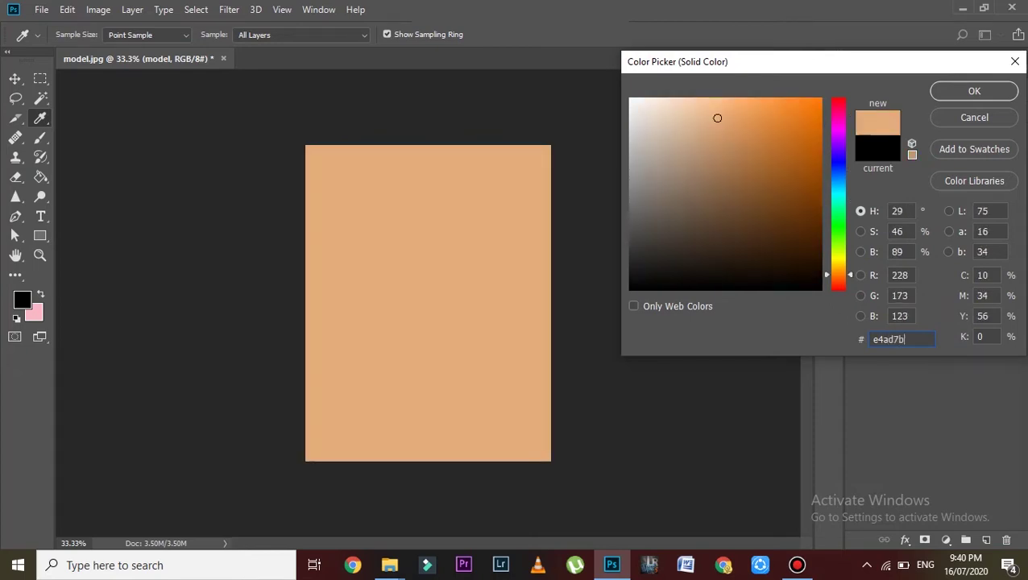
pyautogui.click(973, 93)
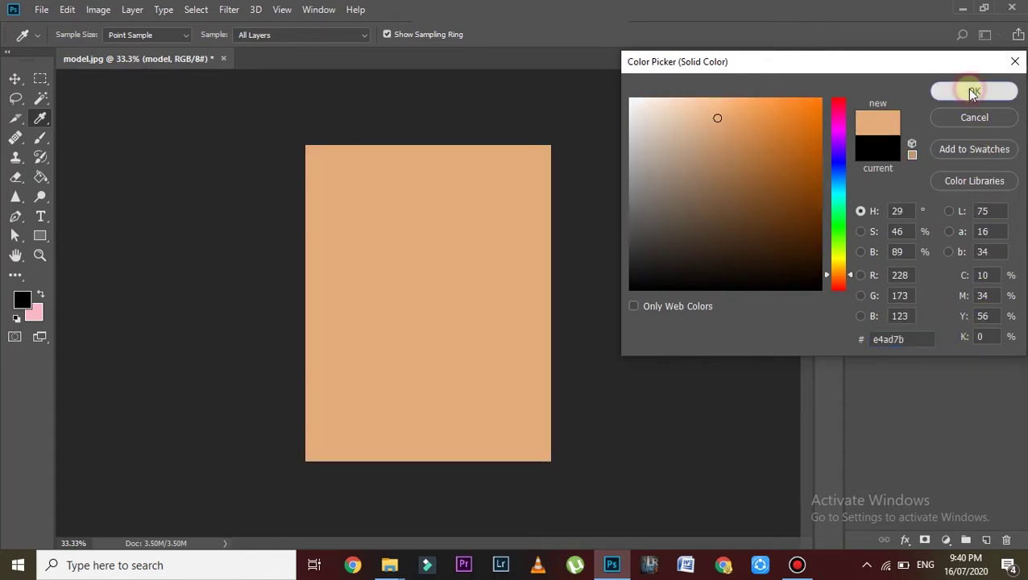
pyautogui.click(953, 164)
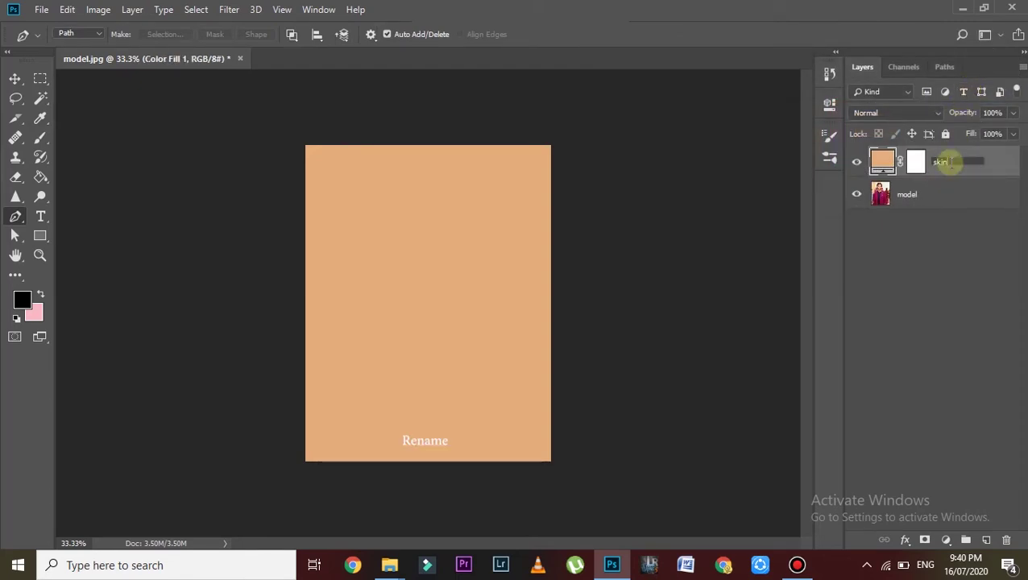
pyautogui.press('Return')
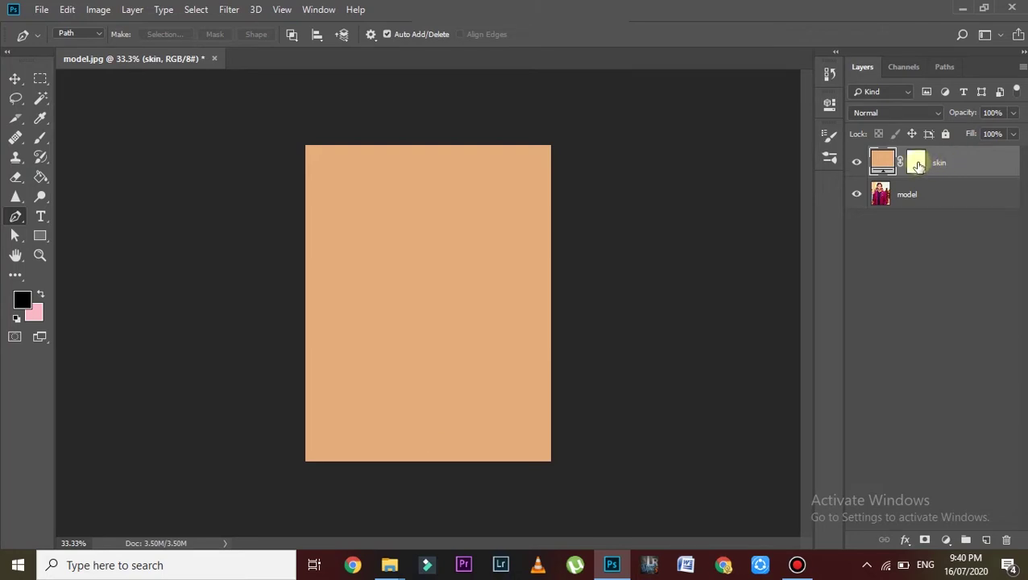
# - Fill the skin layer's mask black to hide the skin colour entirely
pyautogui.click(917, 165)
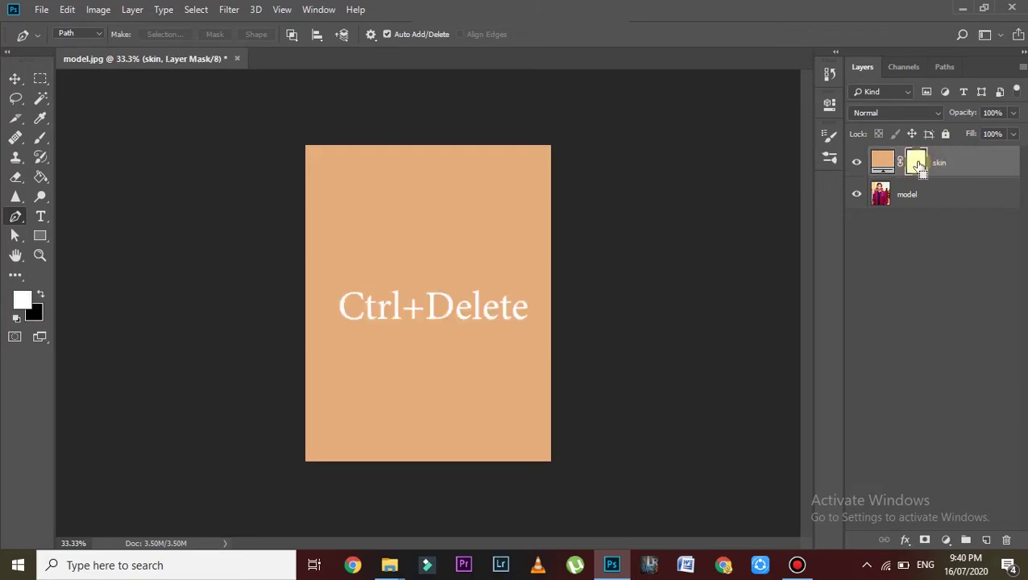
pyautogui.hotkey('ctrl', 'Delete')
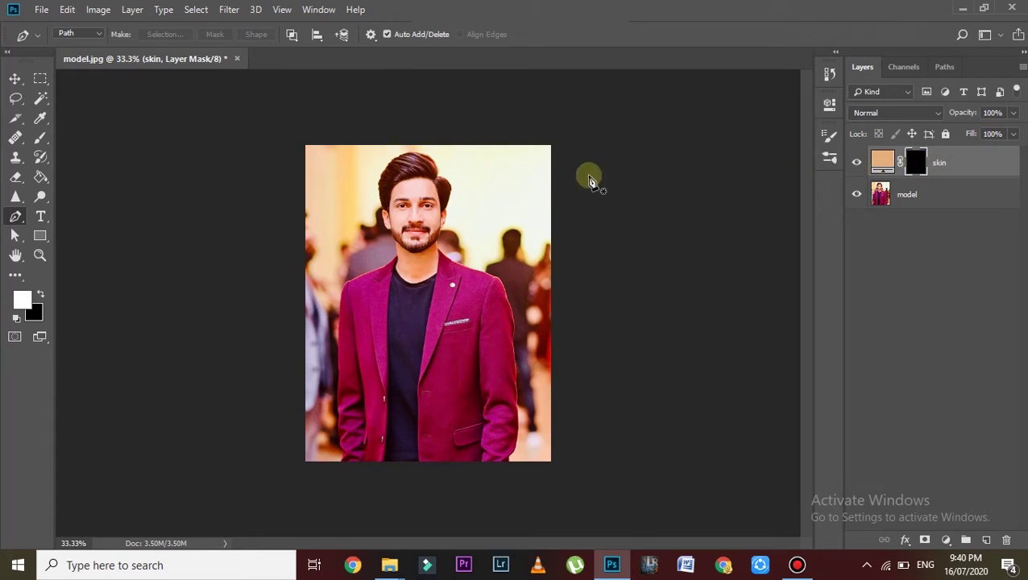
pyautogui.rightClick(15, 216)
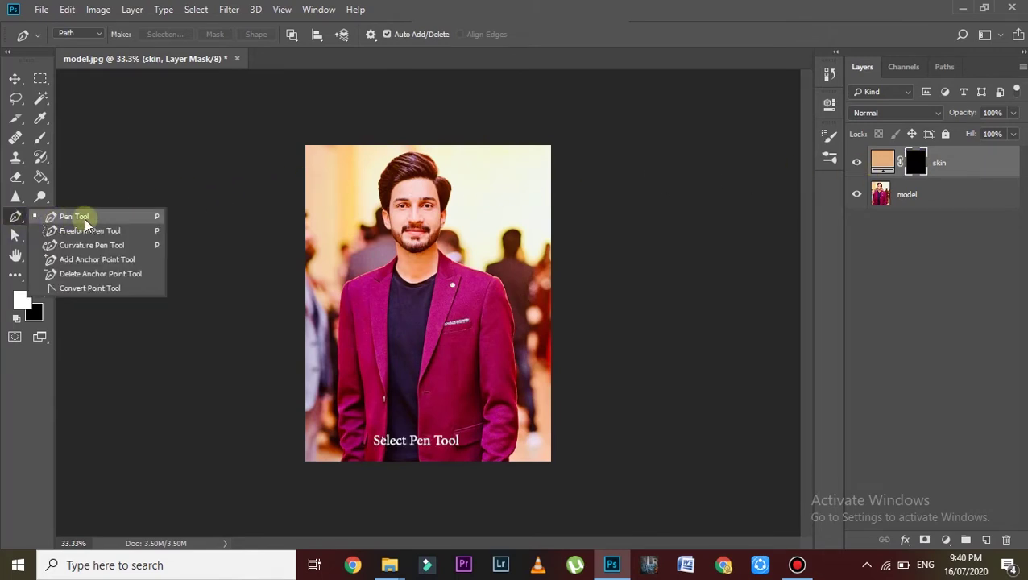
pyautogui.click(57, 217)
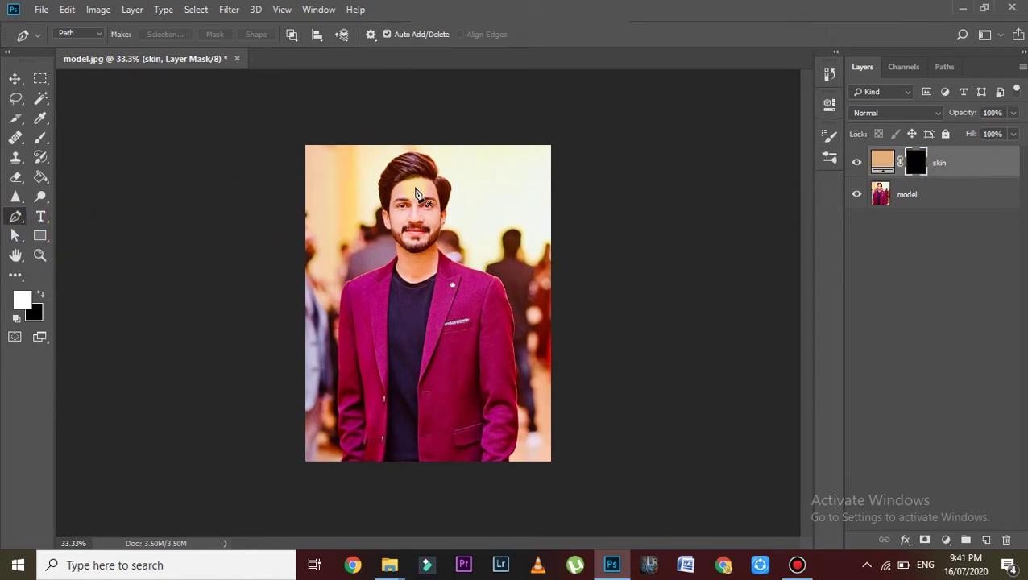
pyautogui.hotkey('ctrl', 'alt', '=')
pyautogui.hotkey('ctrl', 'alt', '=')
pyautogui.hotkey('ctrl', 'alt', '=')
pyautogui.scroll(3, 417, 193)
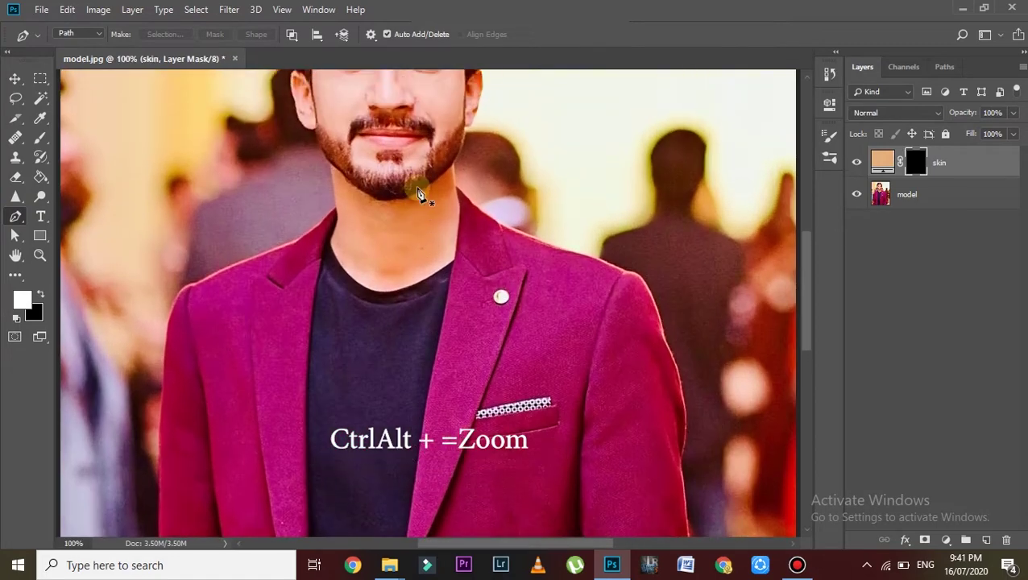
pyautogui.scroll(3, 417, 192)
pyautogui.scroll(2, 419, 185)
# - Pen-trace the face outline along the hairline, left side, left ear and jawline
pyautogui.click(439, 139)
pyautogui.click(372, 134)
pyautogui.click(339, 143)
pyautogui.click(316, 167)
pyautogui.click(312, 185)
pyautogui.click(312, 195)
pyautogui.click(309, 218)
pyautogui.click(305, 231)
pyautogui.click(292, 232)
pyautogui.click(300, 278)
pyautogui.click(307, 290)
pyautogui.click(316, 304)
pyautogui.click(323, 315)
pyautogui.click(330, 329)
pyautogui.click(333, 357)
# - Continue the path around the neck, right jaw, ear and temple, closing it at the start
pyautogui.hotkey('ctrl', 'z')
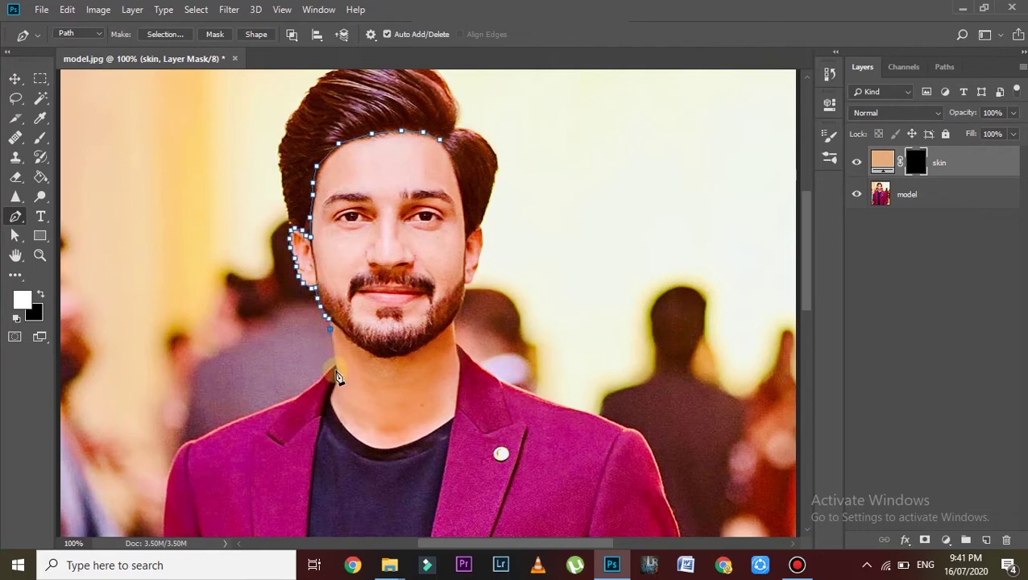
pyautogui.click(336, 372)
pyautogui.click(332, 394)
pyautogui.click(345, 430)
pyautogui.click(375, 449)
pyautogui.click(400, 449)
pyautogui.click(422, 439)
pyautogui.click(454, 416)
pyautogui.click(458, 386)
pyautogui.click(455, 340)
pyautogui.click(454, 320)
pyautogui.click(460, 303)
pyautogui.click(466, 283)
pyautogui.click(475, 261)
pyautogui.click(482, 241)
pyautogui.click(478, 231)
pyautogui.click(466, 216)
pyautogui.click(463, 194)
pyautogui.click(451, 165)
pyautogui.click(441, 142)
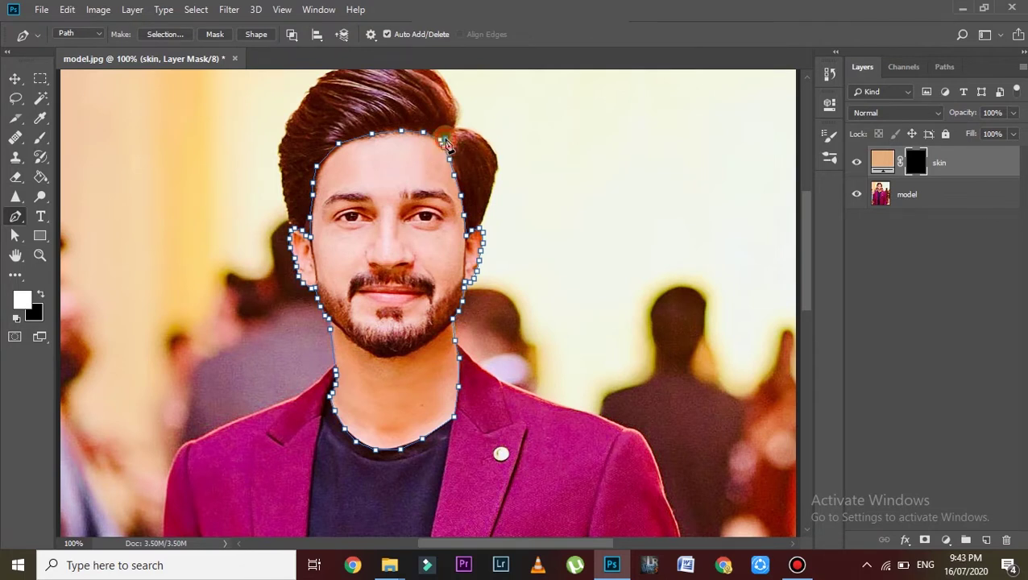
# - Turn the face path into a selection, fill it white on the mask, and deselect
pyautogui.hotkey('ctrl', 'Return')
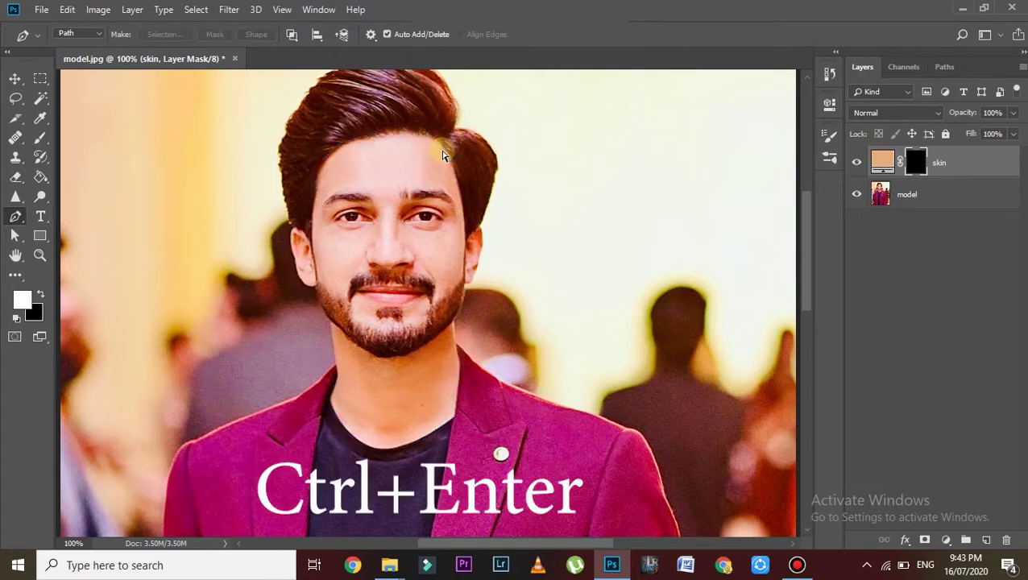
pyautogui.hotkey('alt', 'Delete')
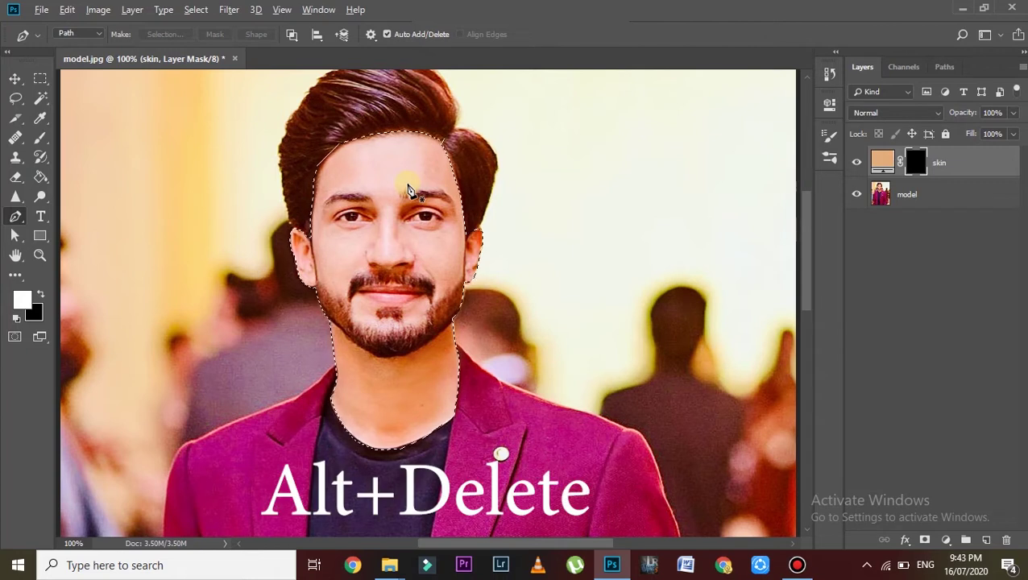
pyautogui.hotkey('alt', 'Delete')
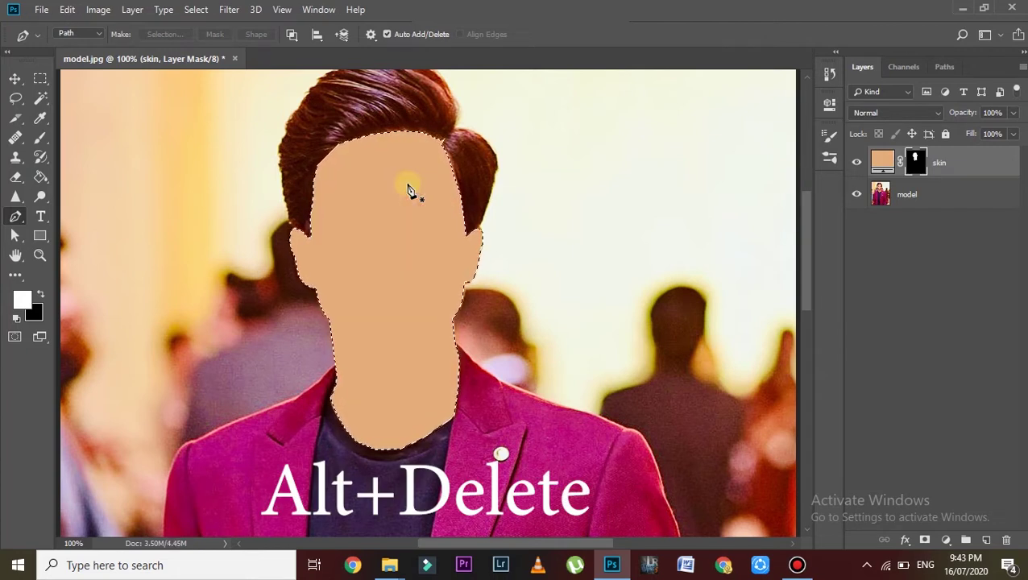
pyautogui.hotkey('ctrl', 'd')
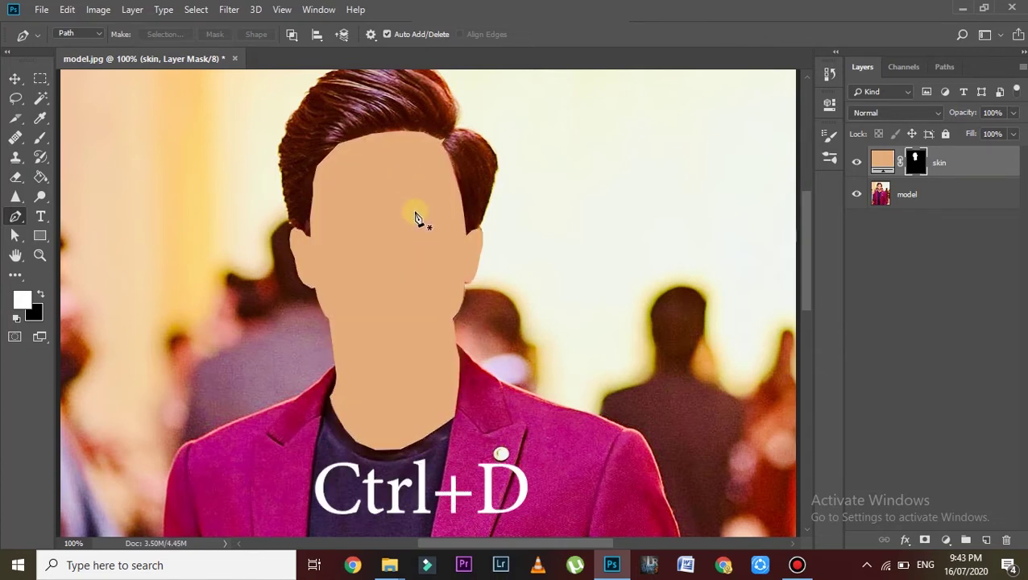
# - Add a dark grey #343131 Solid Color fill layer named 'shadow'
pyautogui.click(948, 543)
pyautogui.click(948, 271)
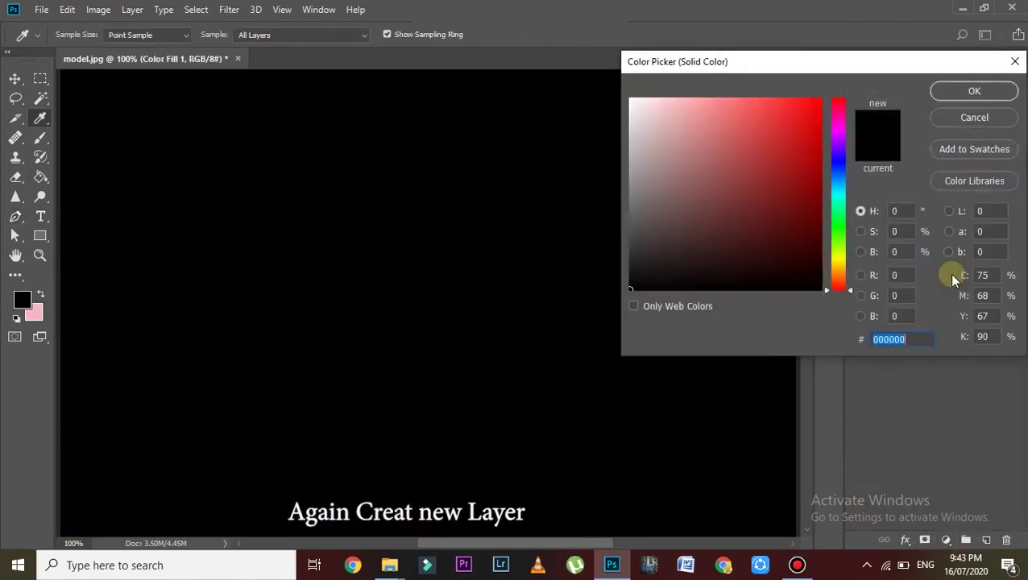
pyautogui.moveTo(635, 284)
pyautogui.mouseDown()
pyautogui.moveTo(651, 241)
pyautogui.moveTo(640, 251)
pyautogui.mouseUp()
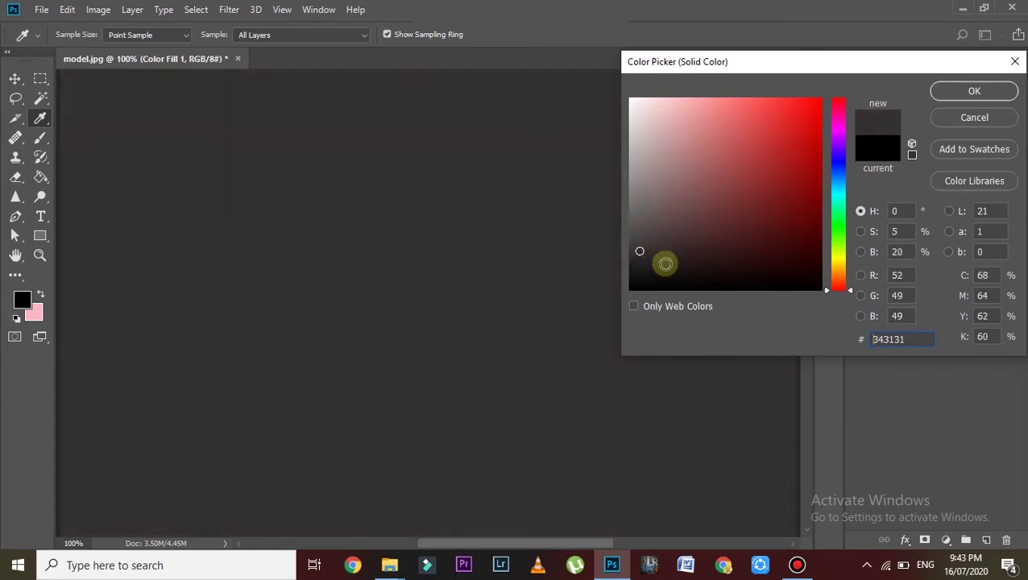
pyautogui.click(963, 94)
pyautogui.write('shadow')
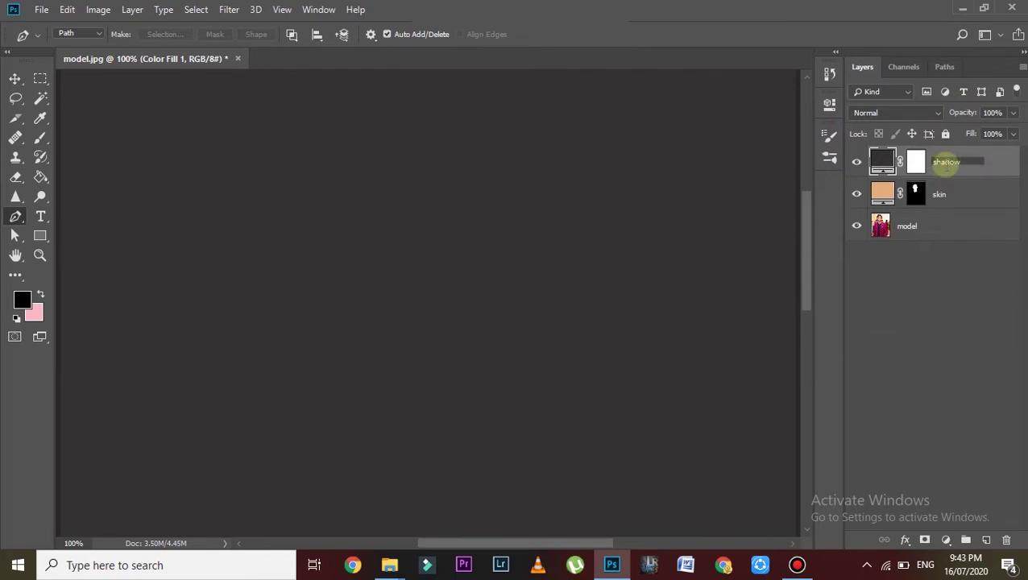
pyautogui.moveTo(946, 161); pyautogui.dragTo(984, 161)
pyautogui.press('Return')
# - Fill the shadow layer's mask black so it stays hidden
pyautogui.click(916, 164)
pyautogui.press('d')
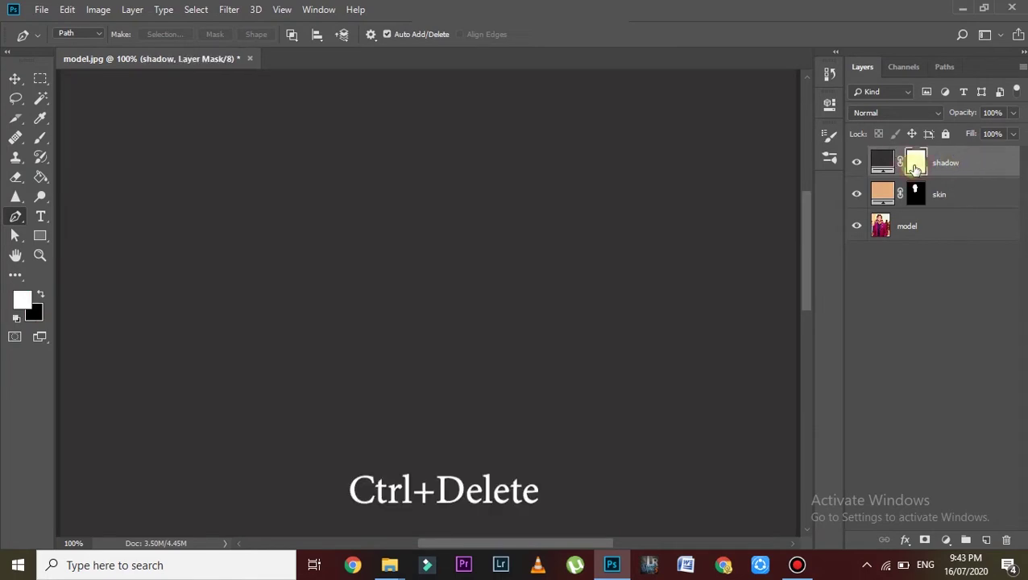
pyautogui.hotkey('ctrl', 'Delete')
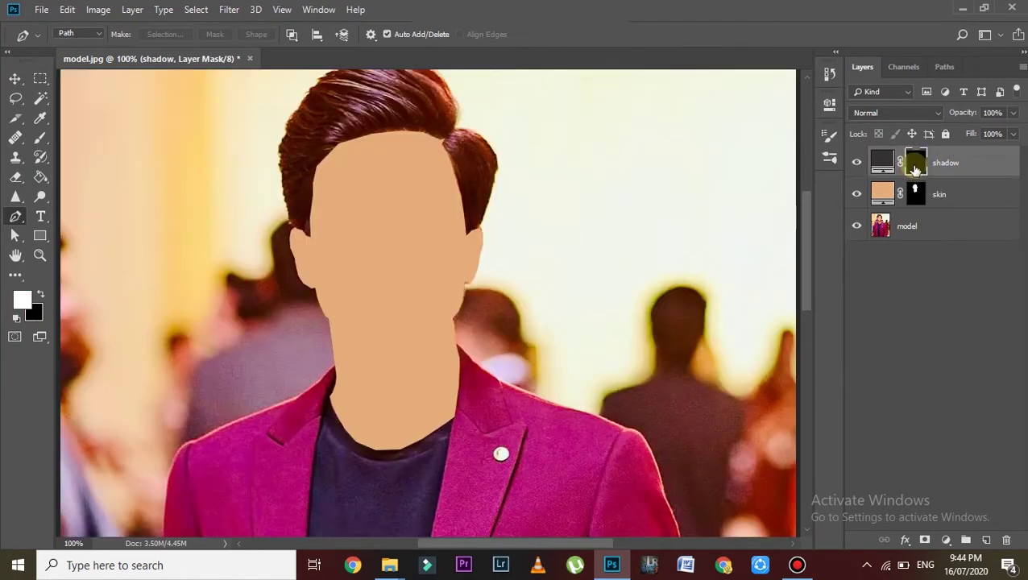
# - Hide the skin layer and trace a first shadow shape at the face edge into a selection
pyautogui.click(856, 195)
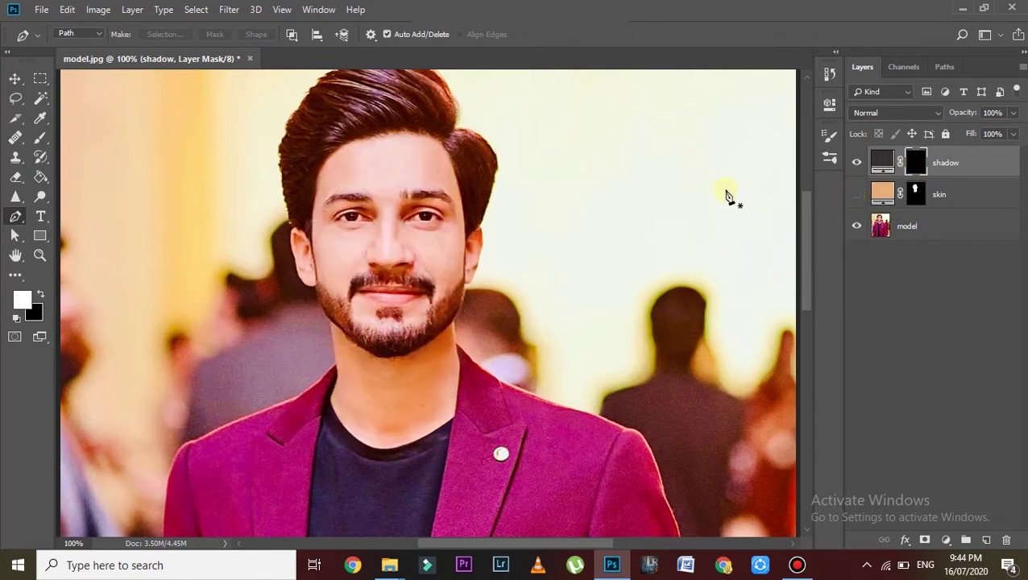
pyautogui.click(472, 242)
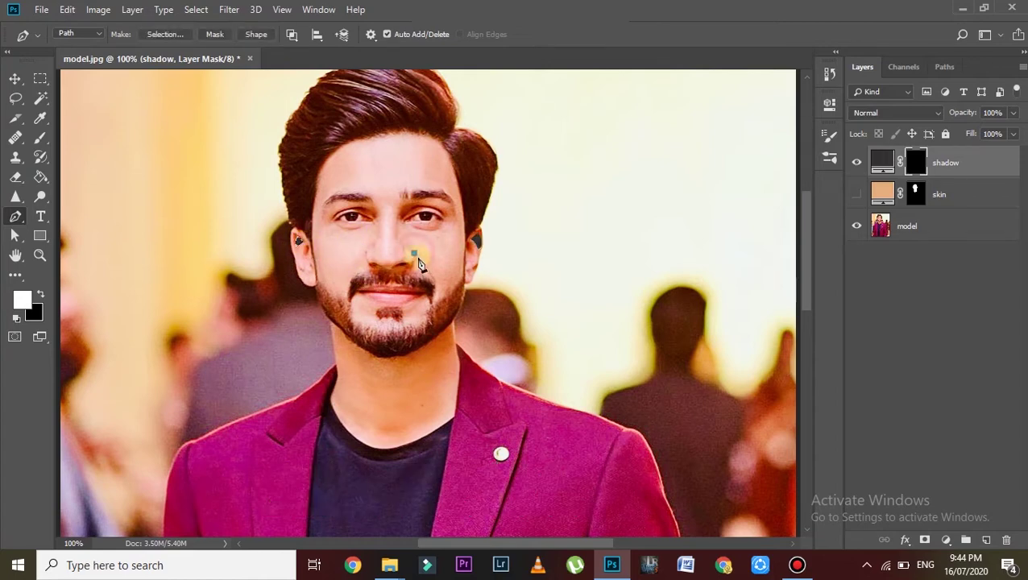
pyautogui.hotkey('ctrl', '+')
pyautogui.hotkey('ctrl', '+')
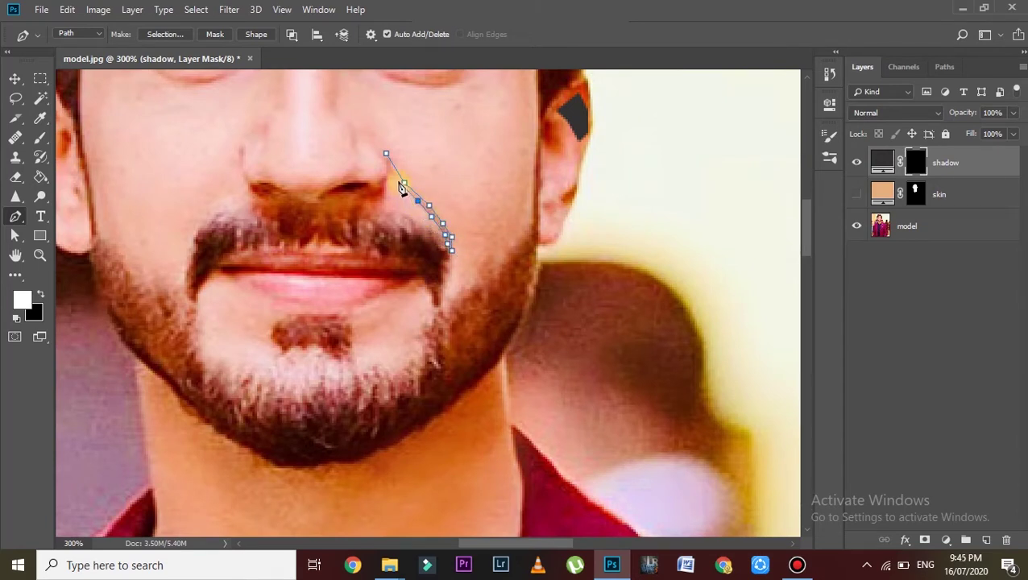
pyautogui.click(385, 157)
pyautogui.hotkey('ctrl', 'Return')
pyautogui.scroll(3, 419, 257)
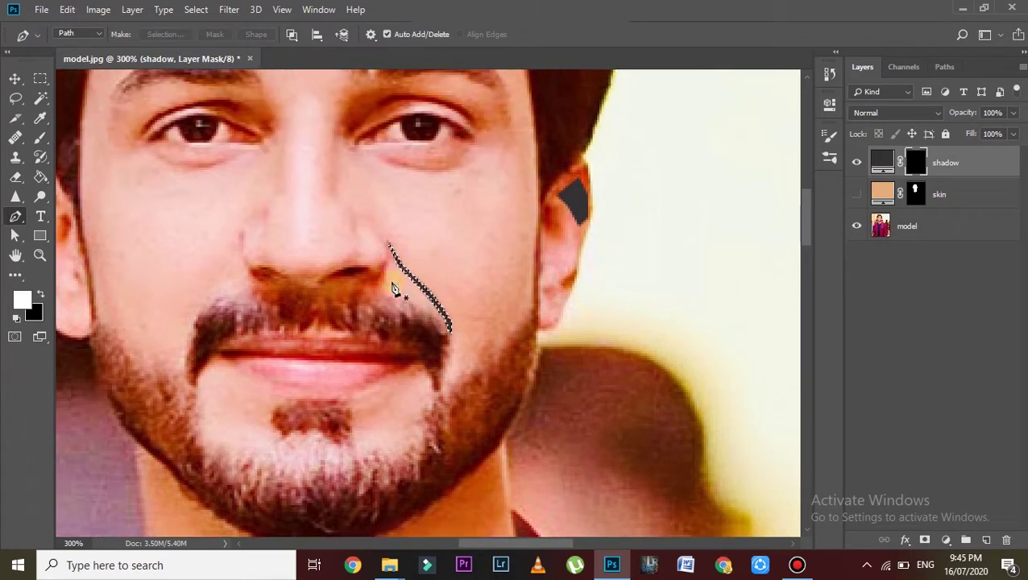
# - Fill a dark shadow shape over the right nostril
pyautogui.click(385, 271)
pyautogui.click(383, 282)
pyautogui.click(363, 286)
pyautogui.click(352, 285)
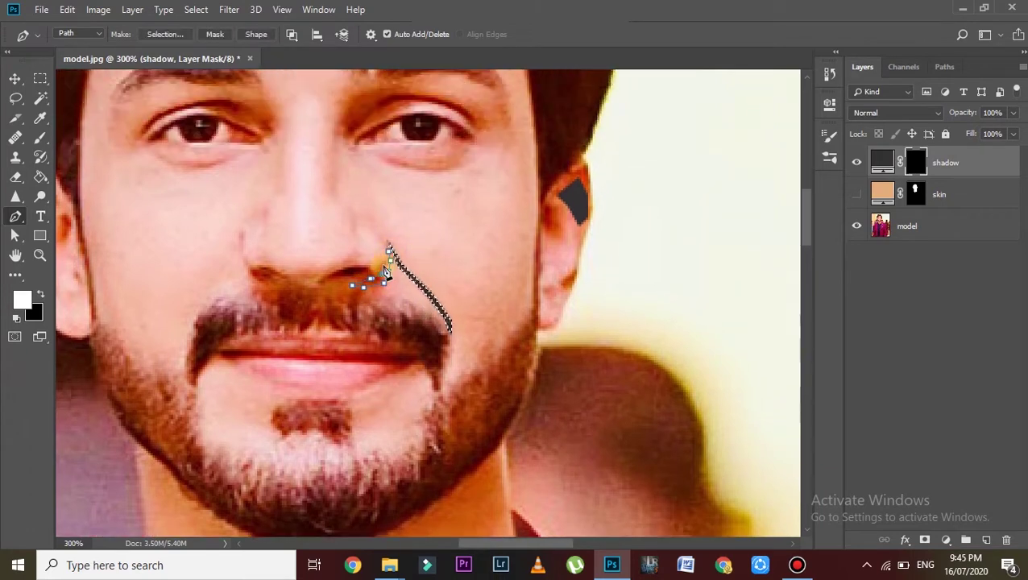
pyautogui.click(388, 252)
pyautogui.hotkey('ctrl', 'Return')
pyautogui.hotkey('alt', 'BackSpace')
pyautogui.hotkey('ctrl', 'd')
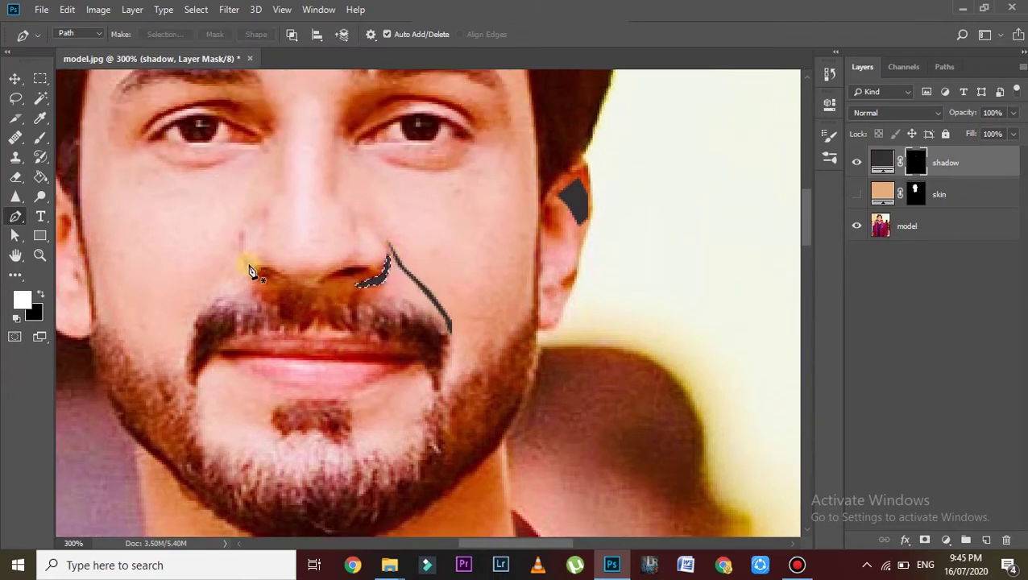
# - Fill a dark shadow shape over the left nostril
pyautogui.click(252, 268)
pyautogui.click(245, 262)
pyautogui.click(244, 249)
pyautogui.click(254, 233)
pyautogui.click(264, 227)
pyautogui.click(267, 209)
pyautogui.click(254, 219)
pyautogui.click(242, 236)
pyautogui.click(239, 252)
pyautogui.click(245, 266)
pyautogui.click(252, 273)
pyautogui.hotkey('ctrl', 'Return')
pyautogui.hotkey('alt', 'BackSpace')
pyautogui.hotkey('ctrl', 'd')
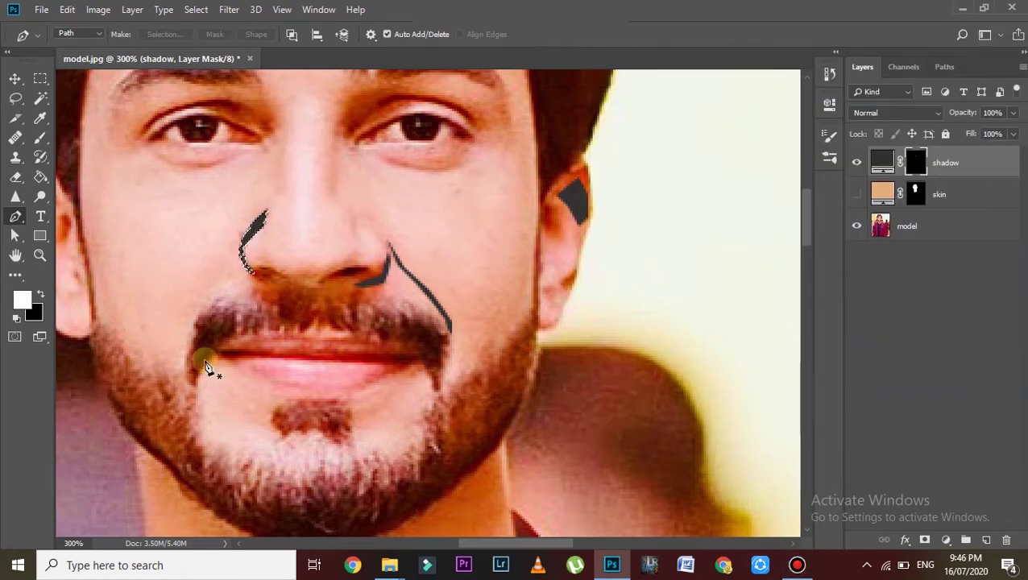
# - Fill the right-hand eyebrow with a dark shadow shape
pyautogui.click(350, 133)
pyautogui.click(388, 114)
pyautogui.click(412, 105)
pyautogui.click(440, 108)
pyautogui.click(465, 119)
pyautogui.click(481, 133)
pyautogui.click(508, 131)
pyautogui.click(475, 104)
pyautogui.click(441, 90)
pyautogui.click(404, 84)
pyautogui.click(368, 87)
pyautogui.click(343, 106)
pyautogui.click(344, 132)
pyautogui.hotkey('ctrl', 'Return')
pyautogui.hotkey('alt', 'BackSpace')
# - Fill the left-hand eyebrow with a dark shadow shape, correcting misplaced anchor points
pyautogui.click(266, 138)
pyautogui.click(282, 127)
pyautogui.click(270, 102)
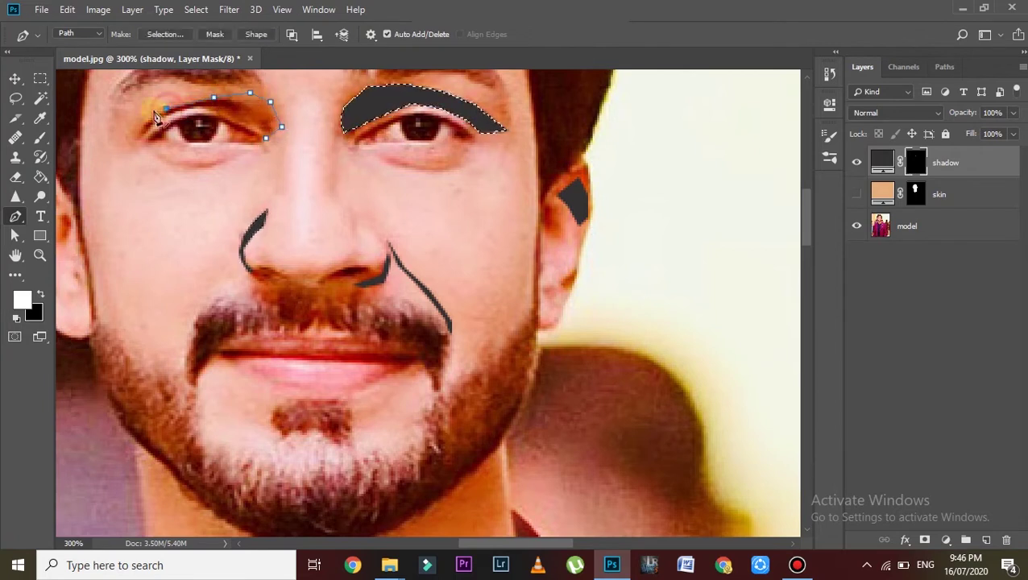
pyautogui.press('BackSpace')
pyautogui.press('BackSpace')
pyautogui.press('BackSpace')
pyautogui.click(196, 95)
pyautogui.click(159, 108)
pyautogui.click(134, 127)
pyautogui.click(121, 145)
pyautogui.click(143, 145)
pyautogui.click(150, 129)
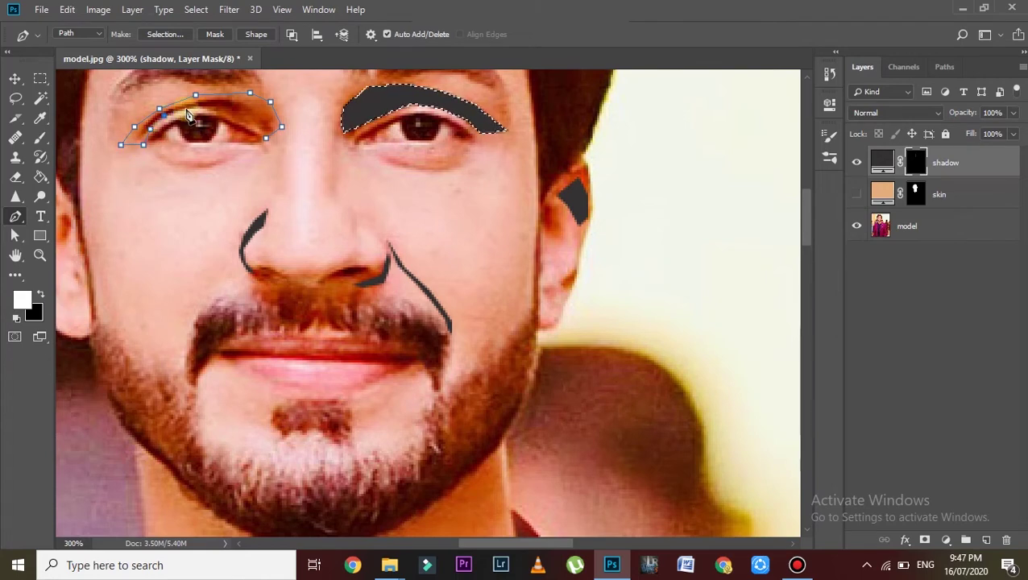
pyautogui.click(266, 137)
pyautogui.hotkey('ctrl', 'Return')
pyautogui.hotkey('alt', 'BackSpace')
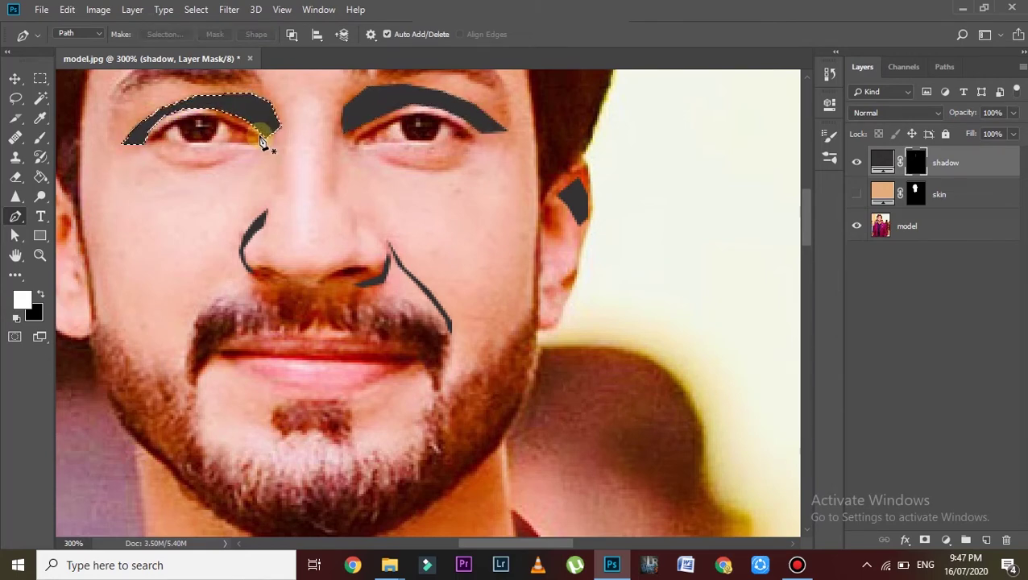
# - Fill a dark shadow shape under the jaw
pyautogui.scroll(4, 264, 149)
pyautogui.scroll(-2, 487, 233)
pyautogui.keyDown('alt'); pyautogui.scroll(-1, 483, 240); pyautogui.keyUp('alt')
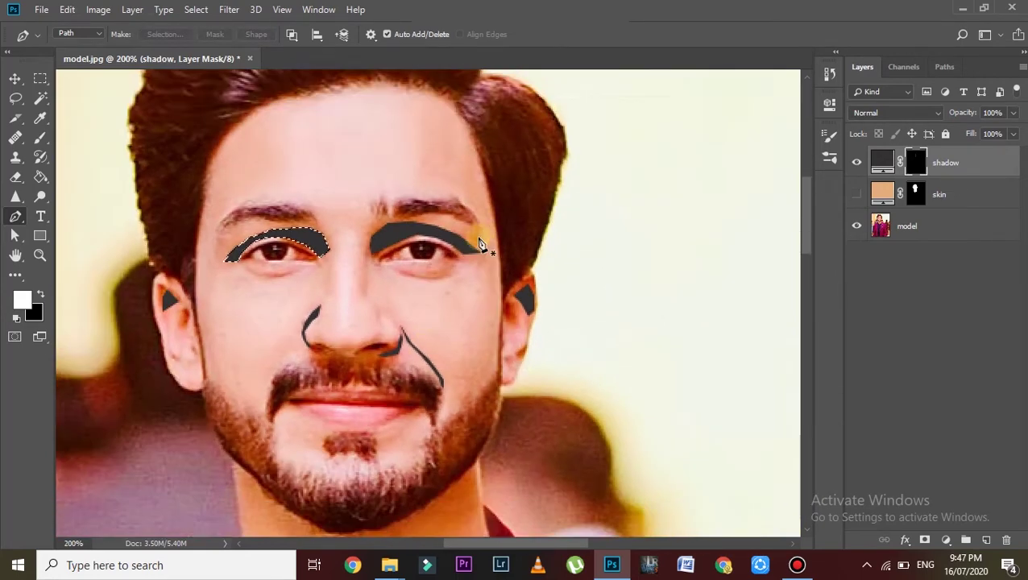
pyautogui.scroll(-7, 481, 244)
pyautogui.click(476, 208)
pyautogui.click(481, 253)
pyautogui.click(435, 278)
pyautogui.click(383, 285)
pyautogui.click(360, 282)
pyautogui.click(476, 208)
pyautogui.hotkey('ctrl', 'Return')
pyautogui.hotkey('alt', 'BackSpace')
# - Fill a dark shadow patch at the base of the neck, then view the whole face
pyautogui.click(327, 427)
pyautogui.click(376, 427)
pyautogui.click(376, 453)
pyautogui.click(356, 463)
pyautogui.click(323, 463)
pyautogui.click(326, 426)
pyautogui.hotkey('ctrl', 'Return')
pyautogui.scroll(1, 328, 411)
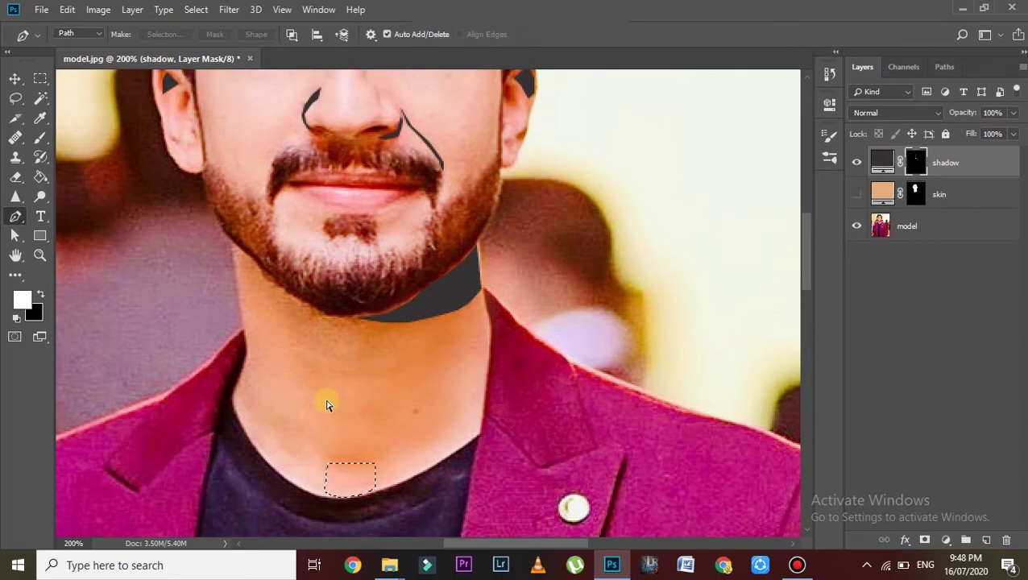
pyautogui.hotkey('alt', 'BackSpace')
pyautogui.hotkey('ctrl', '-')
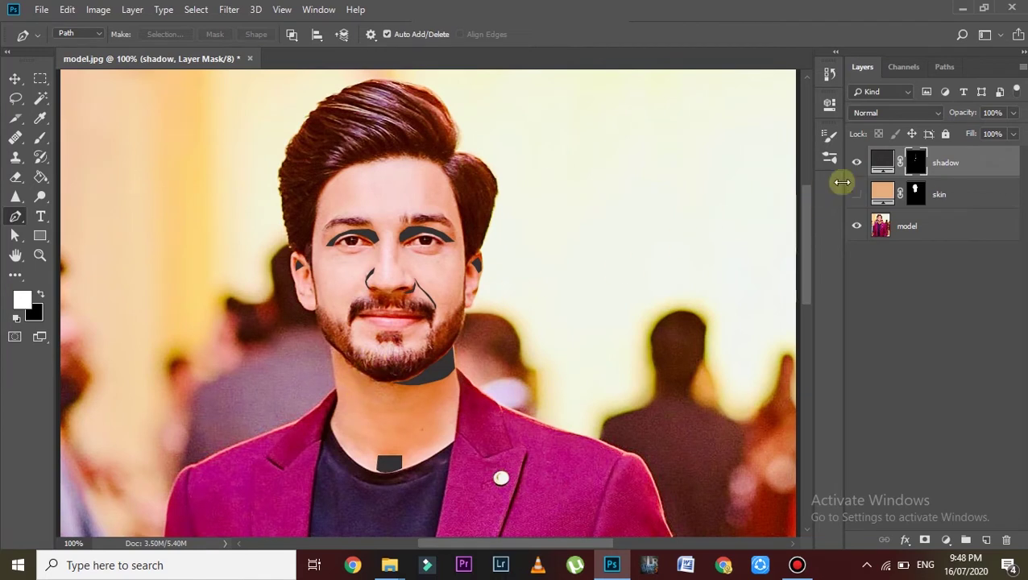
# - Set the shadow layer to 16% opacity and 43% fill, then hide it
pyautogui.moveTo(1012, 114); pyautogui.dragTo(966, 137)
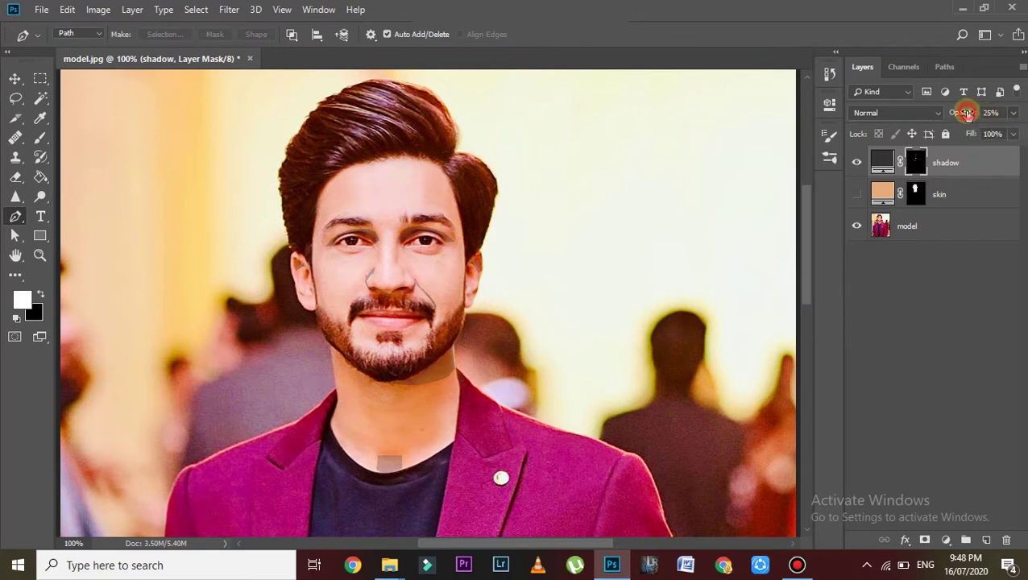
pyautogui.click(1013, 134)
pyautogui.moveTo(1014, 155); pyautogui.dragTo(996, 154)
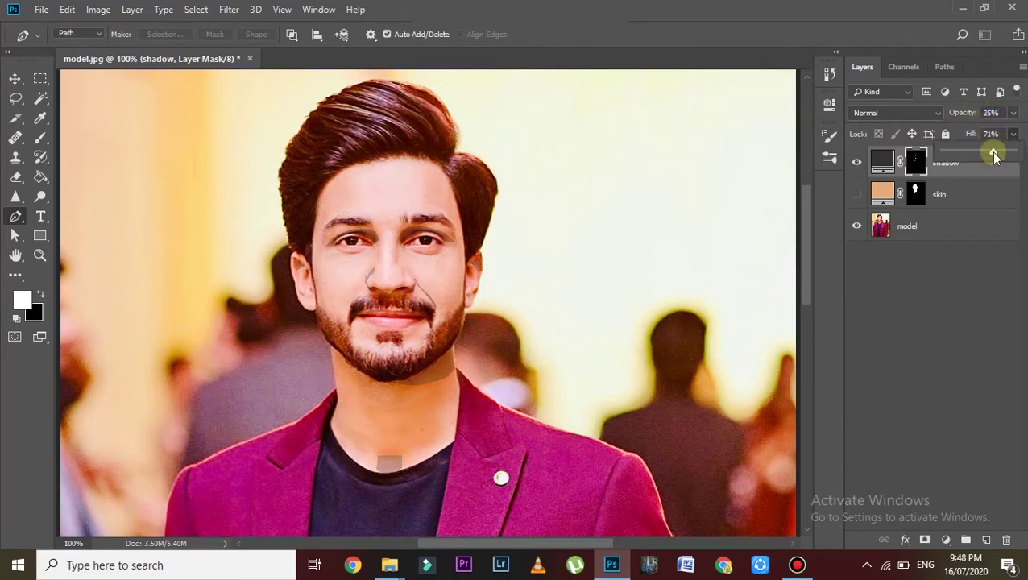
pyautogui.click(857, 164)
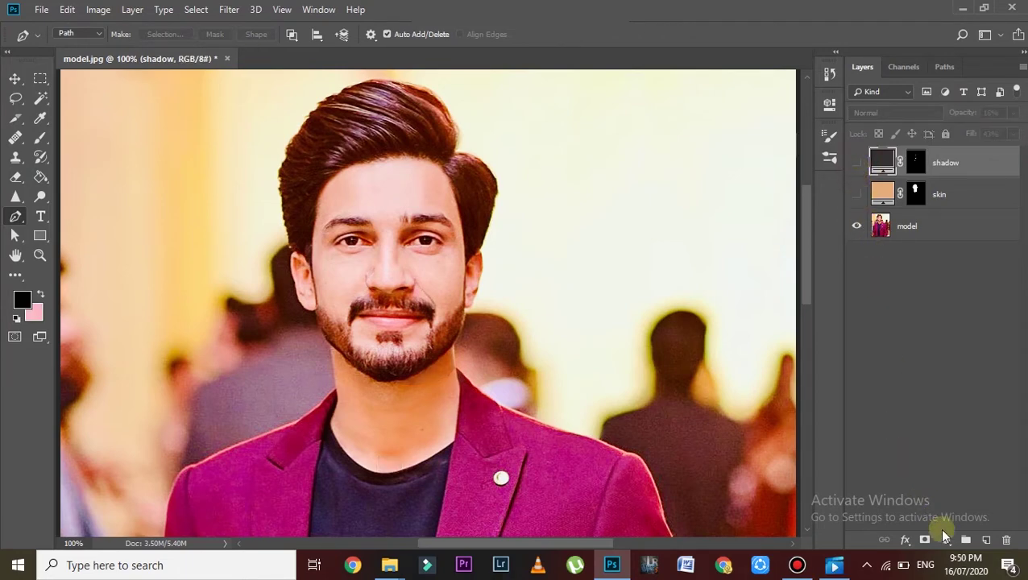
# - Add a Solid Color fill layer in pure white (ffffff)
pyautogui.click(945, 540)
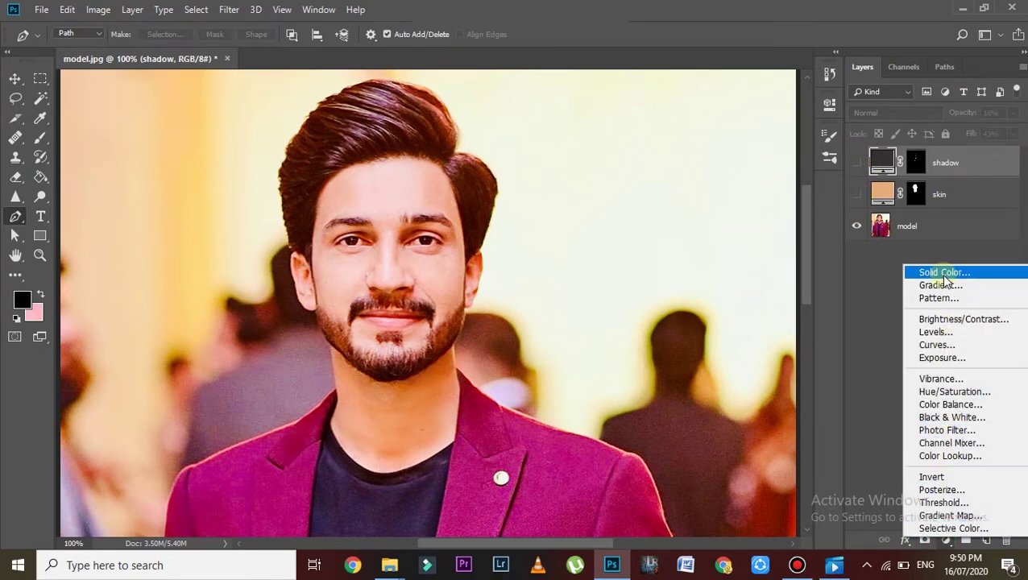
pyautogui.click(945, 274)
pyautogui.click(636, 244)
pyautogui.moveTo(636, 244); pyautogui.dragTo(631, 98)
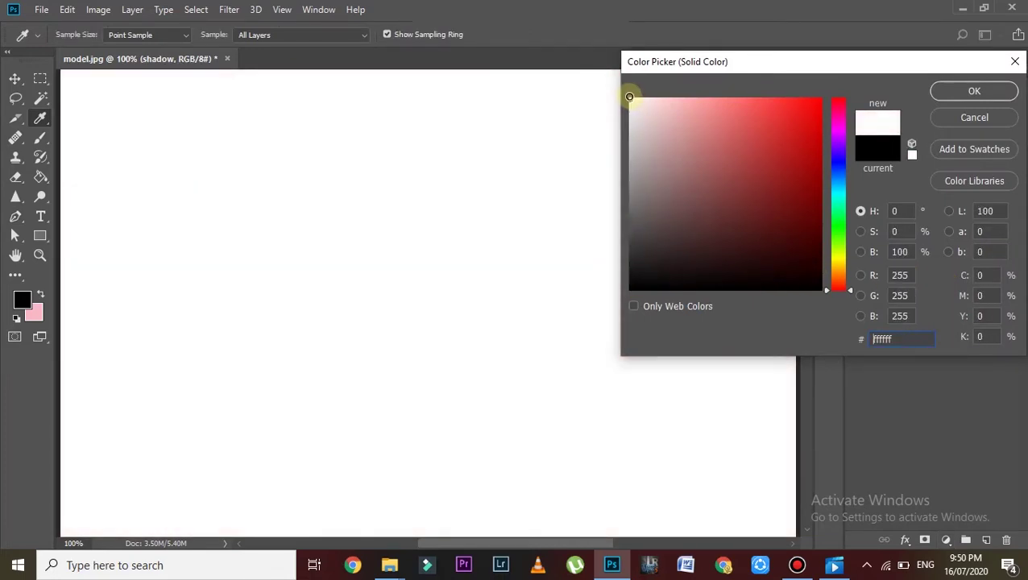
pyautogui.doubleClick(883, 338)
pyautogui.click(965, 92)
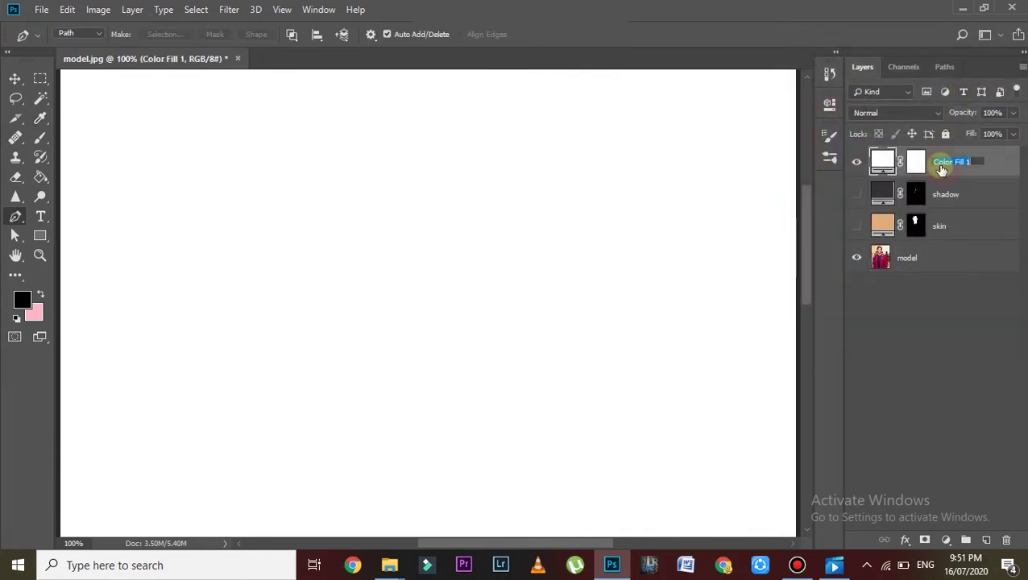
# - Name the fill layer 'white' and select its layer mask
pyautogui.write('wh')
pyautogui.press('Return')
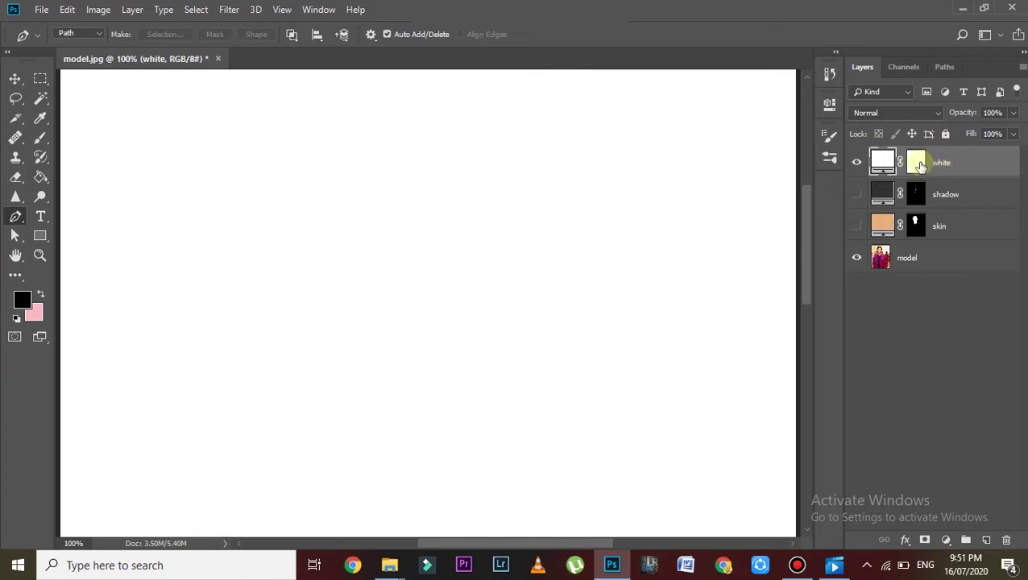
pyautogui.click(917, 163)
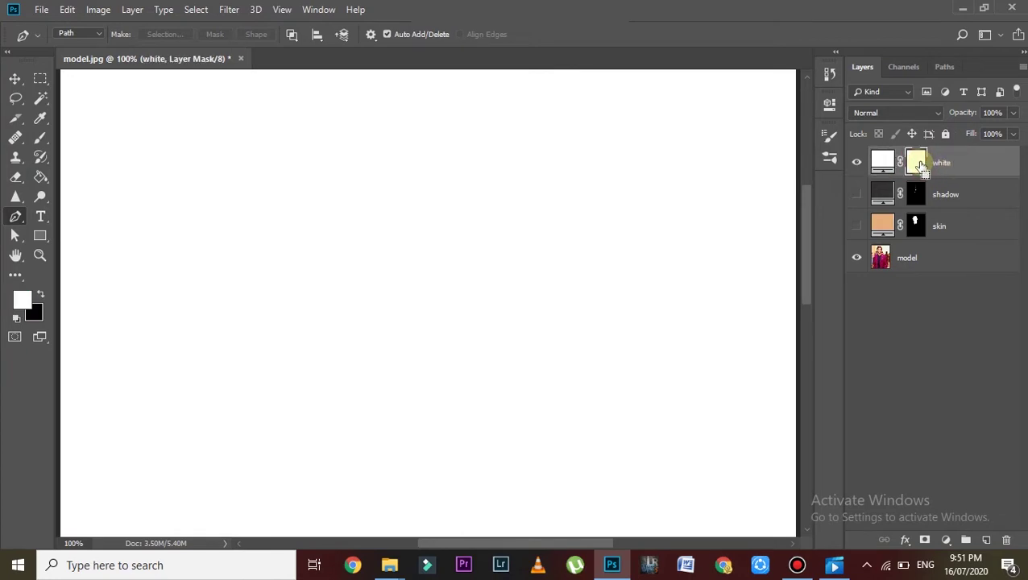
# - Invert the white layer's mask and begin outlining the eyes' top edge
pyautogui.hotkey('ctrl', 'i')
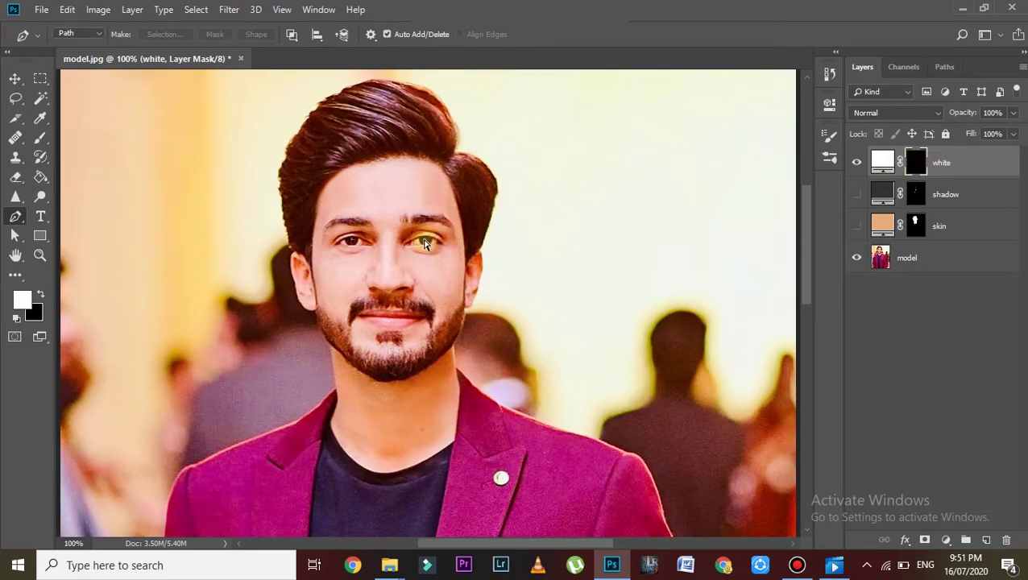
pyautogui.scroll(2, 425, 244)
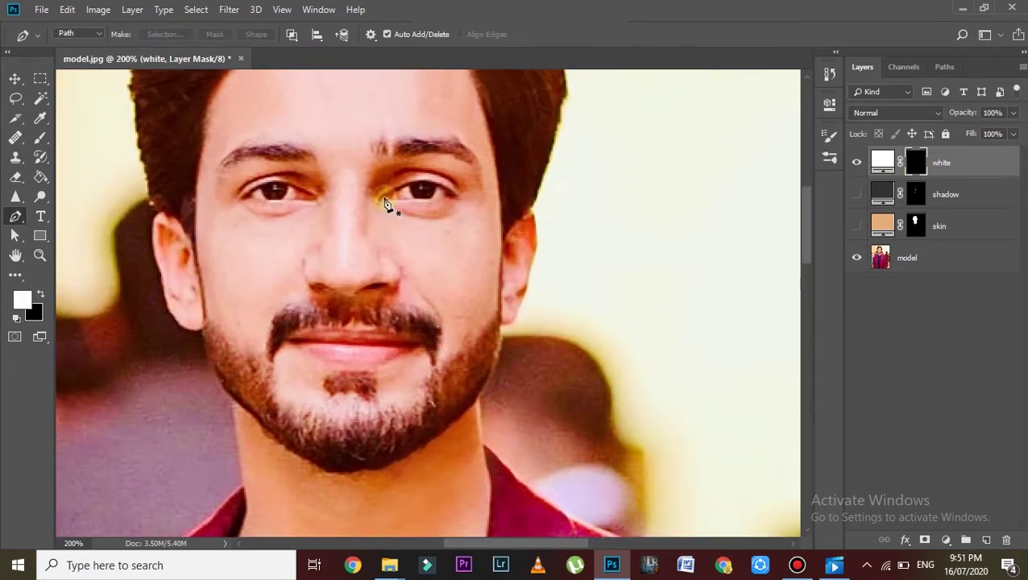
pyautogui.click(389, 196)
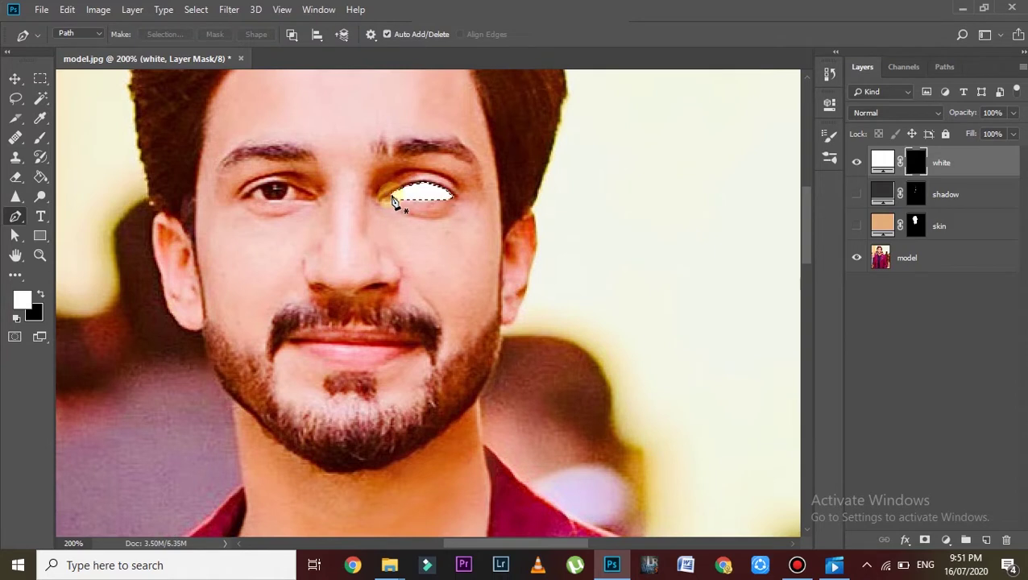
pyautogui.click(300, 192)
pyautogui.click(288, 185)
pyautogui.click(277, 185)
pyautogui.click(258, 188)
# - Finish the left-hand eye outline and fill it white on the mask
pyautogui.click(244, 195)
pyautogui.click(273, 198)
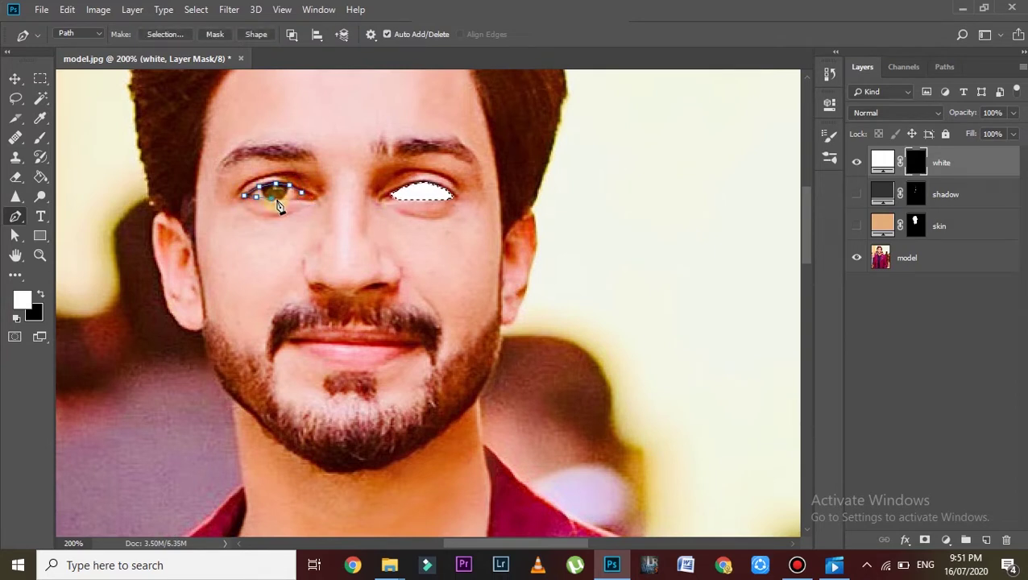
pyautogui.click(257, 197)
pyautogui.click(260, 198)
pyautogui.click(274, 200)
pyautogui.click(288, 199)
pyautogui.click(301, 193)
pyautogui.hotkey('ctrl', 'Return')
pyautogui.hotkey('alt', 'BackSpace')
pyautogui.hotkey('ctrl', 'd')
# - Outline the pocket square and fill it white on the mask
pyautogui.hotkey('ctrl', '-')
pyautogui.scroll(-3, 495, 439)
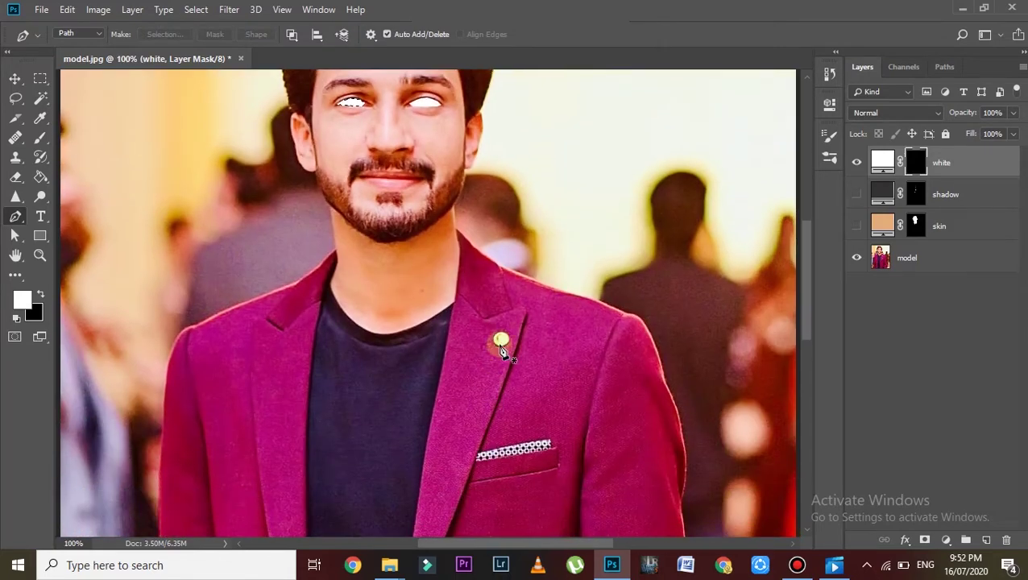
pyautogui.click(553, 442)
pyautogui.click(499, 455)
pyautogui.click(477, 457)
pyautogui.click(552, 448)
pyautogui.hotkey('ctrl', 'Return')
pyautogui.hotkey('alt', 'BackSpace')
pyautogui.hotkey('ctrl', 'd')
# - Outline the lapel pin and fill it white on the mask
pyautogui.scroll(3, 508, 339)
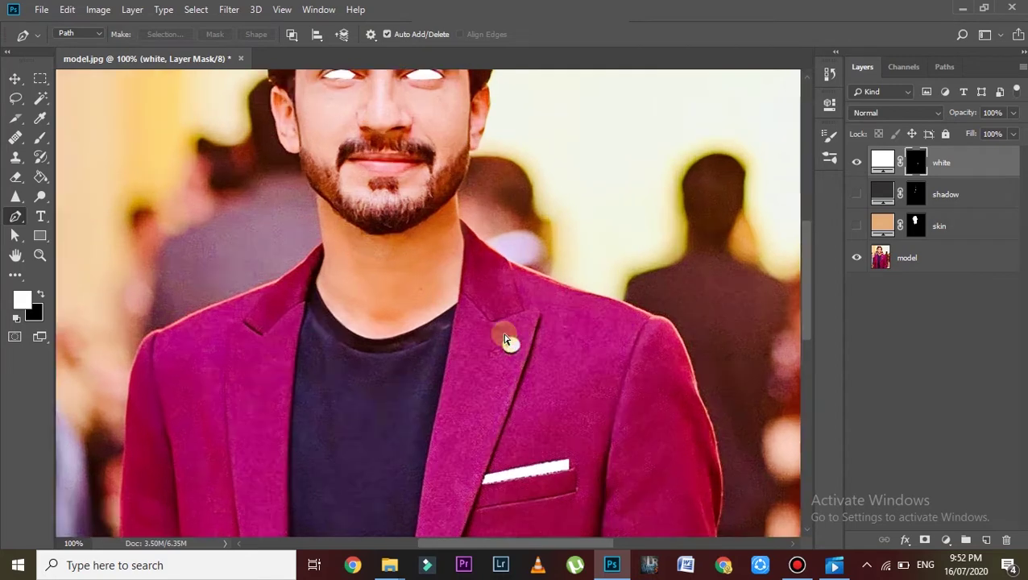
pyautogui.click(642, 392)
pyautogui.click(672, 413)
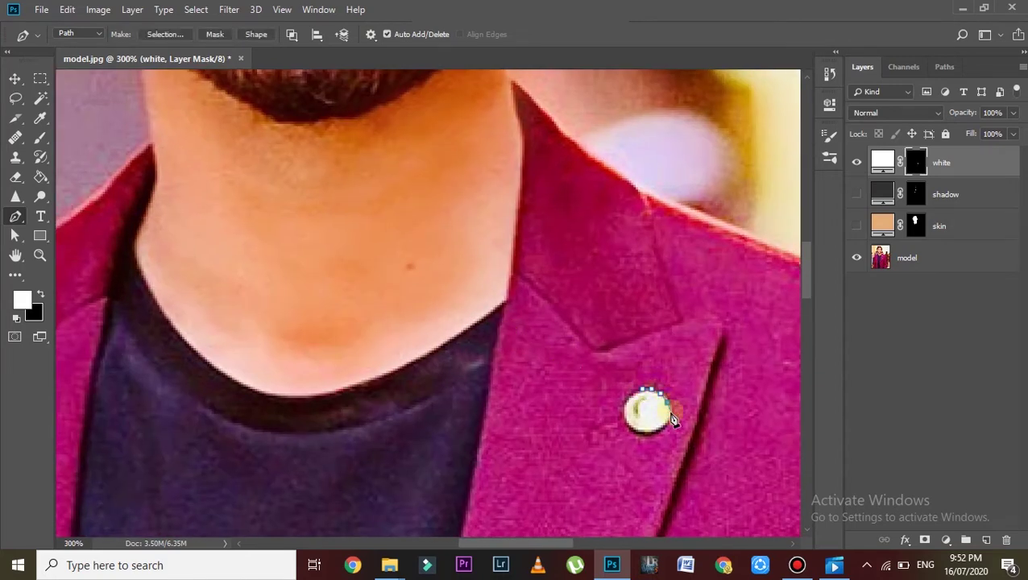
pyautogui.click(650, 433)
pyautogui.click(624, 413)
pyautogui.click(642, 392)
pyautogui.hotkey('ctrl', 'Return')
pyautogui.hotkey('alt', 'BackSpace')
pyautogui.hotkey('ctrl', 'd')
# - Toggle the white layer's visibility to compare, leaving it hidden
pyautogui.scroll(-5, 643, 393)
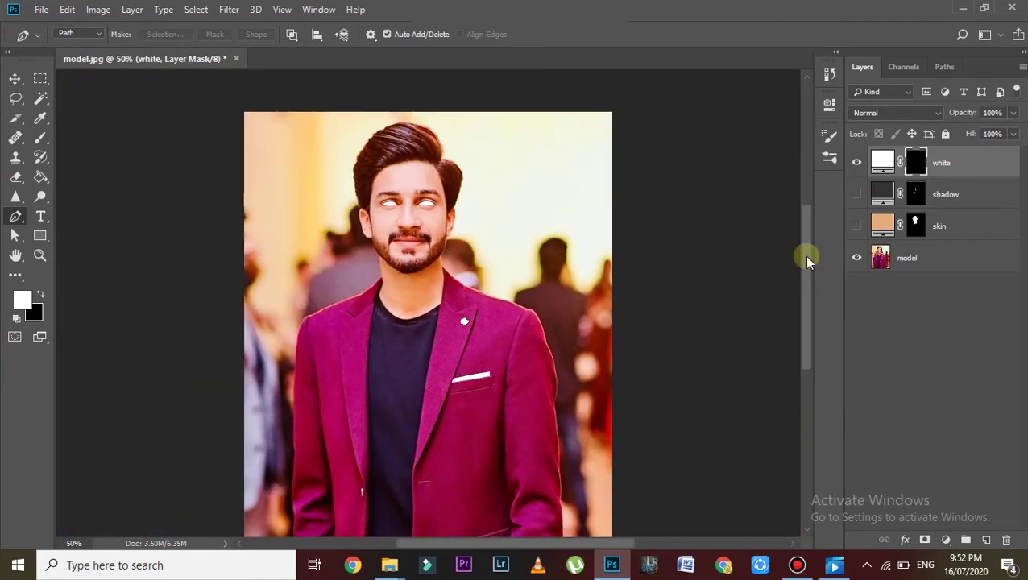
pyautogui.click(857, 164)
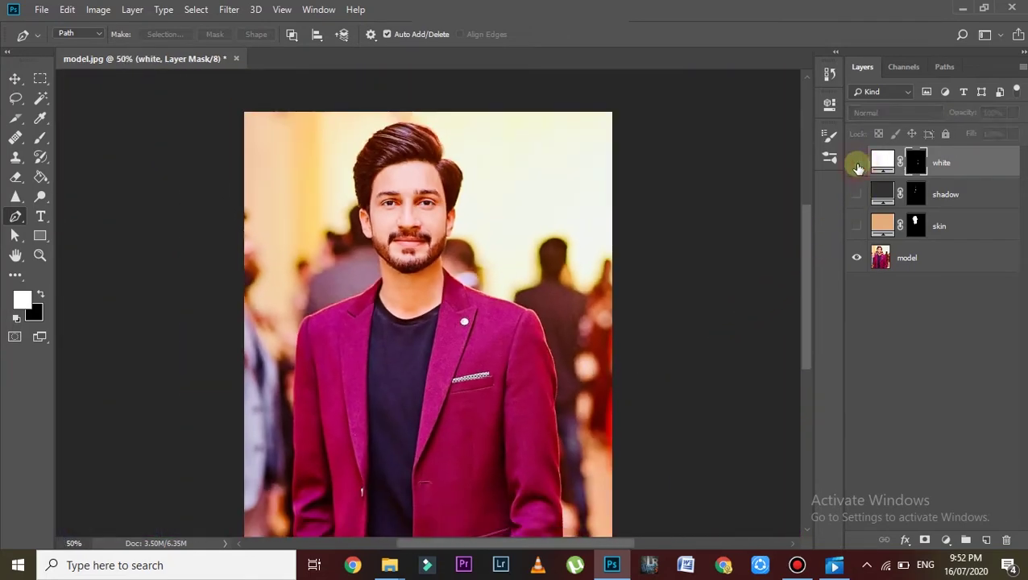
pyautogui.click(857, 165)
pyautogui.click(858, 164)
pyautogui.click(946, 540)
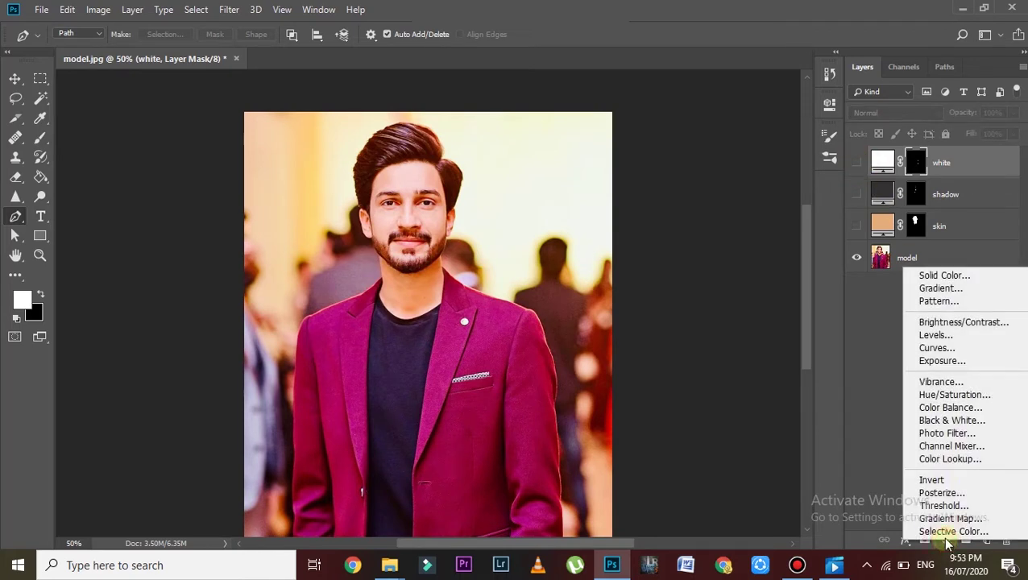
# - Add a #000000 Solid Color fill layer and name it 'black'
pyautogui.click(942, 274)
pyautogui.moveTo(700, 264); pyautogui.dragTo(627, 289)
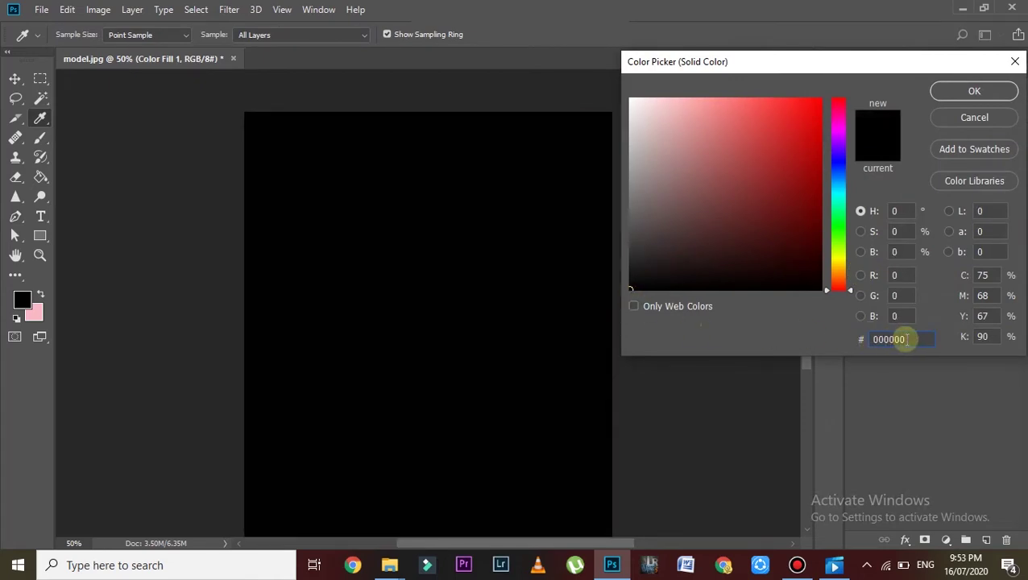
pyautogui.click(975, 90)
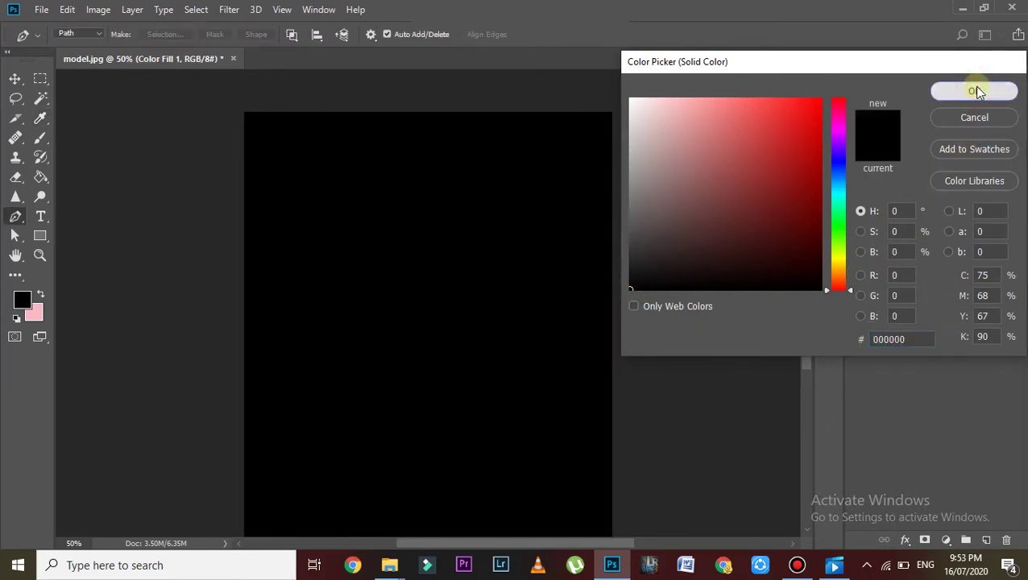
pyautogui.doubleClick(951, 161)
pyautogui.write('lack')
pyautogui.press('Return')
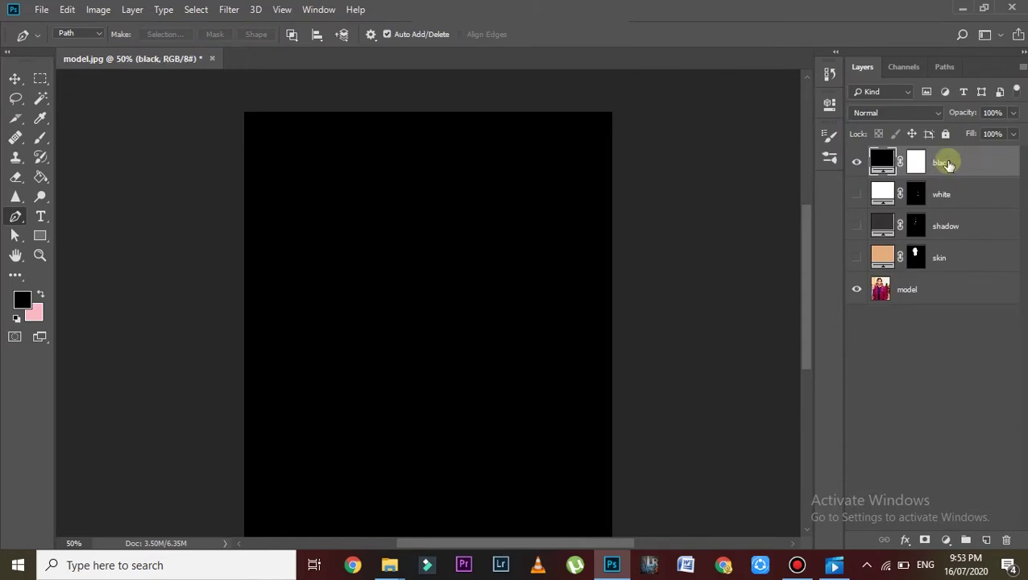
# - Invert the black layer's mask to hide the fill, then zoom in on the neckline
pyautogui.click(917, 163)
pyautogui.press('d')
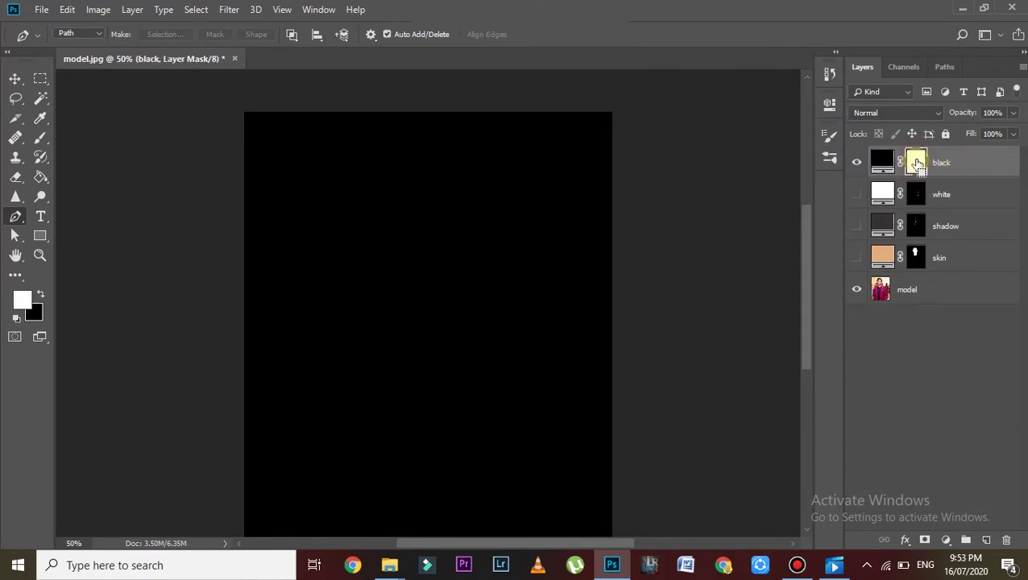
pyautogui.hotkey('ctrl', 'i')
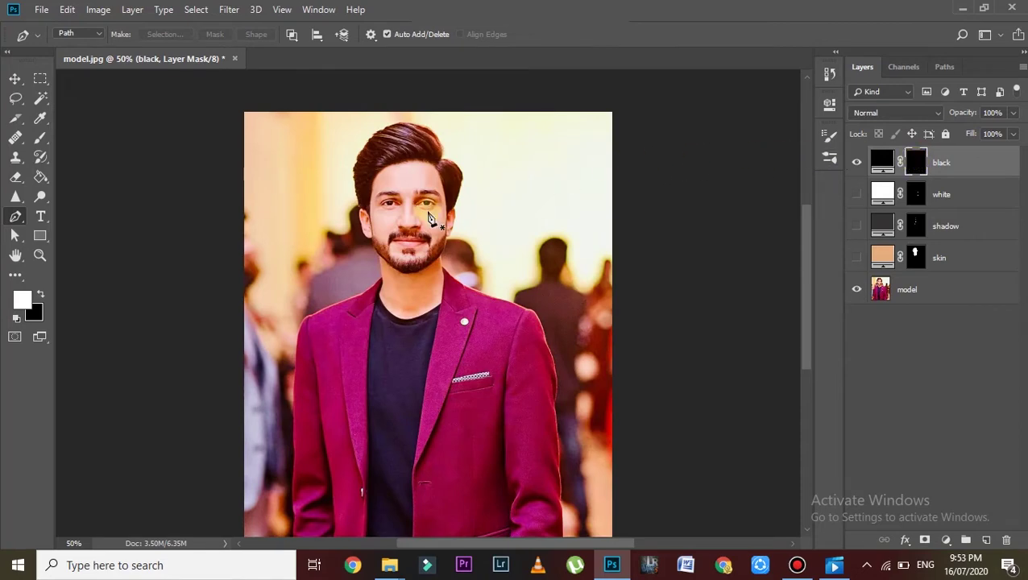
pyautogui.hotkey('ctrl', '+')
pyautogui.hotkey('ctrl', '+')
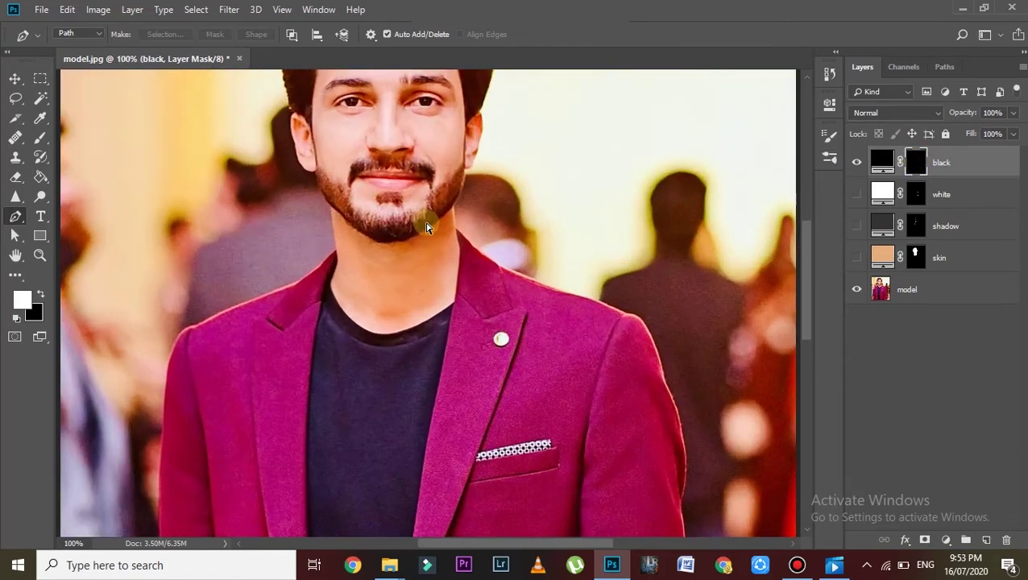
pyautogui.hotkey('ctrl', '+')
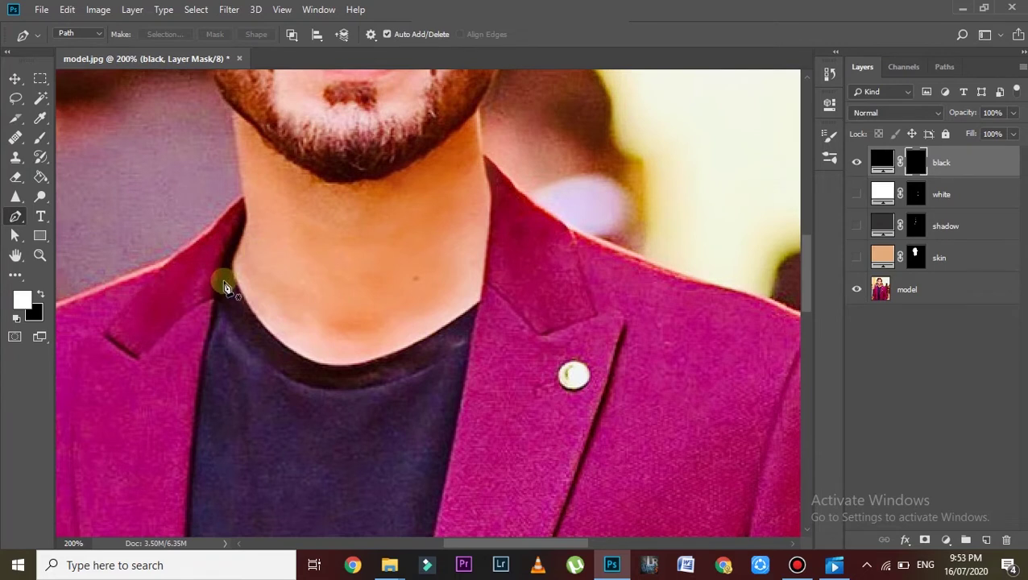
# - Trace the T-shirt neckline curve with the Pen tool
pyautogui.click(229, 261)
pyautogui.click(237, 284)
pyautogui.click(253, 310)
pyautogui.click(272, 333)
pyautogui.click(289, 346)
pyautogui.click(313, 362)
pyautogui.click(334, 364)
pyautogui.click(365, 362)
pyautogui.click(397, 350)
pyautogui.click(429, 334)
pyautogui.click(452, 320)
pyautogui.click(477, 302)
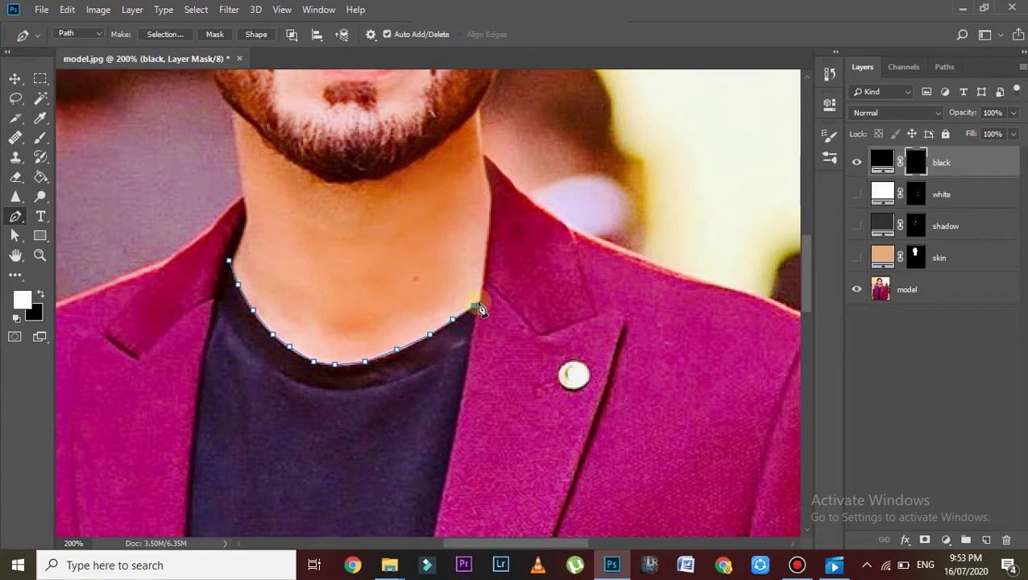
pyautogui.click(466, 373)
# - Continue the shirt path down the lapel edge and across the bottom
pyautogui.scroll(-2, 465, 373)
pyautogui.scroll(-3, 436, 371)
pyautogui.click(435, 369)
pyautogui.scroll(-3, 427, 362)
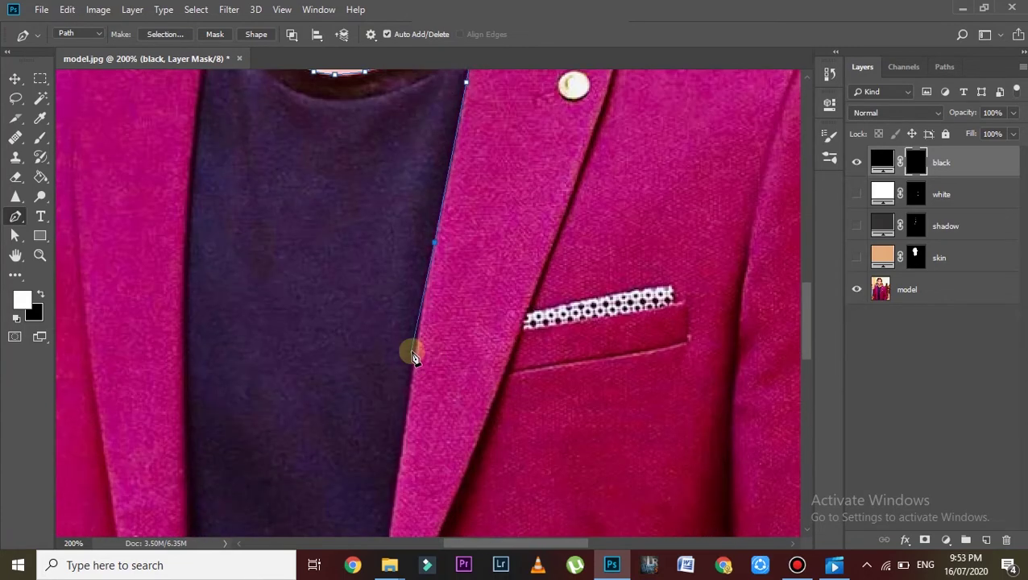
pyautogui.click(422, 309)
pyautogui.click(414, 361)
pyautogui.scroll(-5, 411, 355)
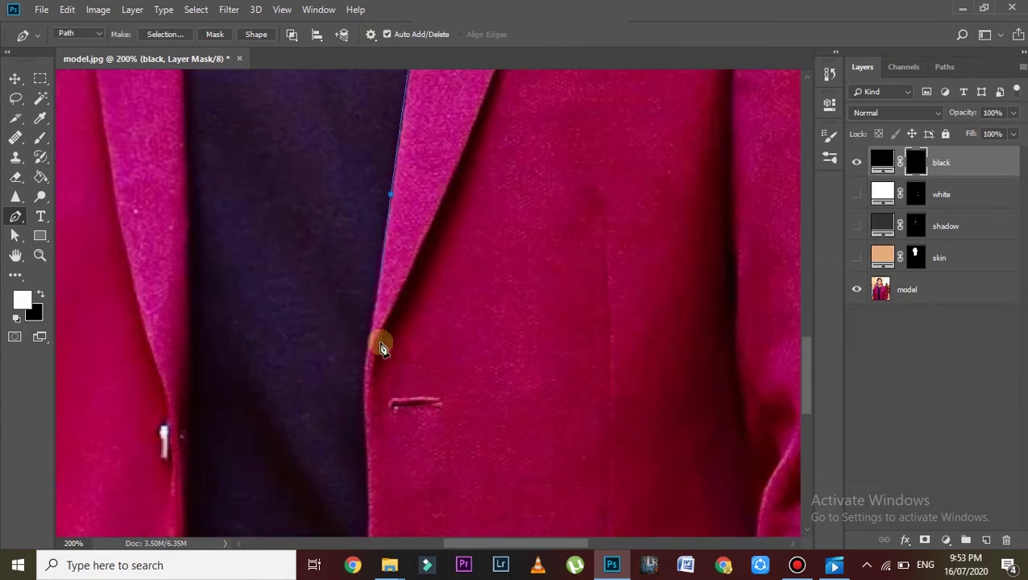
pyautogui.scroll(-3, 387, 331)
pyautogui.click(369, 331)
pyautogui.scroll(-3, 367, 330)
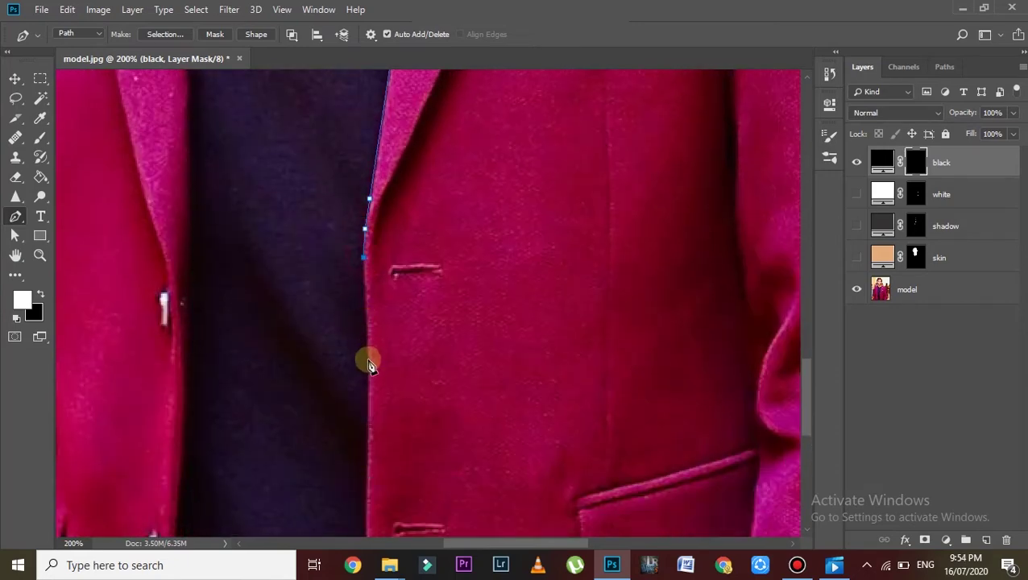
pyautogui.click(367, 360)
pyautogui.scroll(-3, 368, 360)
pyautogui.scroll(-2, 367, 354)
pyautogui.click(366, 253)
pyautogui.click(367, 331)
pyautogui.click(367, 396)
pyautogui.click(376, 440)
pyautogui.click(165, 441)
# - Close the path up the left edge and fill the shirt area of the mask to reveal black
pyautogui.click(176, 330)
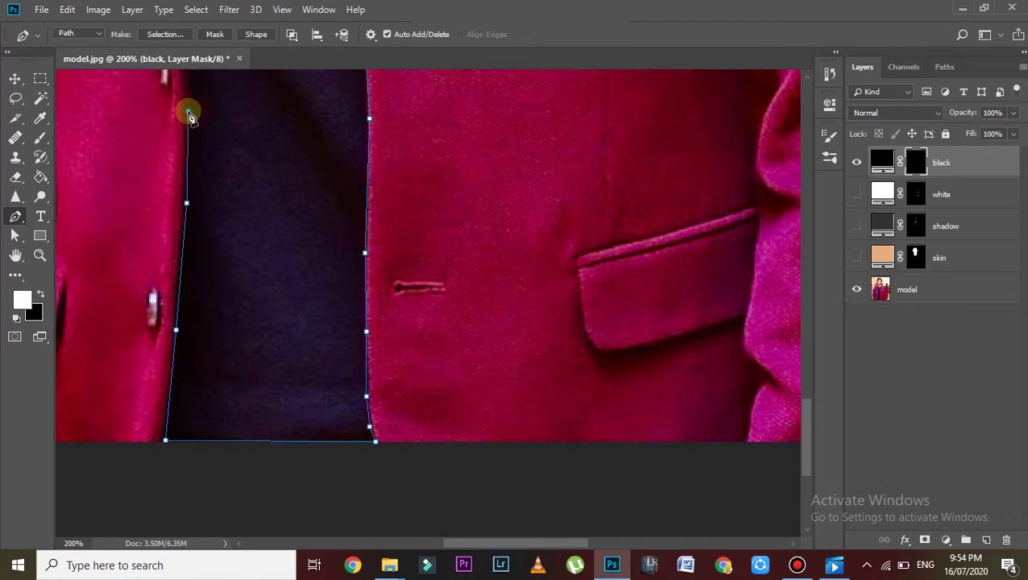
pyautogui.click(187, 111)
pyautogui.scroll(2, 186, 137)
pyautogui.scroll(6, 192, 165)
pyautogui.click(195, 161)
pyautogui.scroll(3, 196, 160)
pyautogui.click(188, 118)
pyautogui.scroll(5, 187, 121)
pyautogui.click(188, 212)
pyautogui.scroll(4, 198, 115)
pyautogui.click(206, 163)
pyautogui.click(215, 125)
pyautogui.scroll(1, 215, 128)
pyautogui.click(218, 153)
pyautogui.click(229, 121)
pyautogui.hotkey('ctrl', 'Return')
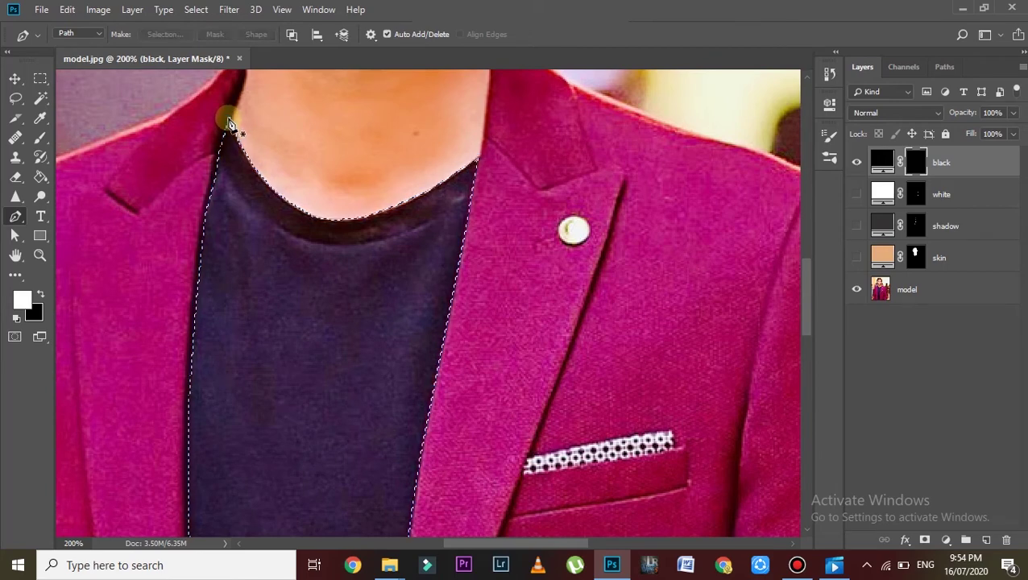
pyautogui.hotkey('alt', 'BackSpace')
pyautogui.hotkey('ctrl', 'd')
pyautogui.hotkey('ctrl', '-')
pyautogui.hotkey('ctrl', '-')
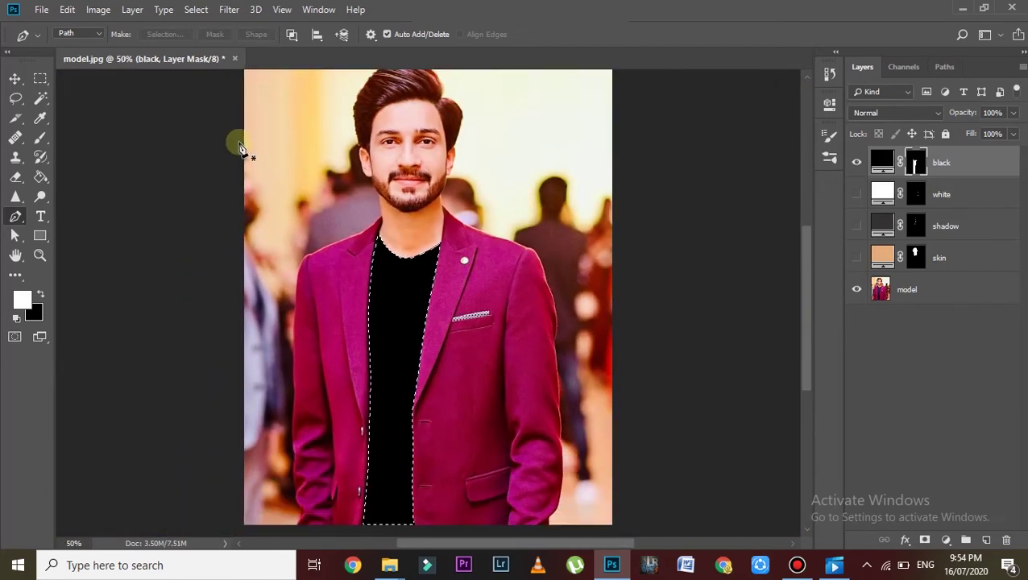
# - Outline the right iris and reveal black fill inside it
pyautogui.scroll(2, 420, 205)
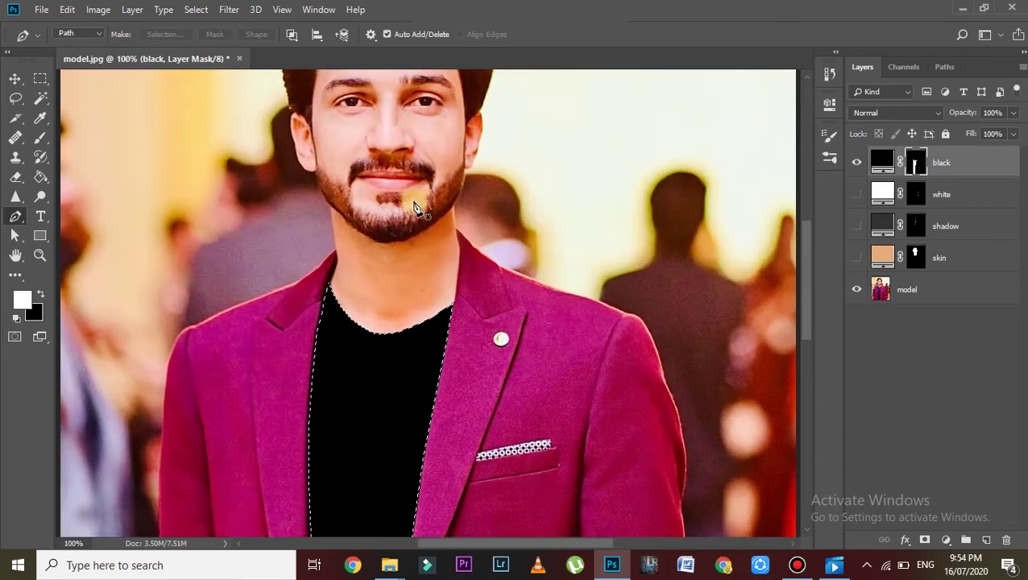
pyautogui.scroll(1, 415, 206)
pyautogui.scroll(2, 413, 206)
pyautogui.scroll(1, 405, 187)
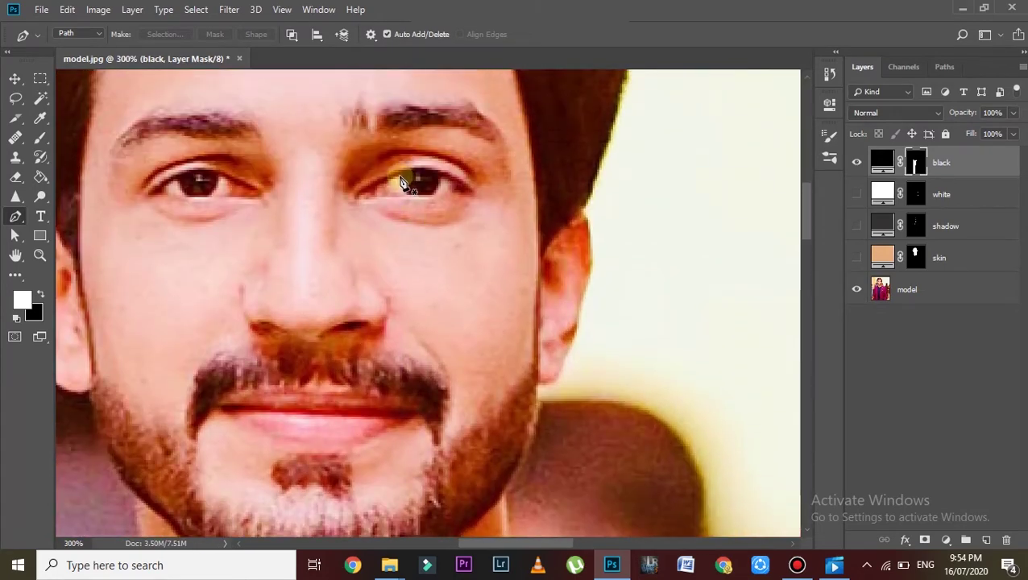
pyautogui.click(442, 182)
pyautogui.click(421, 168)
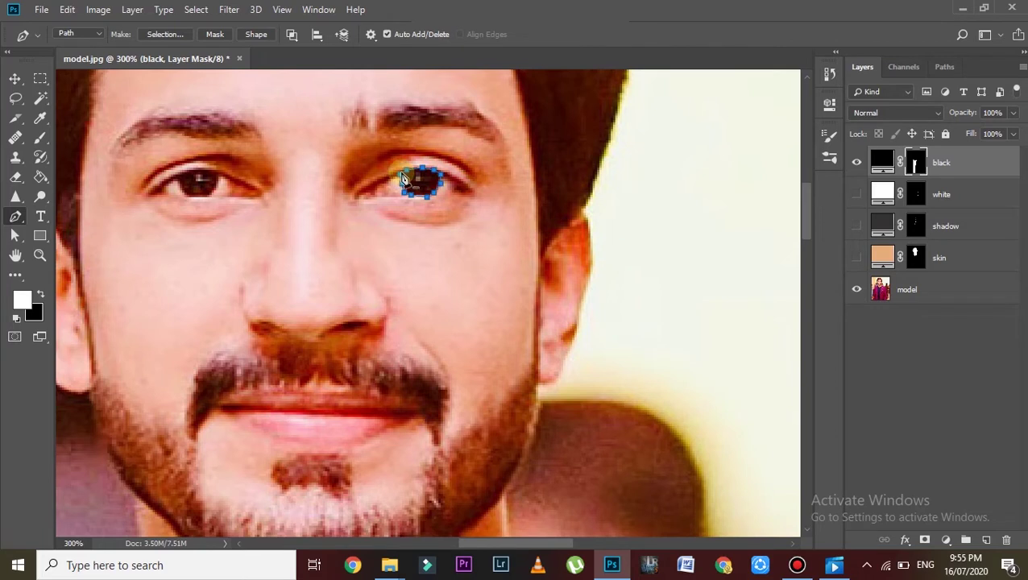
pyautogui.click(403, 177)
pyautogui.hotkey('ctrl', 'Return')
pyautogui.hotkey('alt', 'BackSpace')
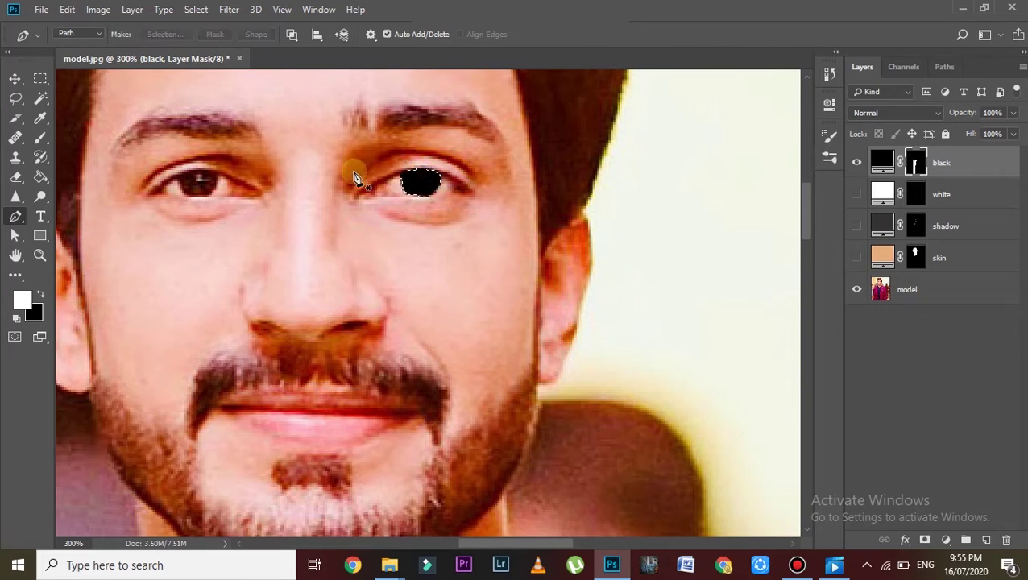
# - Outline the left iris and reveal black fill inside it
pyautogui.click(198, 171)
pyautogui.click(187, 172)
pyautogui.click(177, 176)
pyautogui.click(179, 188)
pyautogui.click(196, 197)
pyautogui.click(211, 193)
pyautogui.click(221, 188)
pyautogui.hotkey('ctrl', 'Return')
pyautogui.hotkey('alt', 'BackSpace')
# - Toggle the black layer's visibility to compare, leaving it hidden
pyautogui.scroll(-5, 222, 184)
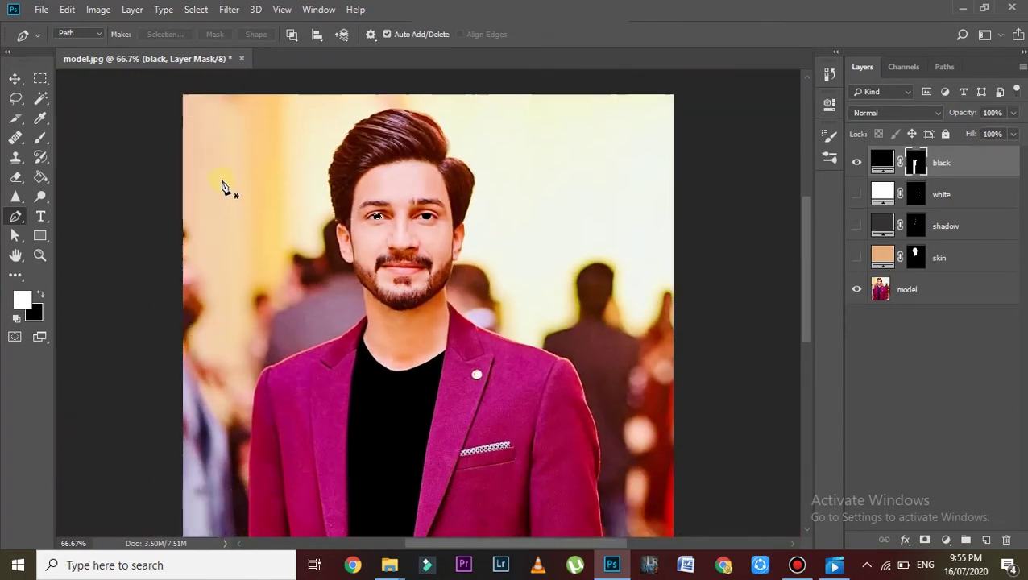
pyautogui.scroll(-1, 224, 185)
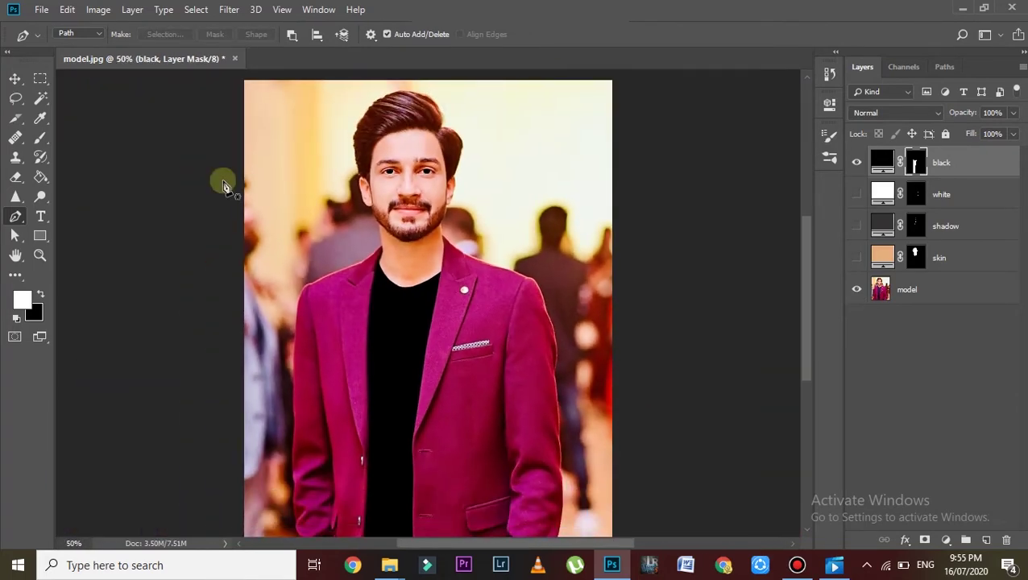
pyautogui.scroll(-1, 224, 186)
pyautogui.click(857, 163)
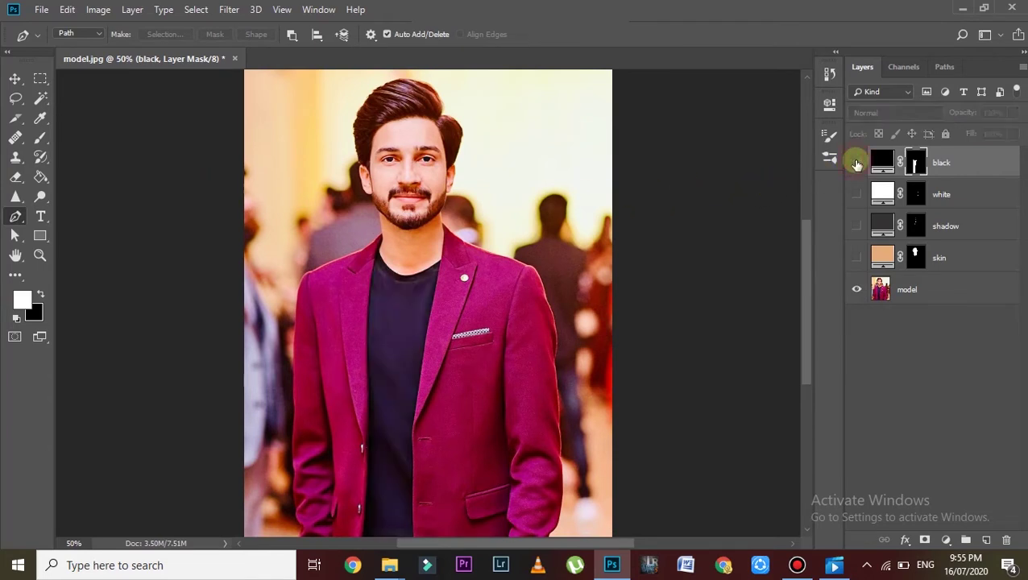
pyautogui.click(857, 163)
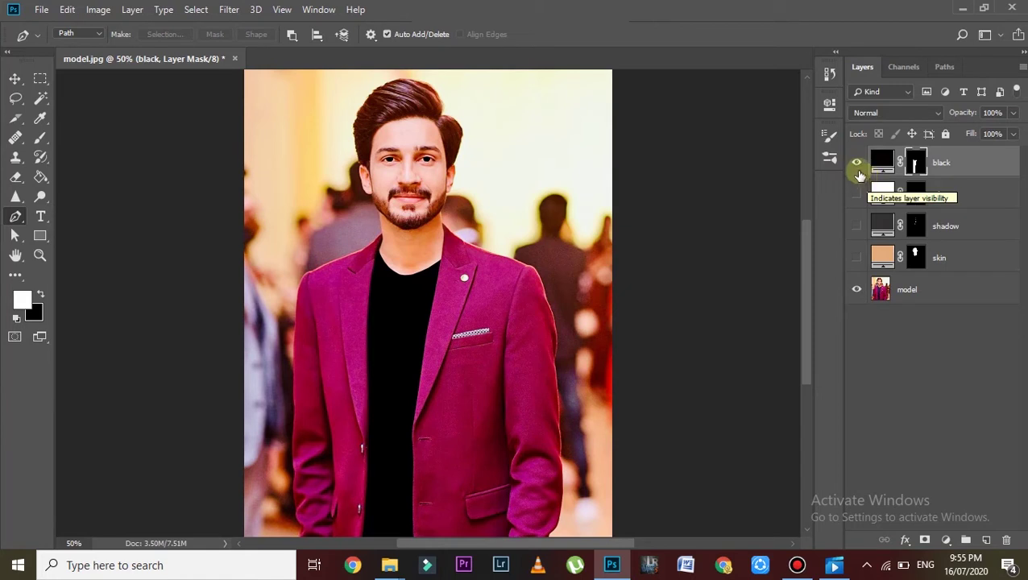
pyautogui.click(857, 166)
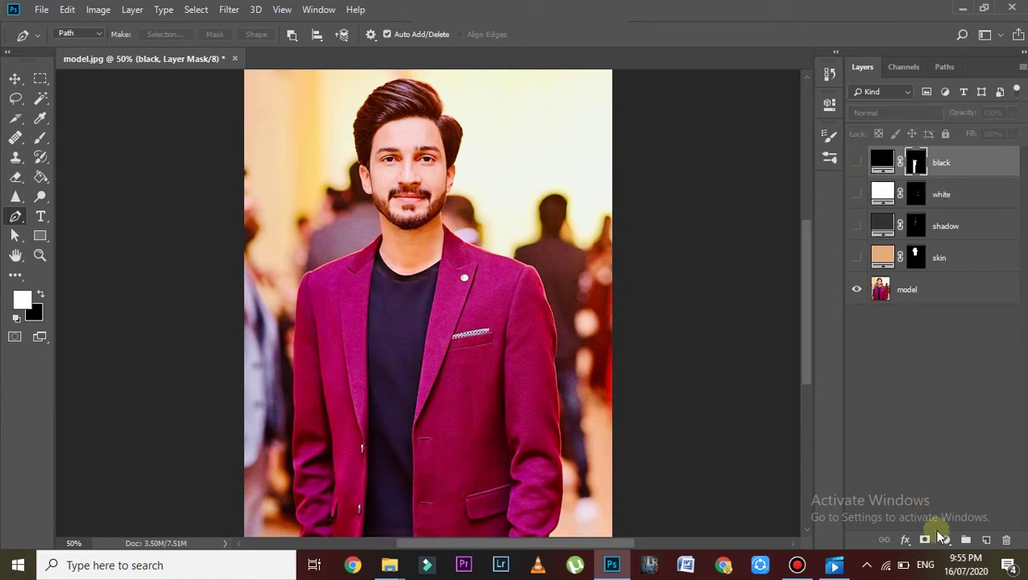
# - Add a very dark grey #0f0f0f Solid Color fill layer
pyautogui.click(946, 540)
pyautogui.click(939, 274)
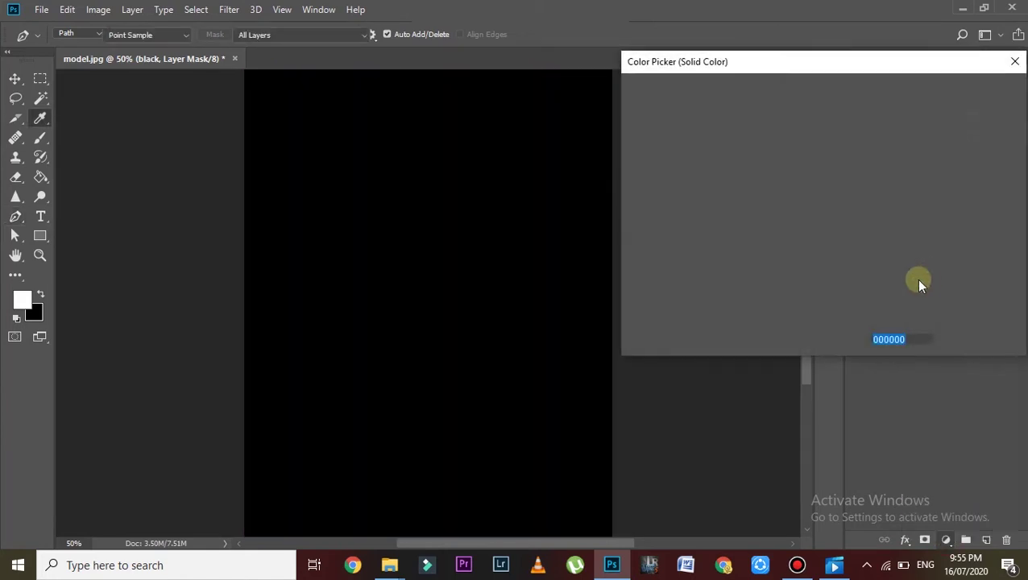
pyautogui.moveTo(638, 278)
pyautogui.mouseDown()
pyautogui.moveTo(639, 287)
pyautogui.moveTo(633, 279)
pyautogui.mouseUp()
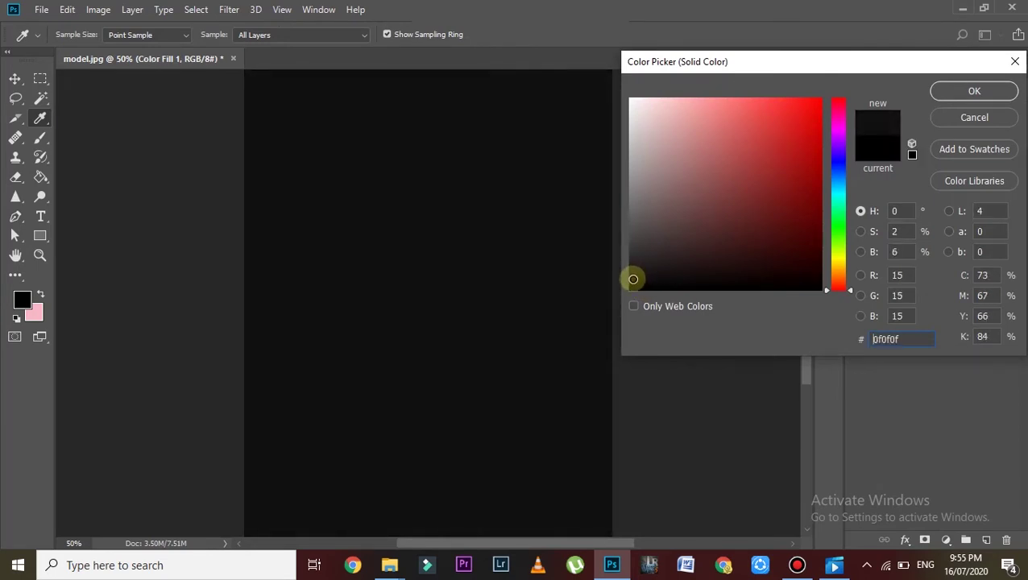
pyautogui.click(971, 95)
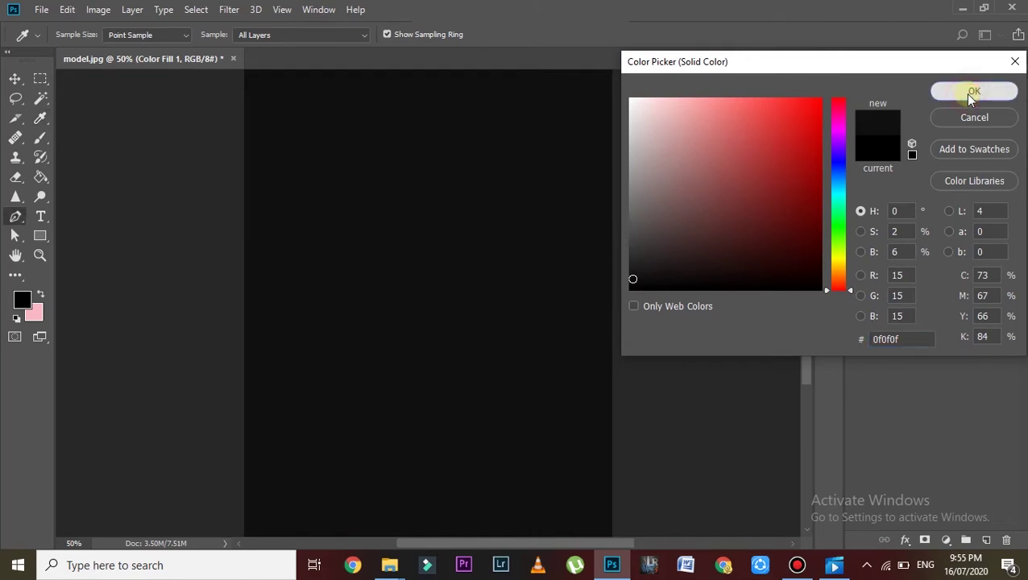
# - Rename the fill layer 'Hair' and invert its mask to hide it
pyautogui.doubleClick(951, 162)
pyautogui.write('Hair')
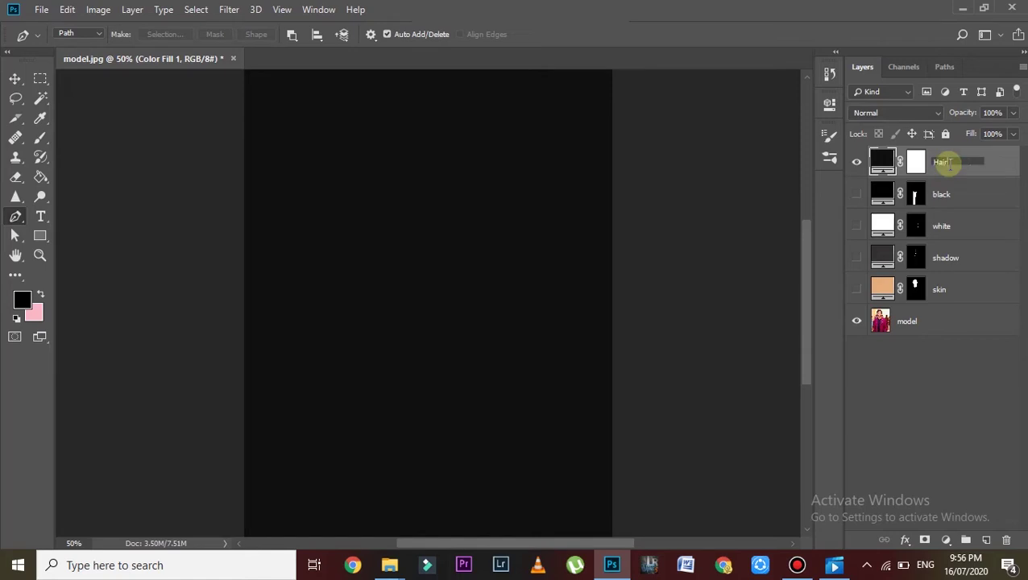
pyautogui.press('Return')
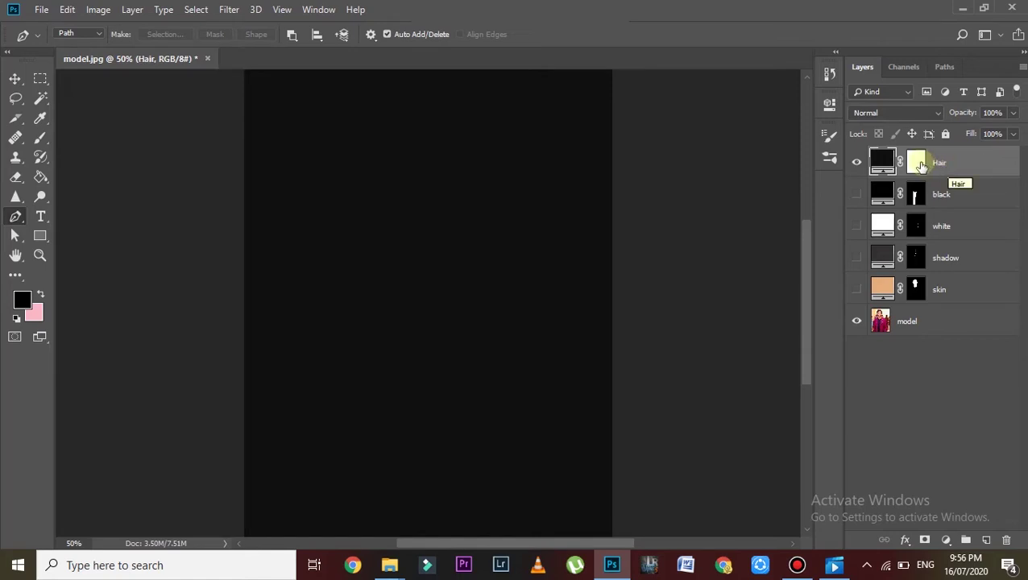
pyautogui.click(917, 164)
pyautogui.hotkey('ctrl', 'i')
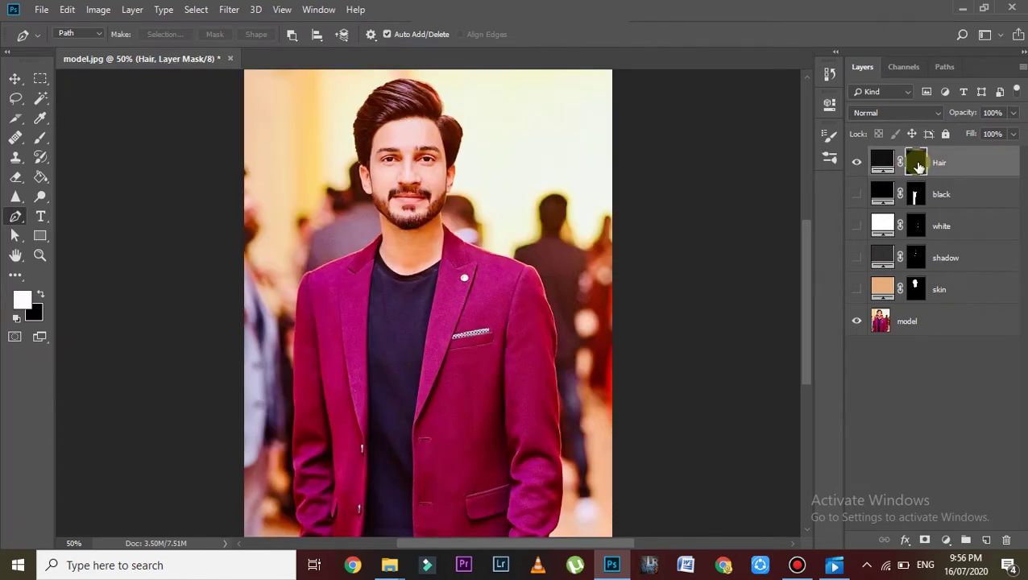
# - Zoom in and fill the right-hand eyebrow solid on the Hair mask
pyautogui.hotkey('ctrl', '+')
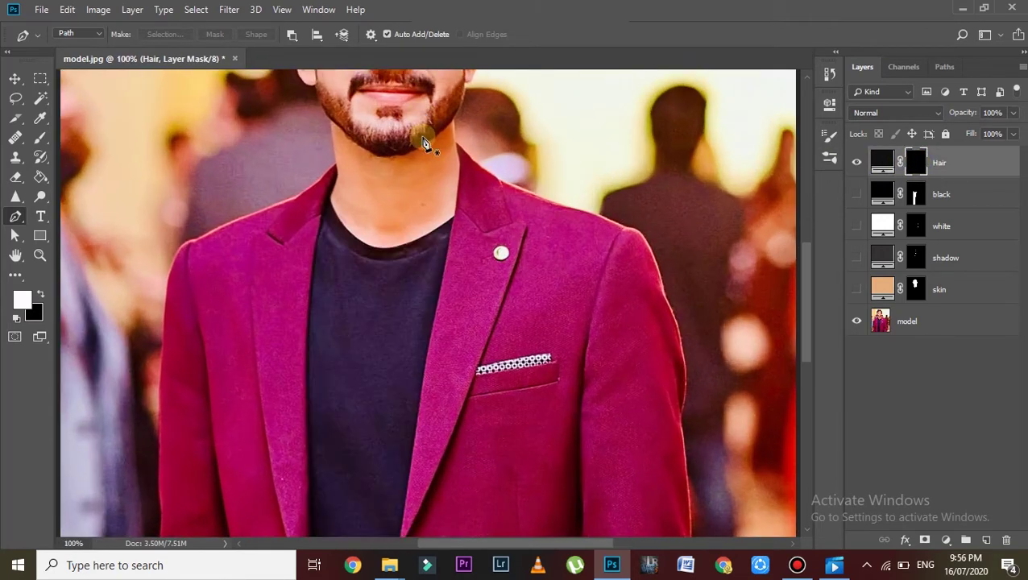
pyautogui.scroll(3, 425, 139)
pyautogui.scroll(2, 425, 142)
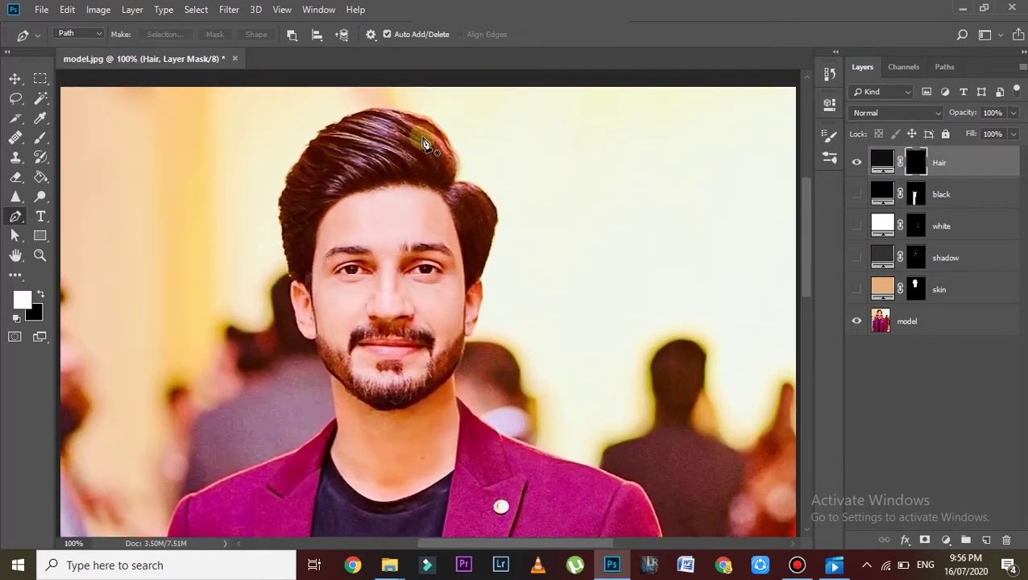
pyautogui.hotkey('ctrl', '+')
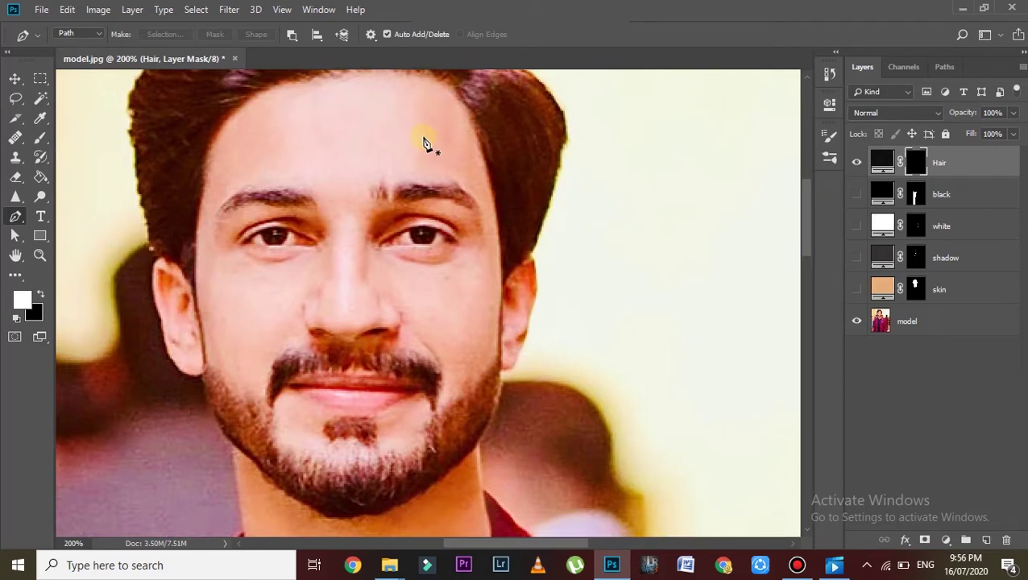
pyautogui.click(367, 185)
pyautogui.click(374, 210)
pyautogui.click(389, 207)
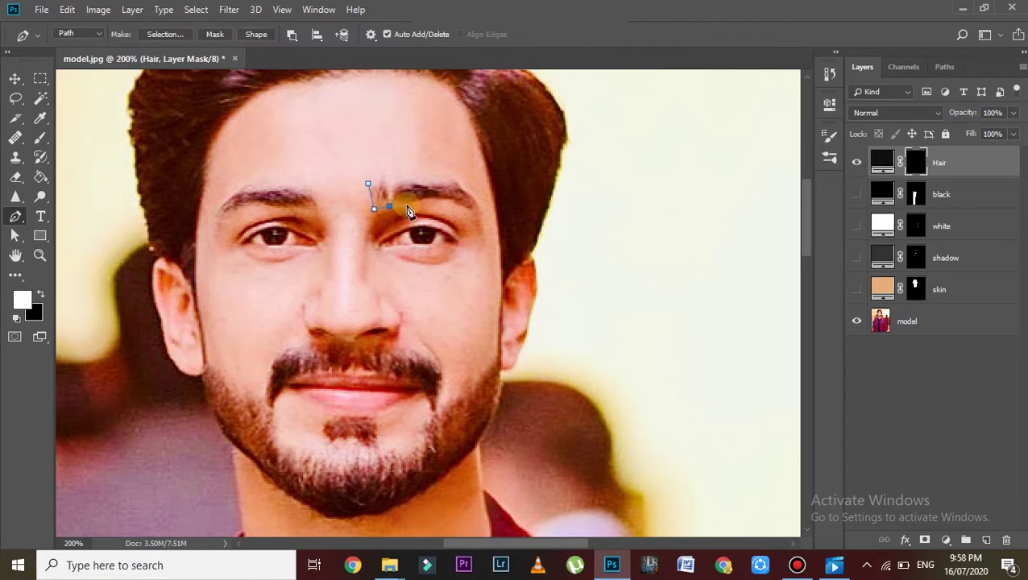
pyautogui.click(430, 195)
pyautogui.click(446, 198)
pyautogui.click(455, 203)
pyautogui.click(461, 188)
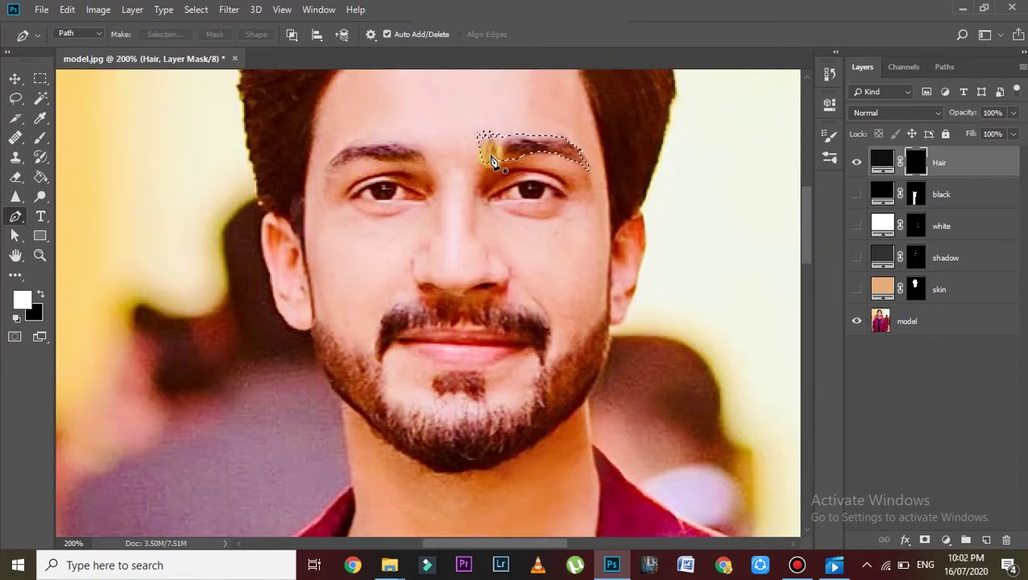
pyautogui.hotkey('ctrl', 'BackSpace')
pyautogui.hotkey('ctrl', 'd')
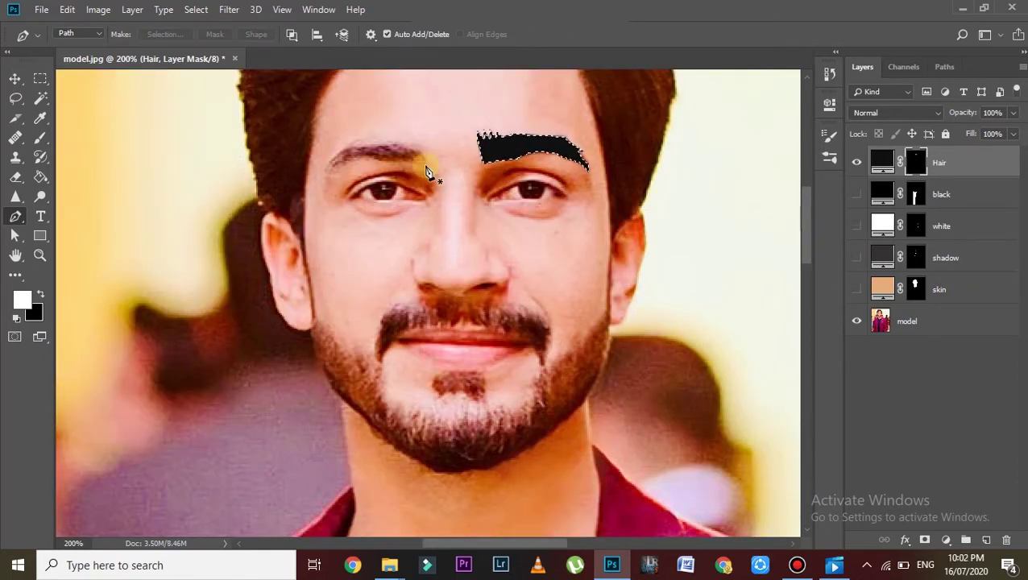
# - Trace and fill the left eyebrow on the Hair mask, then start the moustache outline
pyautogui.moveTo(428, 167); pyautogui.dragTo(424, 142)
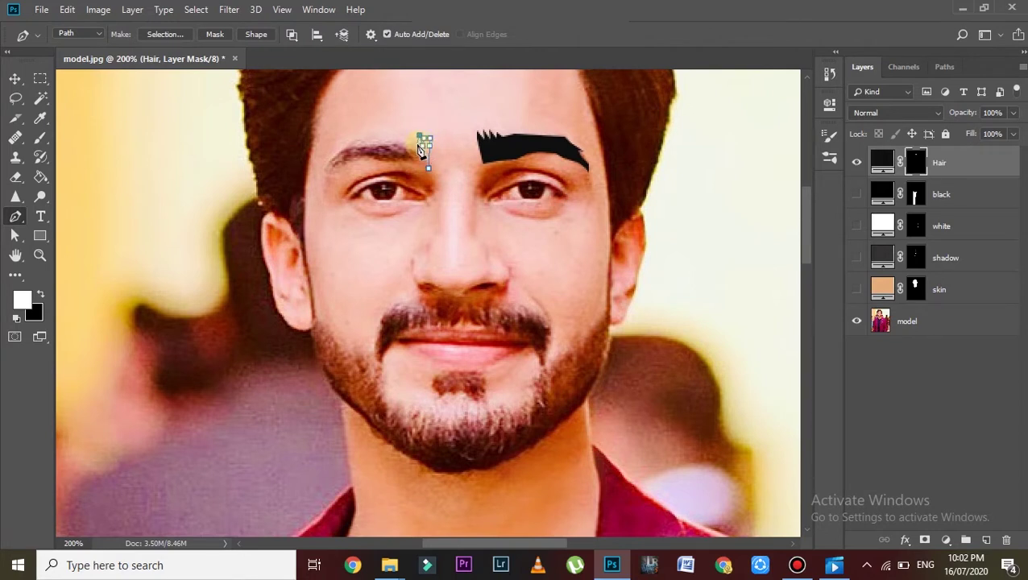
pyautogui.moveTo(355, 139); pyautogui.dragTo(336, 139)
pyautogui.click(337, 164)
pyautogui.click(358, 159)
pyautogui.click(374, 158)
pyautogui.click(393, 160)
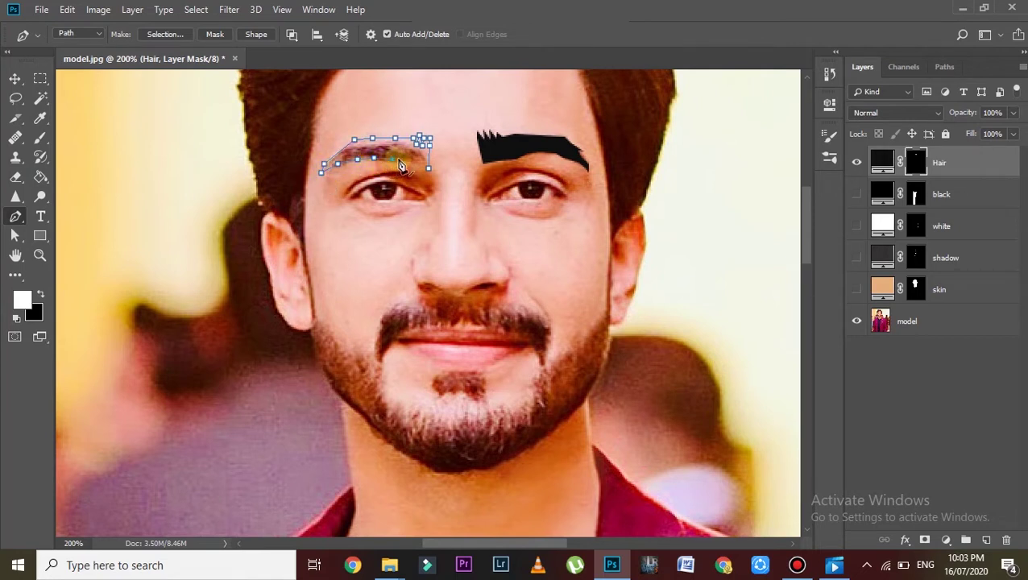
pyautogui.click(414, 164)
pyautogui.click(429, 166)
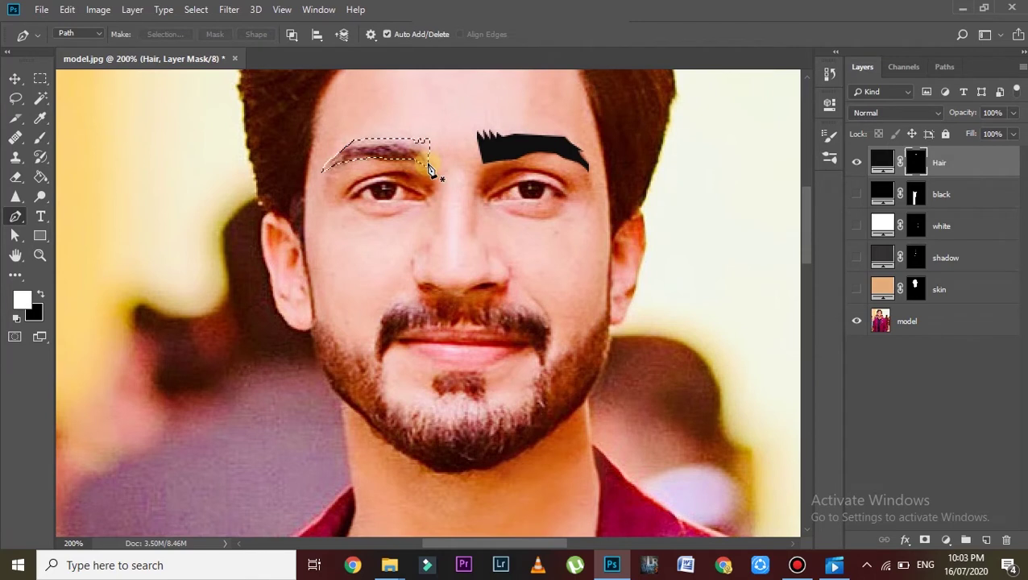
pyautogui.hotkey('ctrl', 'Return')
pyautogui.hotkey('alt', 'BackSpace')
pyautogui.hotkey('ctrl', 'd')
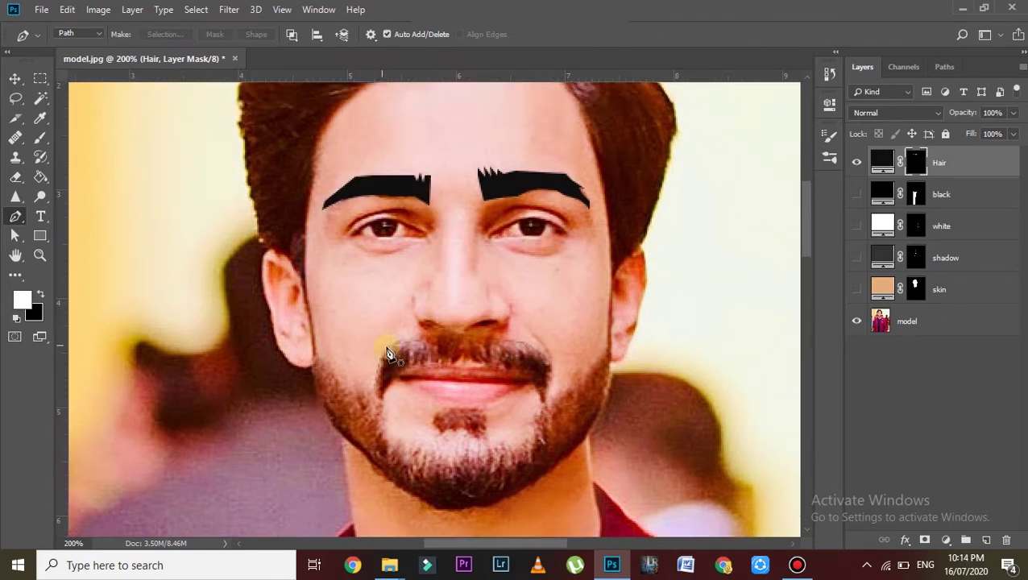
pyautogui.click(380, 348)
# - Pen-trace a closed moustache outline along its top edge, right end and lower edge
pyautogui.click(393, 341)
pyautogui.click(411, 336)
pyautogui.click(431, 333)
pyautogui.click(453, 334)
pyautogui.click(469, 336)
pyautogui.click(499, 339)
pyautogui.click(526, 344)
pyautogui.click(547, 358)
pyautogui.click(550, 365)
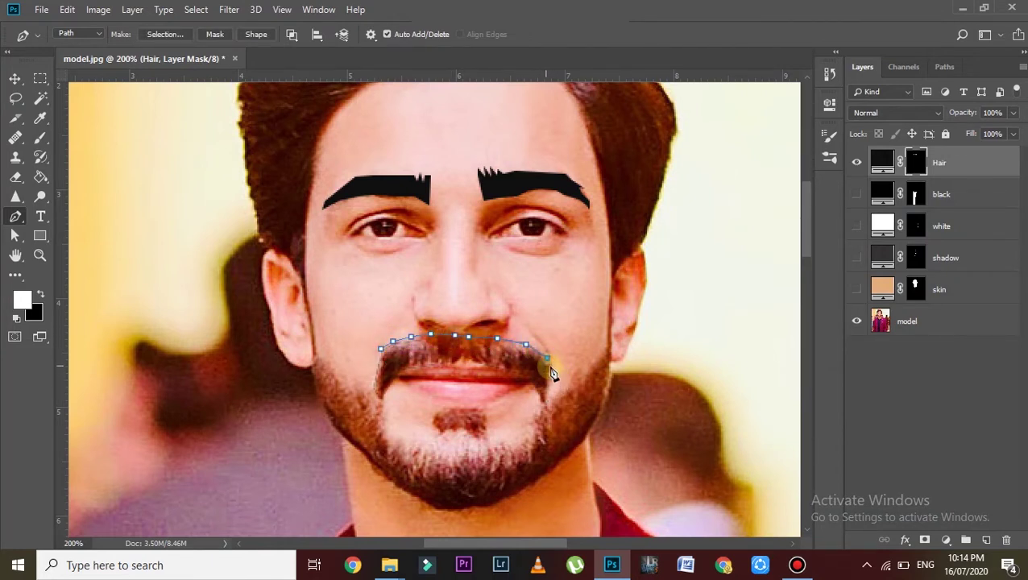
pyautogui.click(532, 377)
pyautogui.click(514, 370)
pyautogui.click(488, 364)
pyautogui.click(469, 364)
pyautogui.click(445, 362)
pyautogui.click(402, 369)
pyautogui.click(381, 352)
# - Trace the beard from the left sideburn down the jaw and around the goatee
pyautogui.click(306, 250)
pyautogui.click(320, 357)
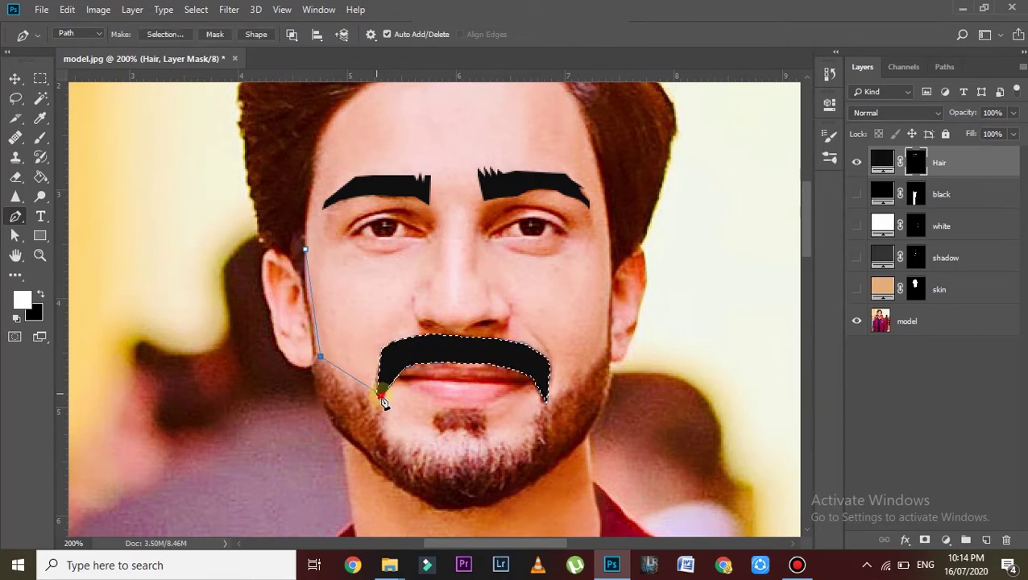
pyautogui.click(385, 425)
pyautogui.click(392, 434)
pyautogui.click(404, 440)
pyautogui.click(418, 444)
pyautogui.click(427, 444)
pyautogui.click(436, 410)
pyautogui.click(480, 411)
pyautogui.click(484, 427)
pyautogui.click(486, 441)
pyautogui.click(505, 441)
pyautogui.click(524, 433)
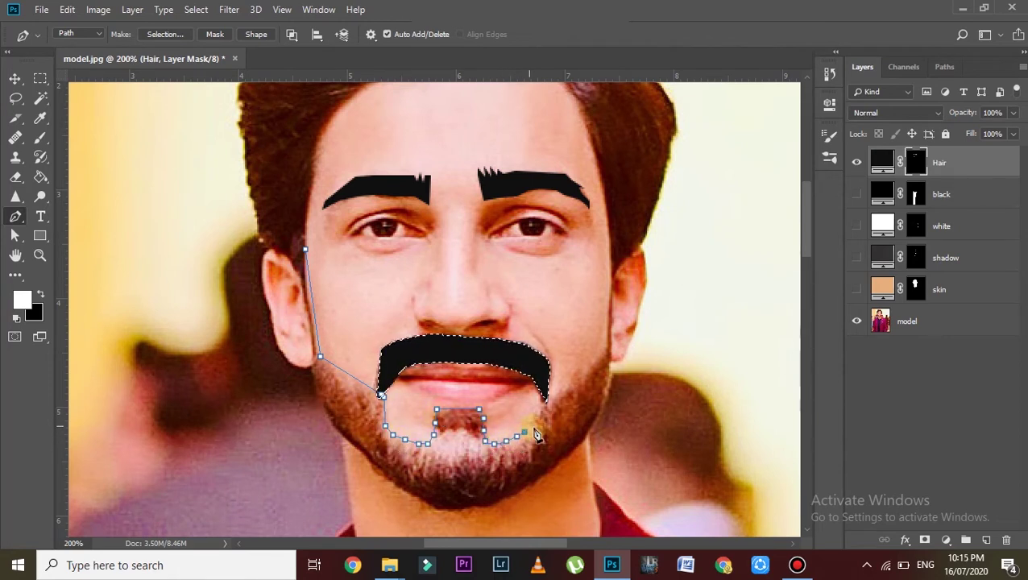
# - Close the beard outline via the right sideburn and jawline, then fill it black
pyautogui.click(517, 439)
pyautogui.click(527, 436)
pyautogui.click(537, 431)
pyautogui.click(543, 398)
pyautogui.click(604, 342)
pyautogui.click(613, 261)
pyautogui.click(611, 371)
pyautogui.click(607, 388)
pyautogui.moveTo(596, 437); pyautogui.dragTo(343, 443)
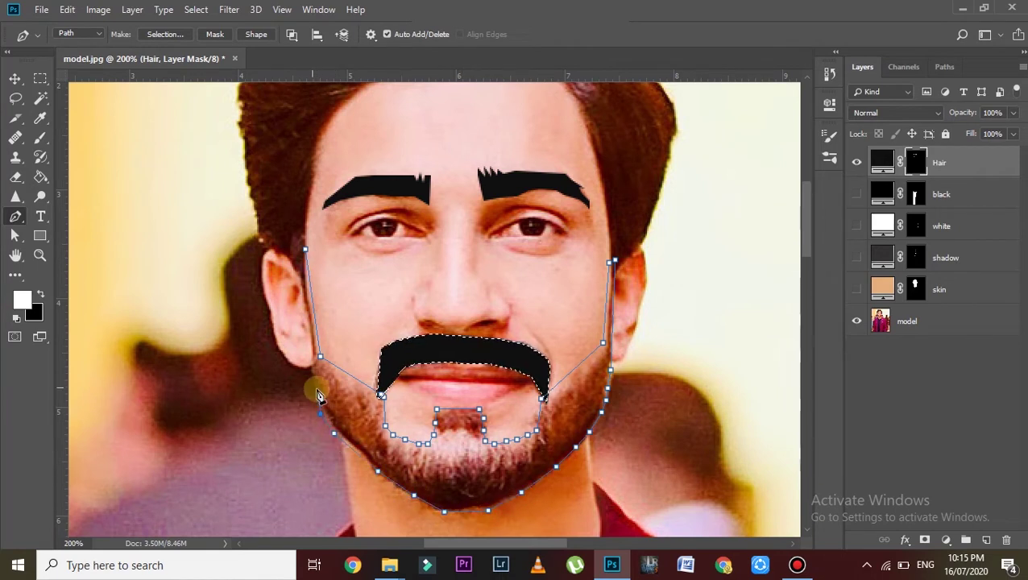
pyautogui.moveTo(343, 443); pyautogui.dragTo(303, 258)
pyautogui.click(301, 252)
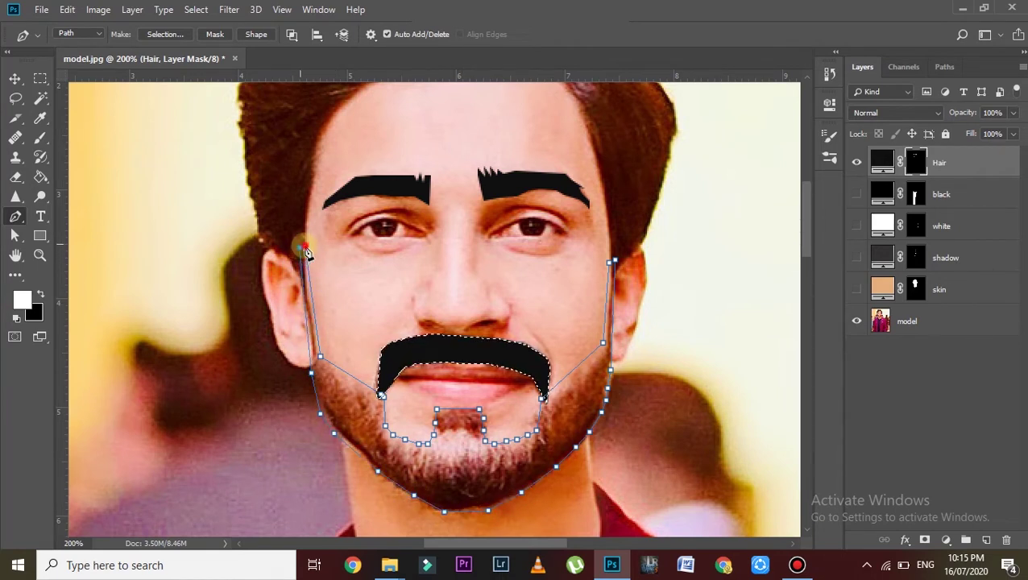
pyautogui.hotkey('ctrl', 'Return')
pyautogui.hotkey('alt', 'BackSpace')
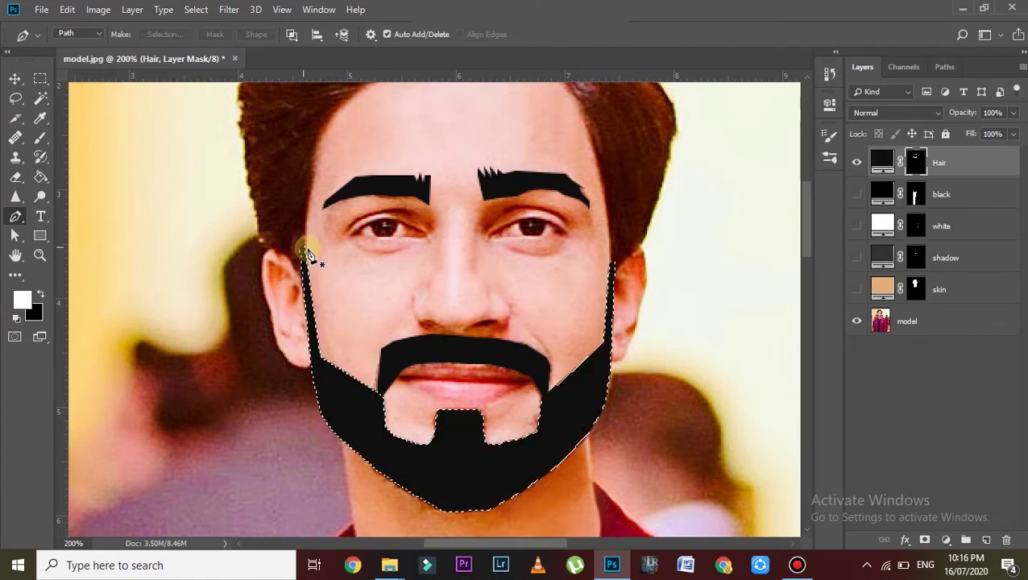
# - Frame the whole head and trace the hairline from the right toward the left
pyautogui.scroll(-1, 309, 274)
pyautogui.scroll(2, 310, 282)
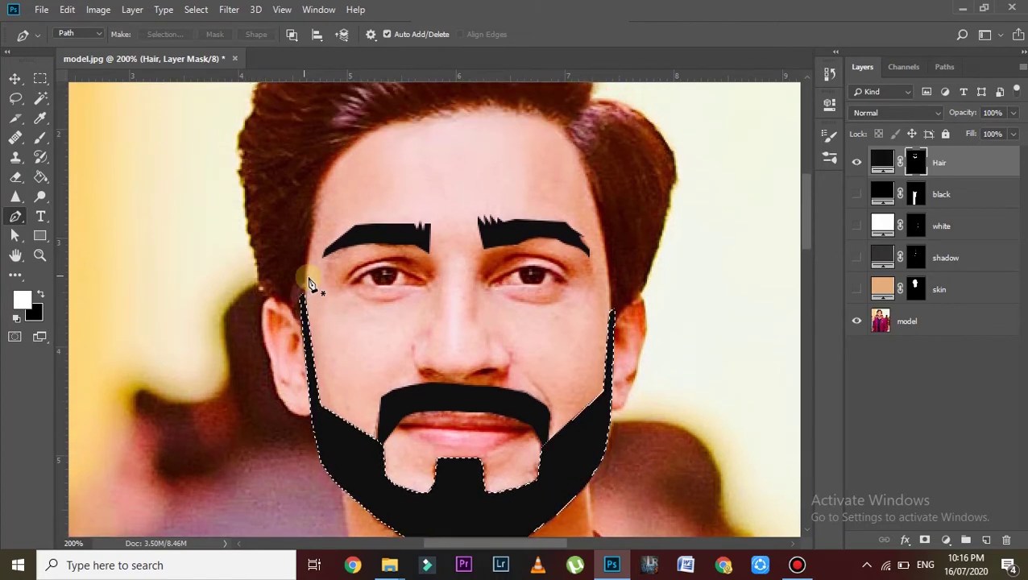
pyautogui.scroll(1, 309, 282)
pyautogui.scroll(1, 310, 282)
pyautogui.hotkey('ctrl', '-')
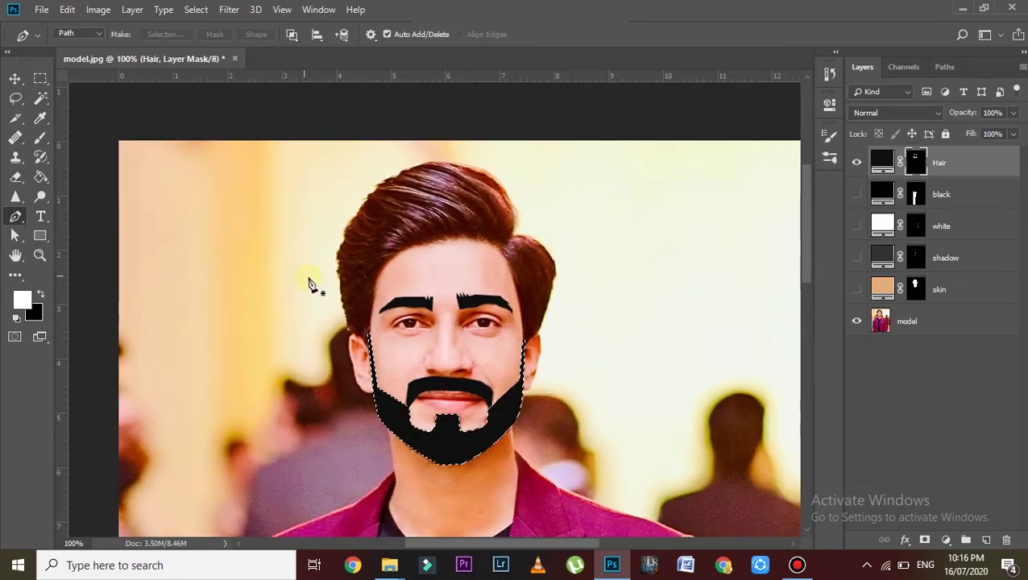
pyautogui.scroll(2, 309, 281)
pyautogui.scroll(1, 309, 280)
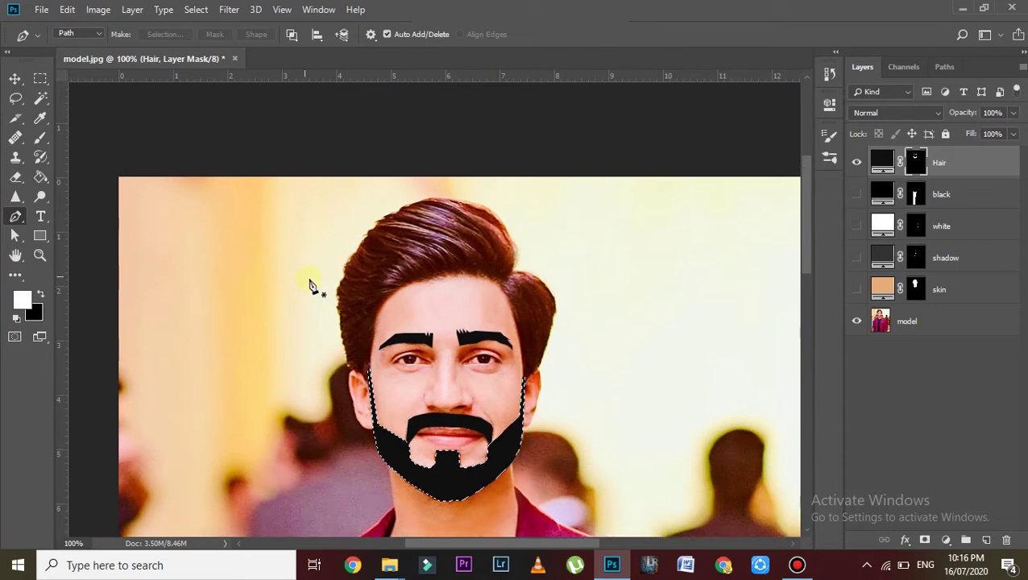
pyautogui.click(495, 287)
pyautogui.click(484, 275)
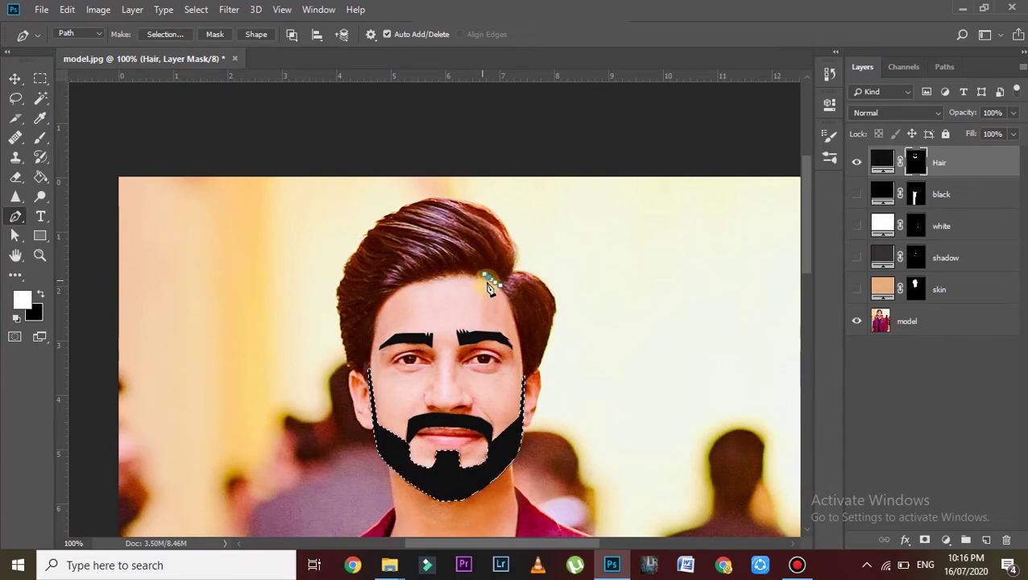
pyautogui.hotkey('ctrl', '+')
pyautogui.click(516, 240)
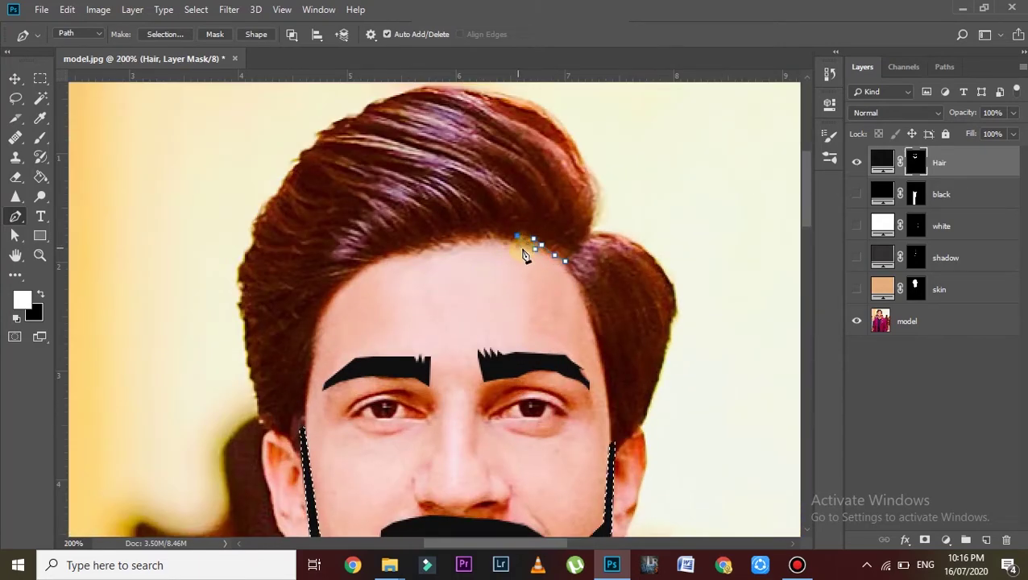
pyautogui.click(495, 243)
pyautogui.click(455, 242)
pyautogui.click(444, 239)
pyautogui.click(419, 248)
pyautogui.click(409, 252)
# - Continue the hair outline down the left temple and up the left outer edge
pyautogui.click(384, 257)
pyautogui.click(361, 266)
pyautogui.click(329, 295)
pyautogui.click(316, 327)
pyautogui.click(317, 351)
pyautogui.click(304, 369)
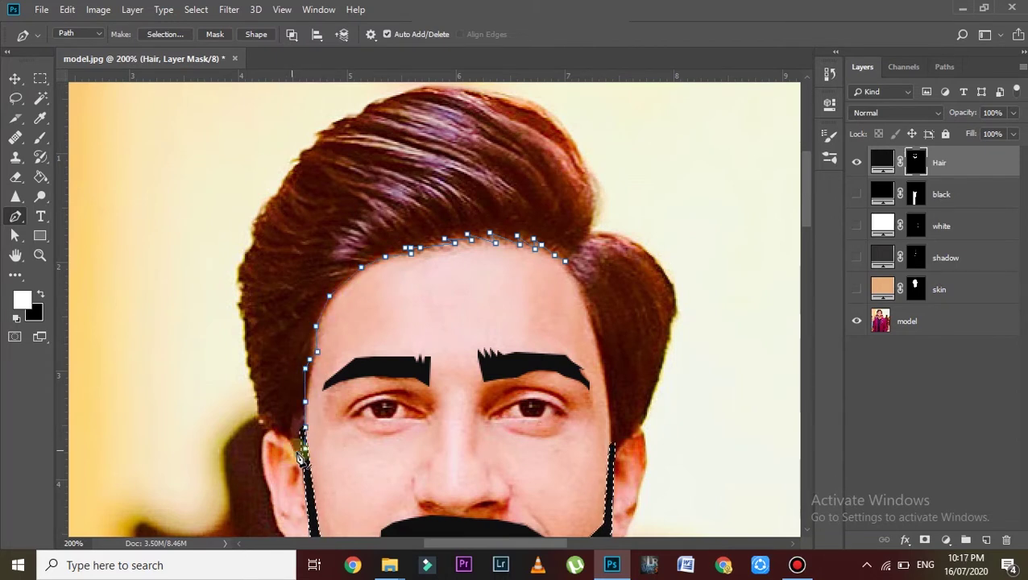
pyautogui.click(263, 430)
pyautogui.click(257, 417)
pyautogui.click(254, 387)
pyautogui.click(248, 365)
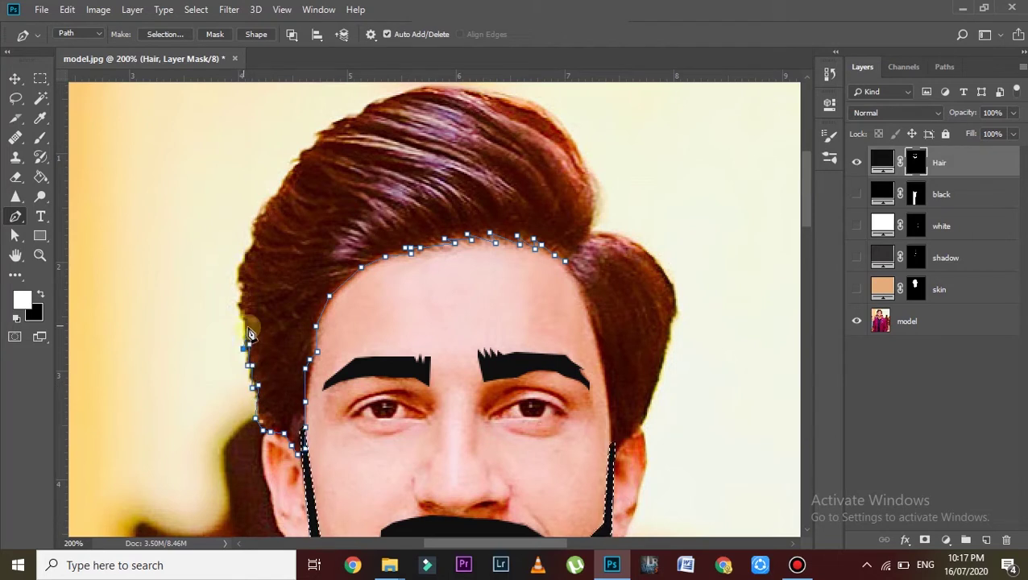
pyautogui.click(241, 320)
pyautogui.click(235, 276)
pyautogui.click(239, 257)
pyautogui.click(249, 233)
pyautogui.click(258, 211)
pyautogui.click(276, 192)
pyautogui.click(287, 154)
pyautogui.click(301, 146)
pyautogui.click(310, 139)
# - Trace the hair outline across the top and down the right outer edge
pyautogui.click(347, 110)
pyautogui.click(391, 97)
pyautogui.click(427, 85)
pyautogui.click(487, 87)
pyautogui.click(555, 115)
pyautogui.click(595, 173)
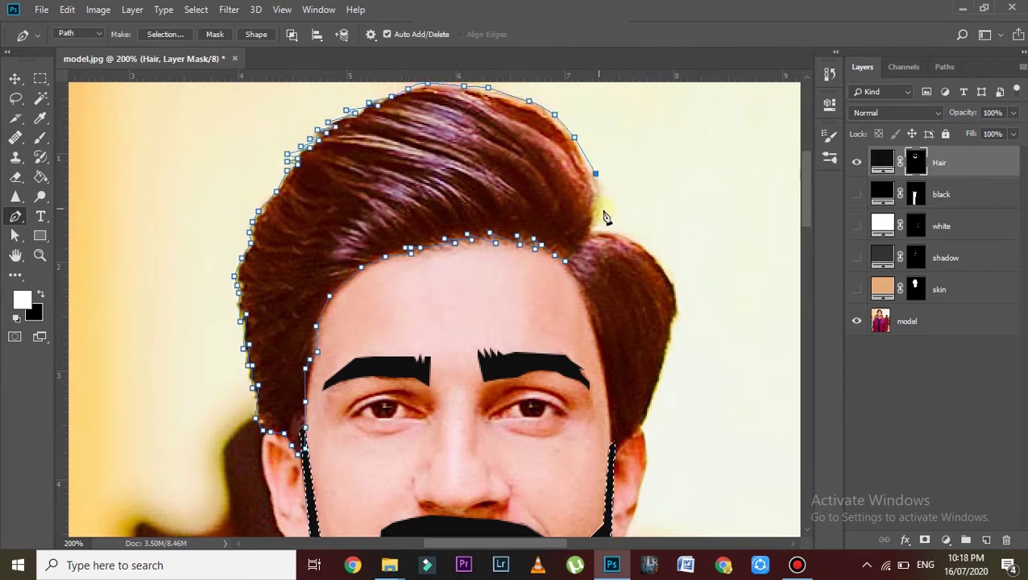
pyautogui.click(623, 232)
pyautogui.click(640, 239)
pyautogui.click(660, 257)
pyautogui.click(673, 278)
pyautogui.click(678, 297)
pyautogui.click(675, 315)
pyautogui.click(662, 375)
pyautogui.click(646, 414)
pyautogui.click(624, 440)
# - Close the hair outline up the right face edge, fill it black, and deselect
pyautogui.click(611, 443)
pyautogui.click(612, 409)
pyautogui.click(604, 361)
pyautogui.click(591, 306)
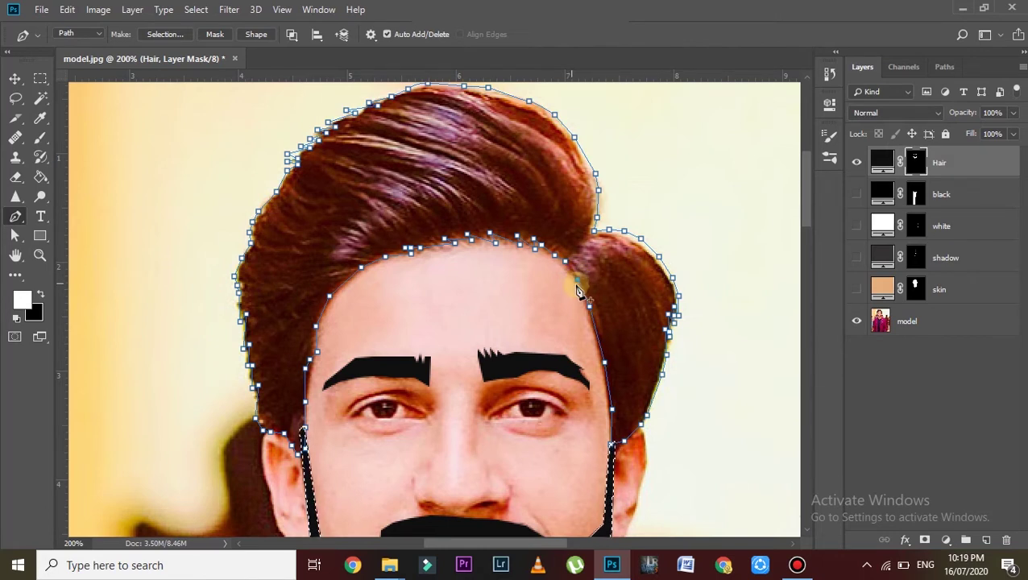
pyautogui.click(576, 278)
pyautogui.click(571, 267)
pyautogui.hotkey('ctrl', 'Return')
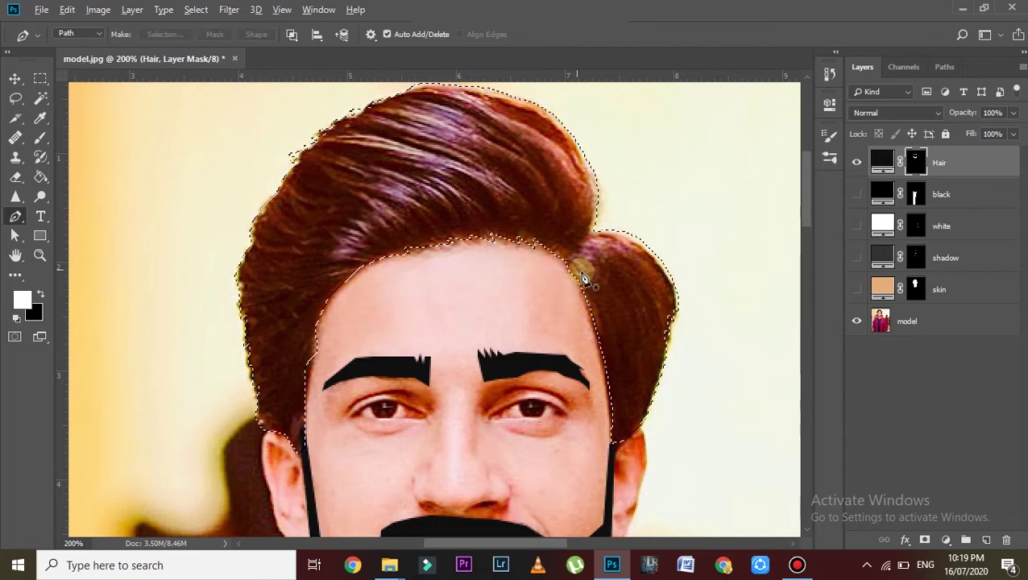
pyautogui.hotkey('alt', 'BackSpace')
pyautogui.hotkey('ctrl', 'd')
pyautogui.hotkey('ctrl', '-')
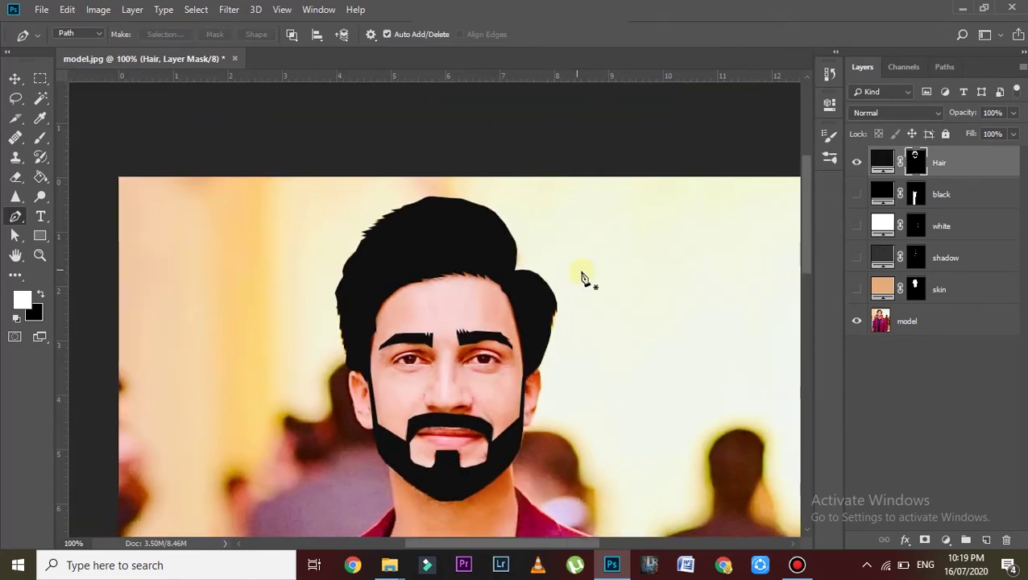
# - Toggle the Hair, black, shadow and skin layers to compare them against the photo
pyautogui.moveTo(806, 228); pyautogui.dragTo(804, 251)
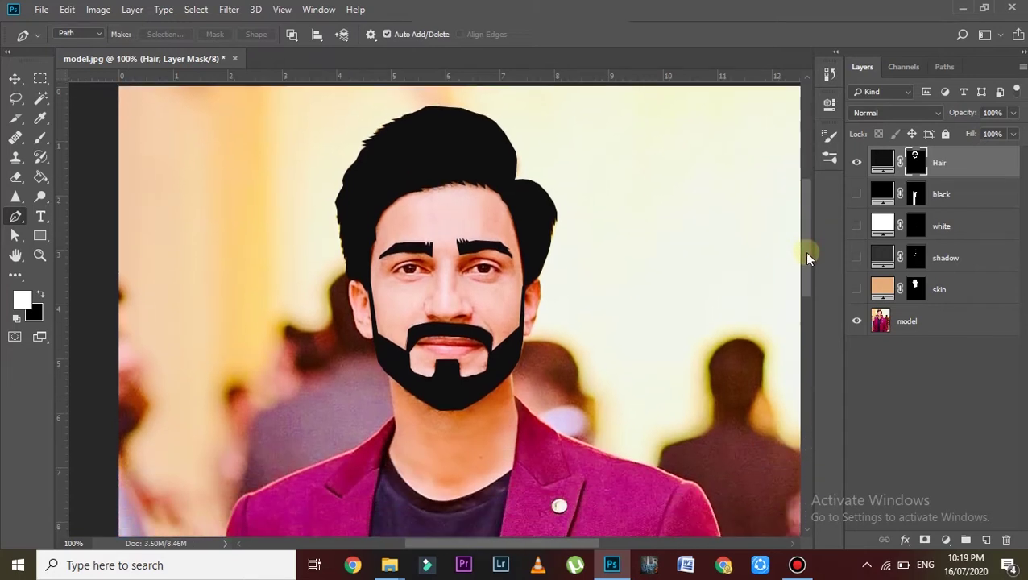
pyautogui.click(856, 162)
pyautogui.click(856, 162)
pyautogui.click(856, 195)
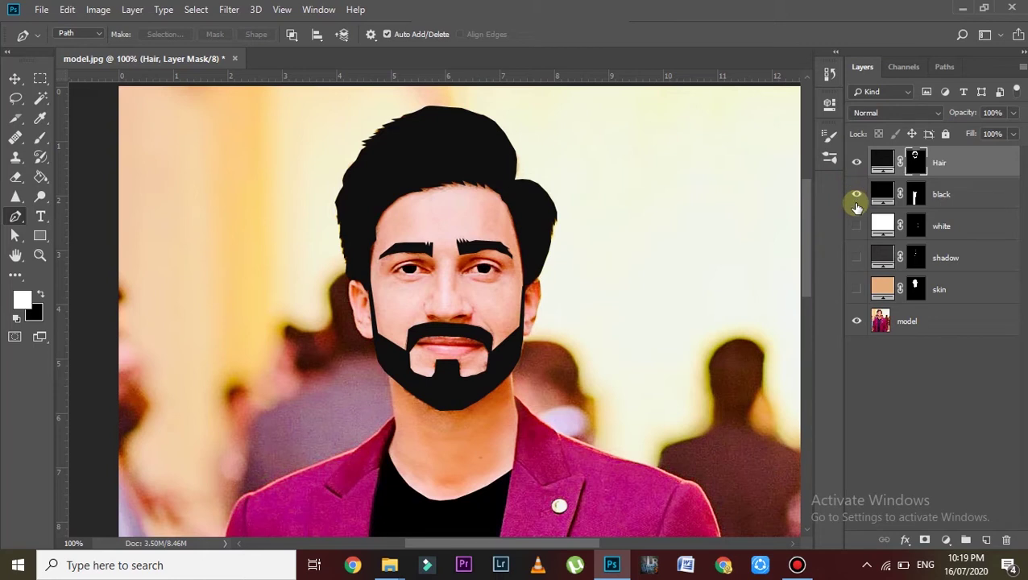
pyautogui.hotkey('ctrl', '-')
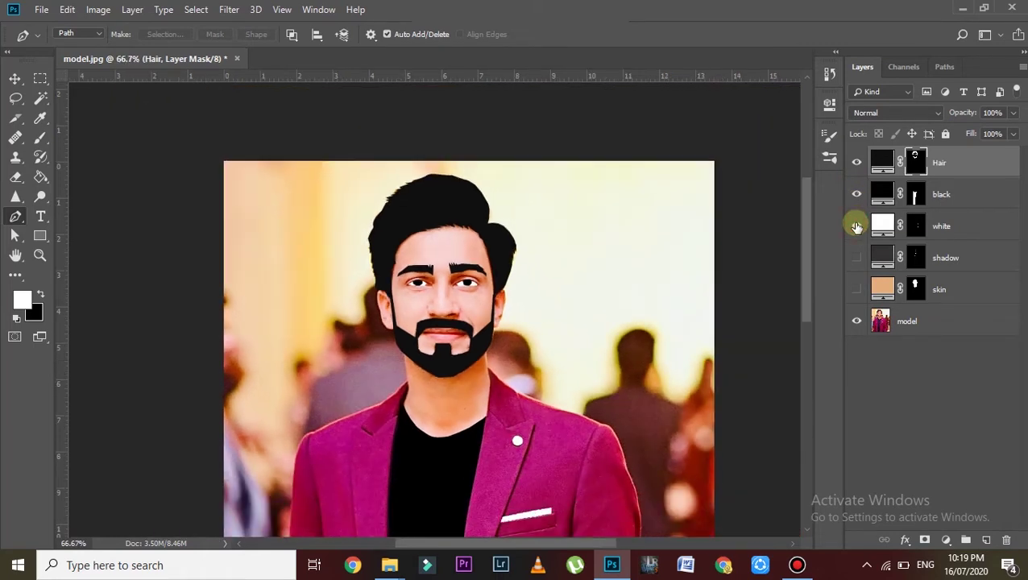
pyautogui.click(855, 258)
pyautogui.click(856, 289)
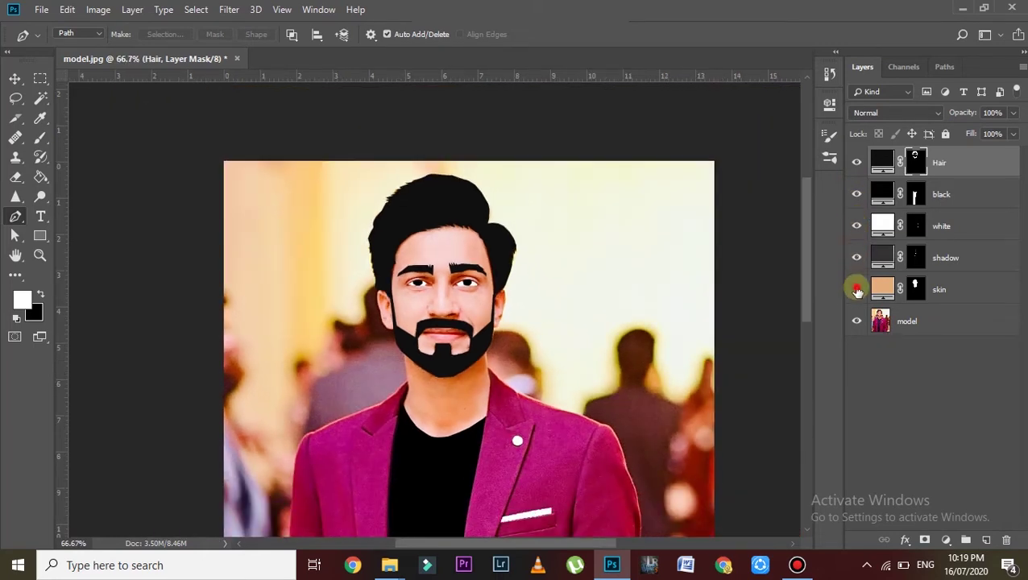
pyautogui.moveTo(806, 281); pyautogui.dragTo(805, 301)
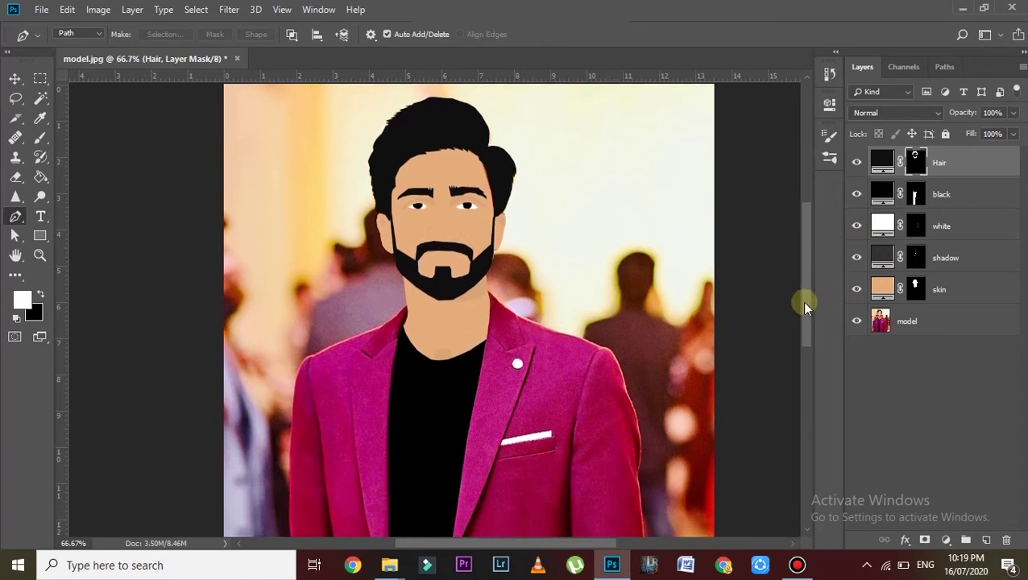
pyautogui.click(855, 164)
pyautogui.click(855, 163)
# - Hide every flat-colour layer so only the model photo shows, then list new fill layer types
pyautogui.moveTo(859, 295); pyautogui.dragTo(857, 182)
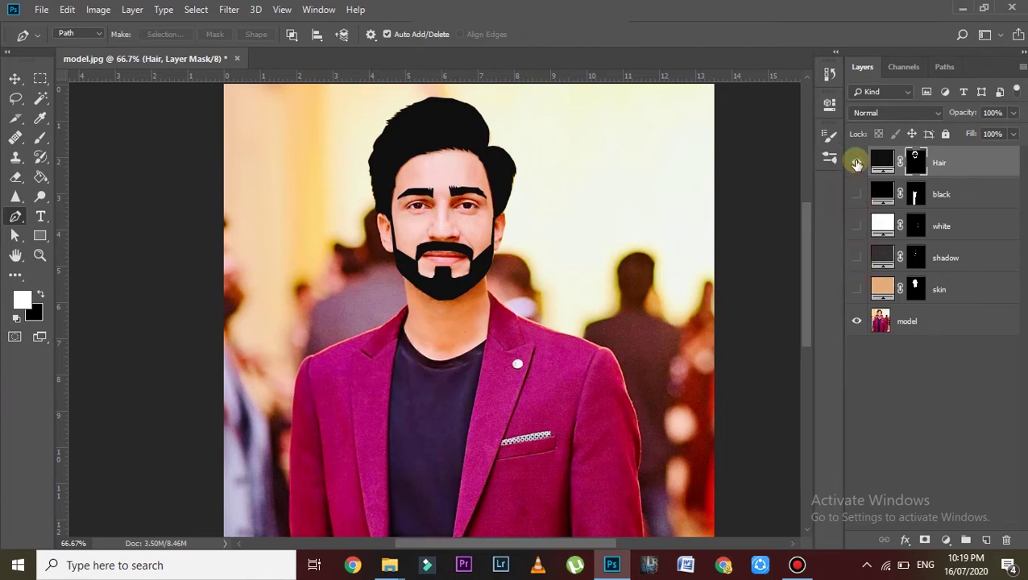
pyautogui.moveTo(856, 159); pyautogui.dragTo(818, 172)
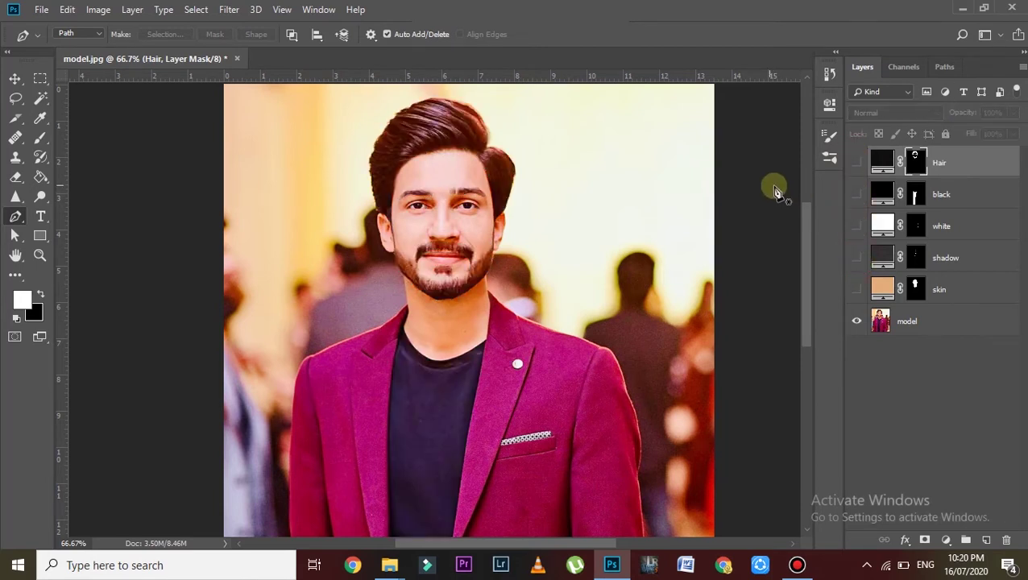
pyautogui.click(948, 540)
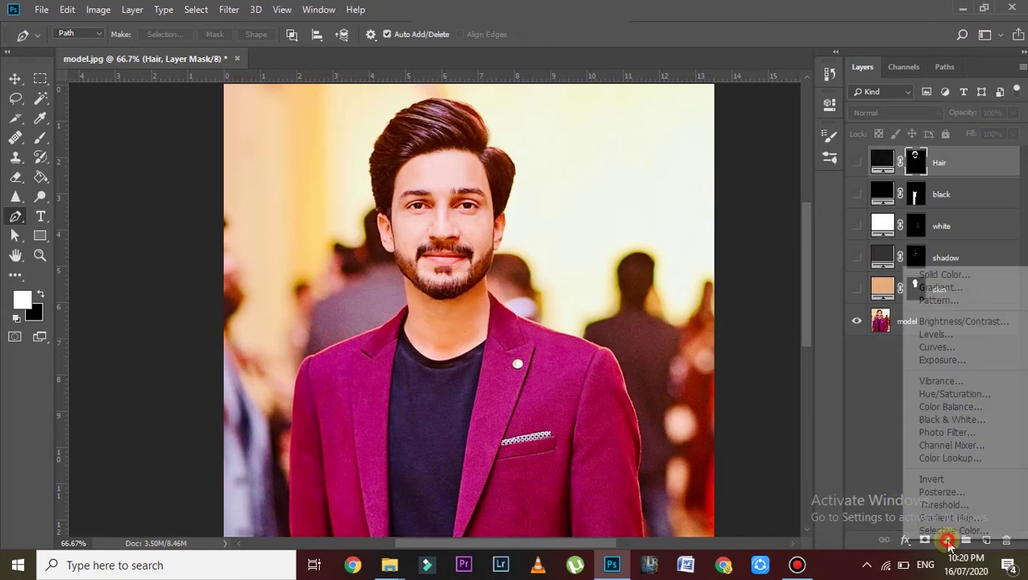
# - Add a #ae0e0e Solid Color layer named 'coat' and invert its mask to black
pyautogui.click(950, 272)
pyautogui.moveTo(791, 218)
pyautogui.mouseDown()
pyautogui.moveTo(816, 181)
pyautogui.moveTo(805, 160)
pyautogui.mouseUp()
pyautogui.press('p')
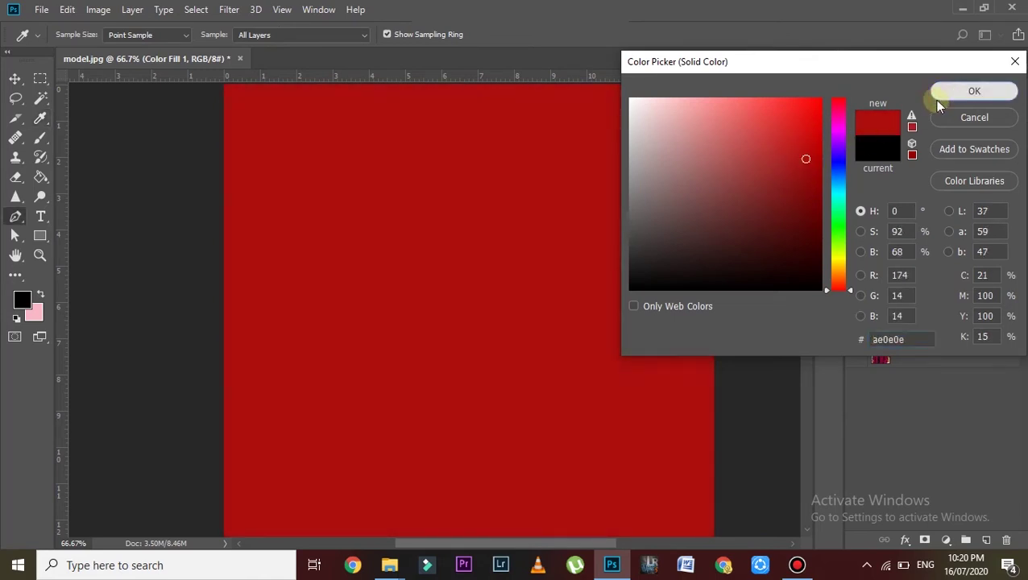
pyautogui.click(935, 99)
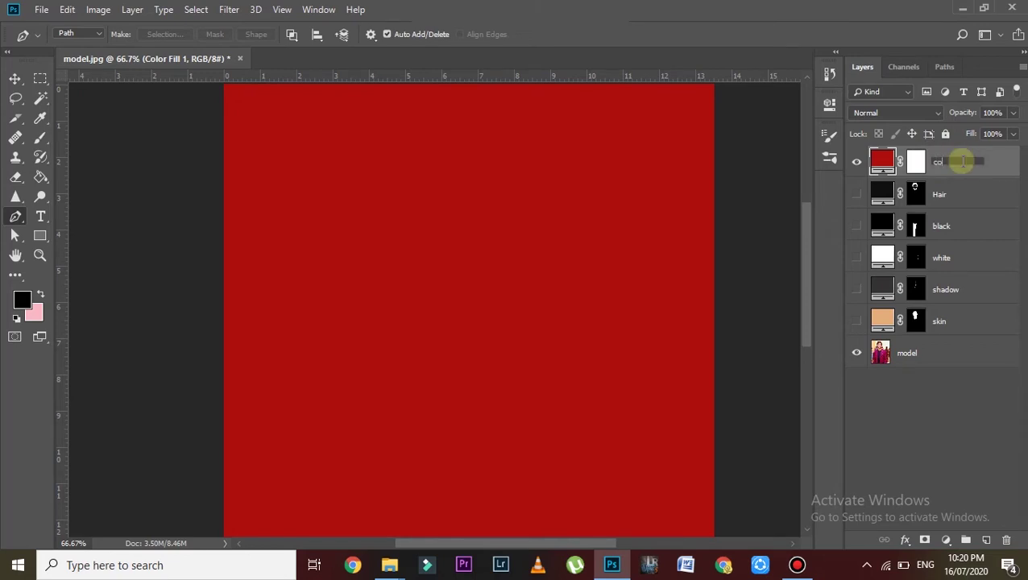
pyautogui.write('coat')
pyautogui.press('Return')
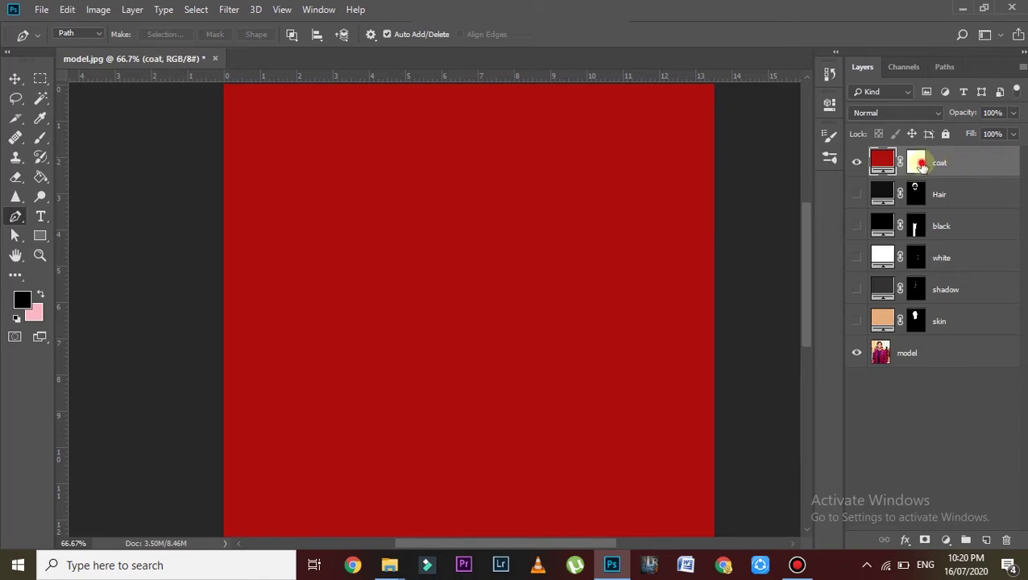
pyautogui.click(917, 163)
pyautogui.hotkey('ctrl', 'i')
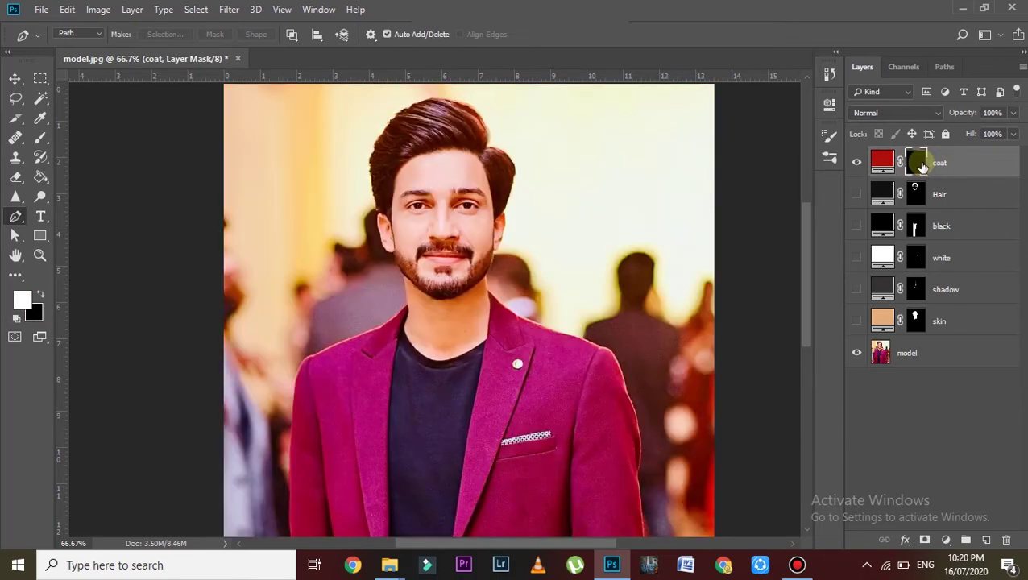
# - Zoom to 100% and outline the right coat panel from the collar down the lapel to its bottom
pyautogui.moveTo(804, 245); pyautogui.dragTo(803, 304)
pyautogui.hotkey('ctrl', '+')
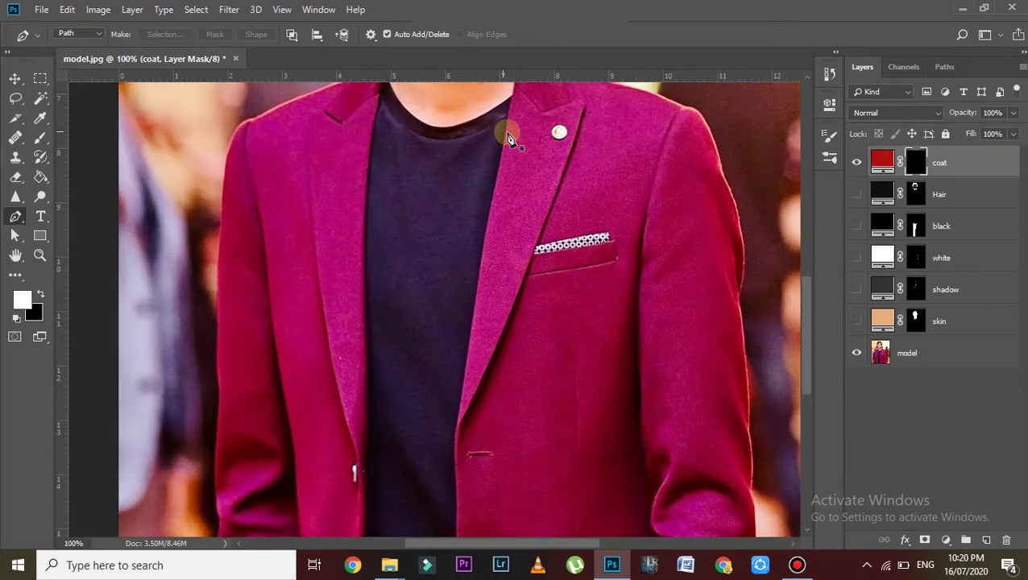
pyautogui.scroll(1, 509, 134)
pyautogui.scroll(3, 512, 132)
pyautogui.scroll(1, 515, 130)
pyautogui.click(514, 120)
pyautogui.click(519, 139)
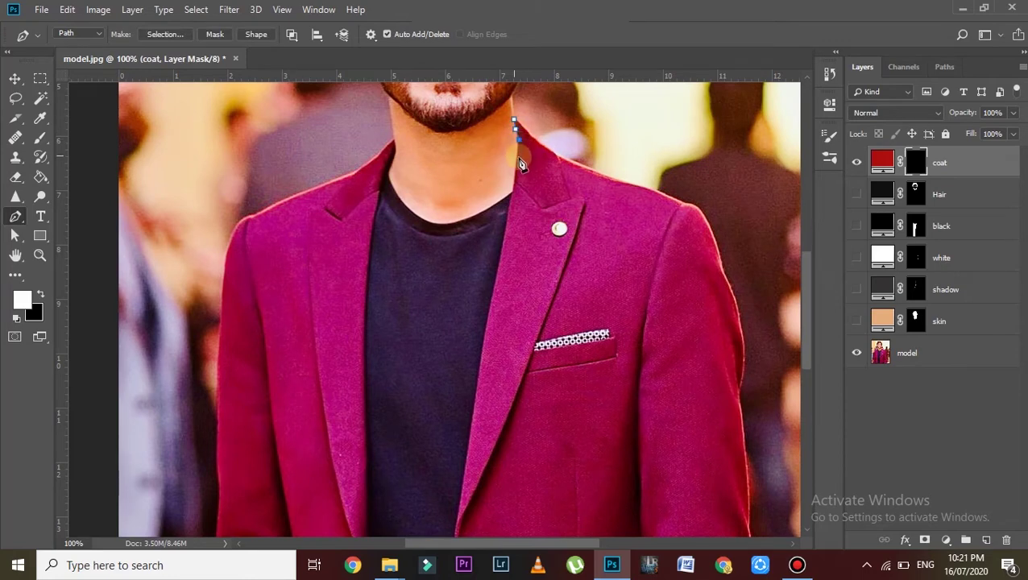
pyautogui.click(512, 191)
pyautogui.click(481, 352)
pyautogui.click(469, 444)
pyautogui.click(458, 511)
pyautogui.moveTo(460, 512); pyautogui.dragTo(452, 327)
pyautogui.click(455, 331)
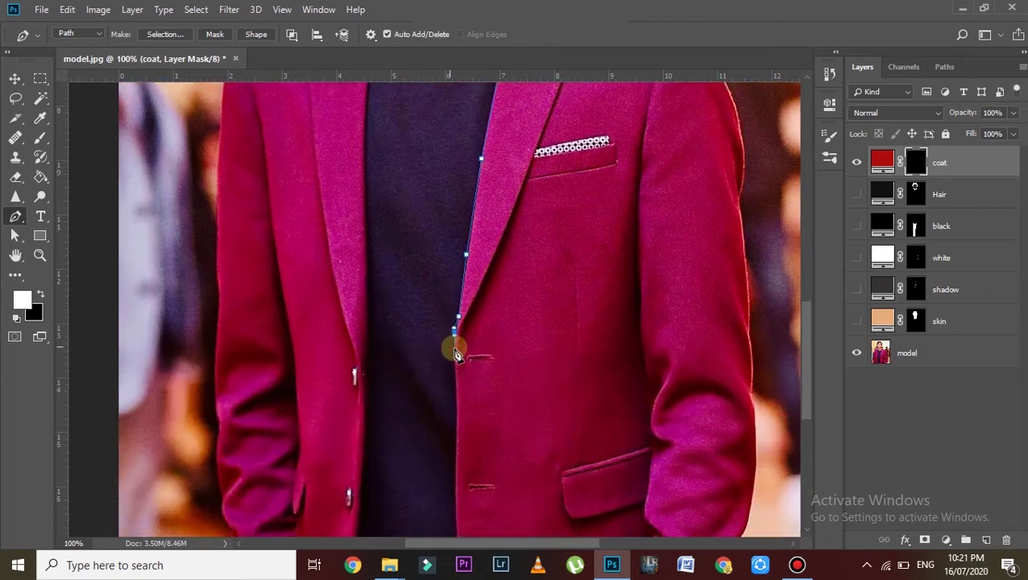
pyautogui.click(455, 348)
pyautogui.click(455, 392)
pyautogui.click(455, 496)
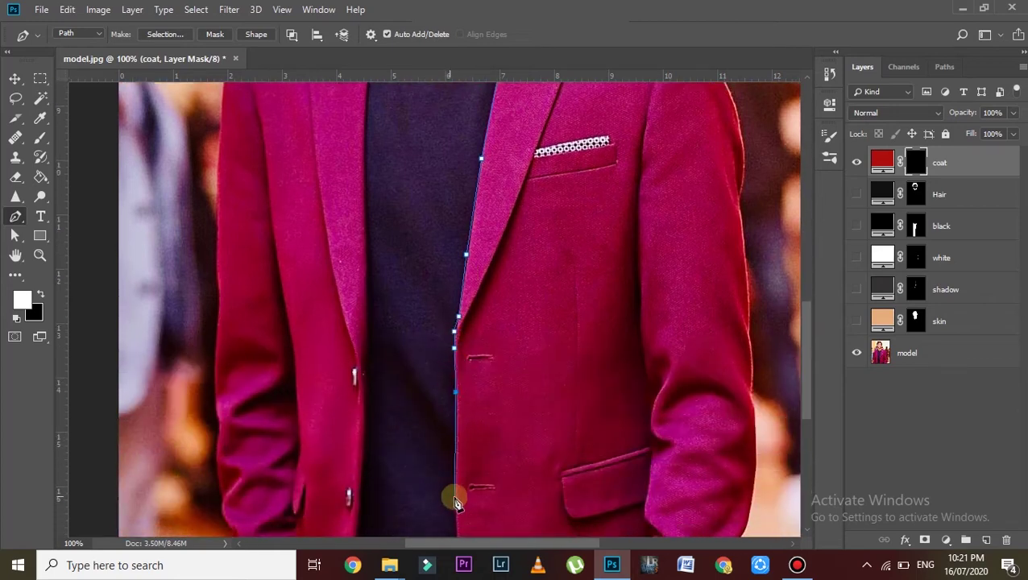
pyautogui.scroll(-2, 454, 499)
pyautogui.scroll(-1, 454, 503)
pyautogui.click(457, 443)
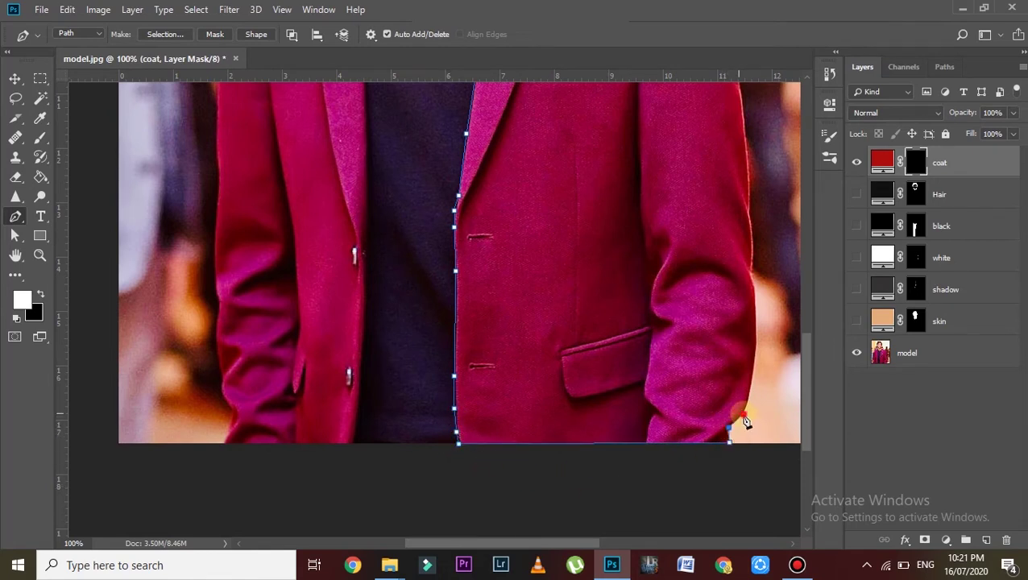
# - Continue the outline up the coat's right edge and shoulder, closing it at the collar
pyautogui.click(755, 375)
pyautogui.click(756, 336)
pyautogui.click(755, 287)
pyautogui.click(755, 266)
pyautogui.click(752, 233)
pyautogui.click(750, 208)
pyautogui.click(749, 158)
pyautogui.scroll(3, 749, 171)
pyautogui.click(742, 208)
pyautogui.click(742, 181)
pyautogui.scroll(2, 747, 193)
pyautogui.click(744, 232)
pyautogui.click(740, 206)
pyautogui.click(728, 172)
pyautogui.scroll(2, 725, 169)
pyautogui.click(697, 200)
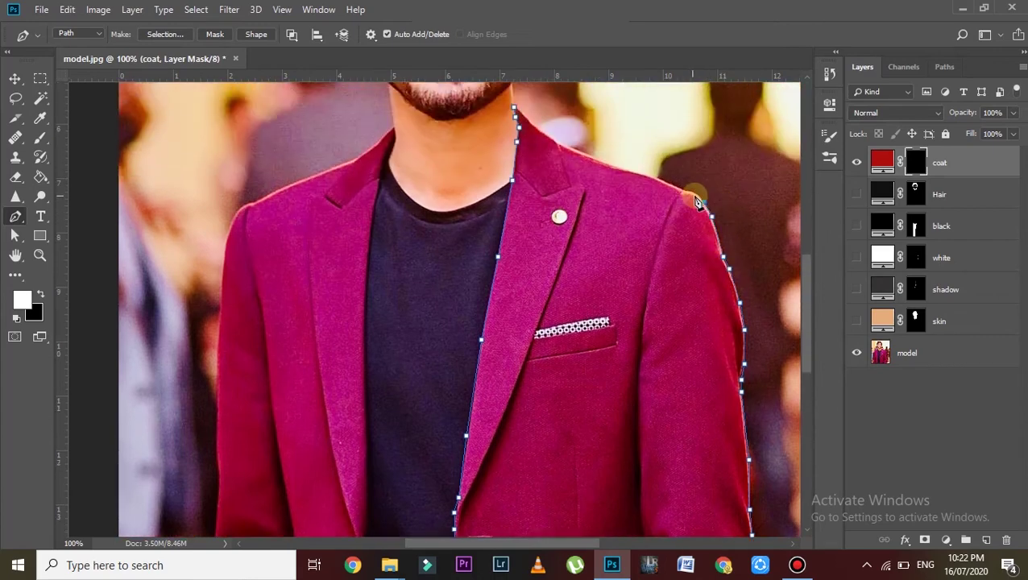
pyautogui.click(685, 191)
pyautogui.click(523, 112)
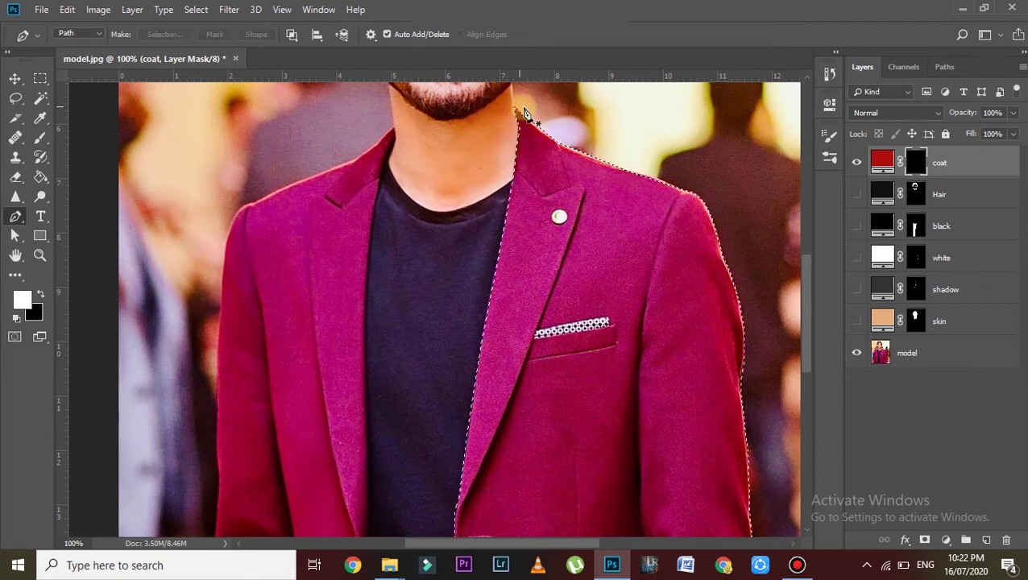
# - Fill the right coat panel with red and start outlining the left collar and shoulder
pyautogui.hotkey('alt', 'BackSpace')
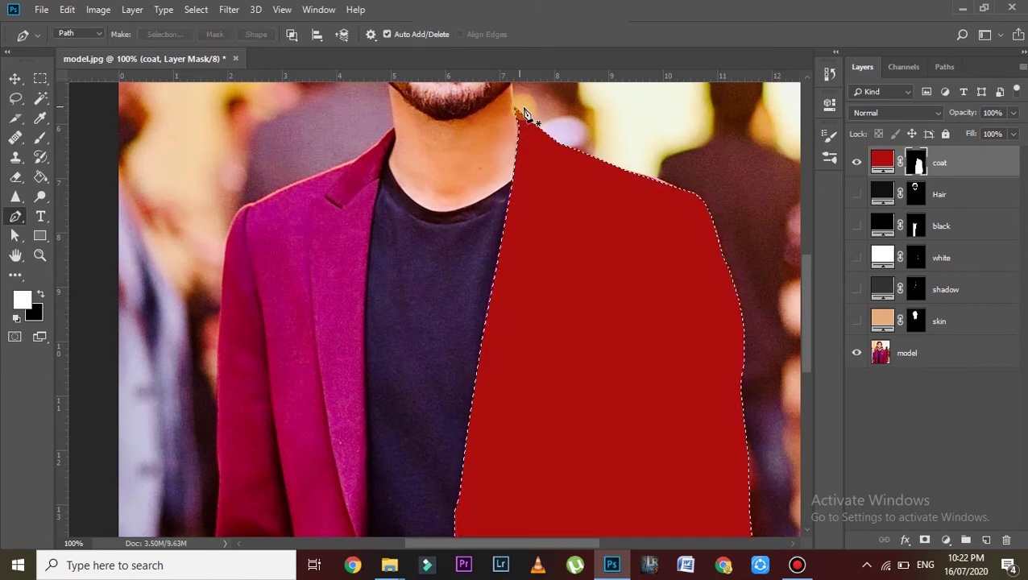
pyautogui.scroll(-1, 524, 112)
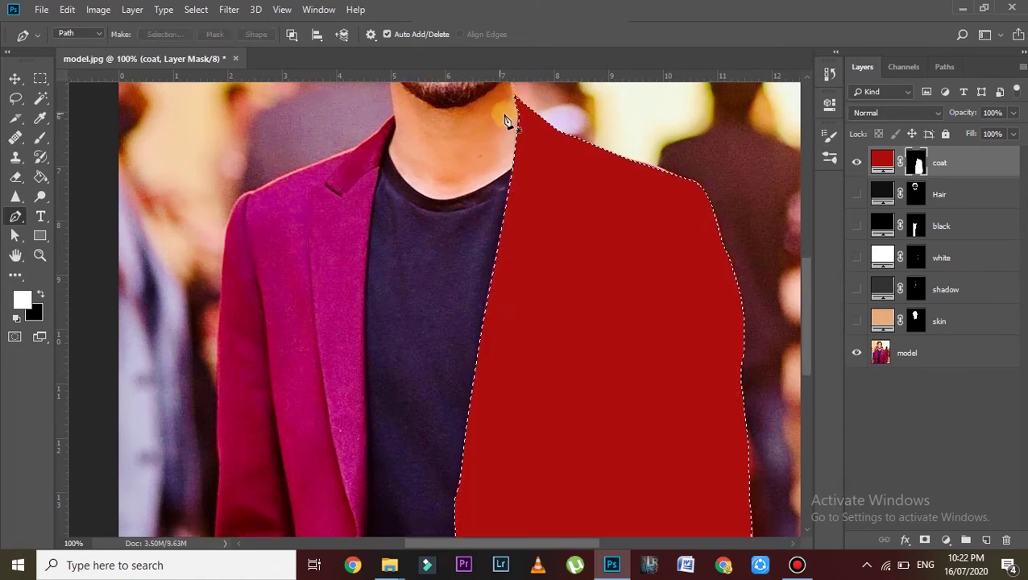
pyautogui.click(393, 119)
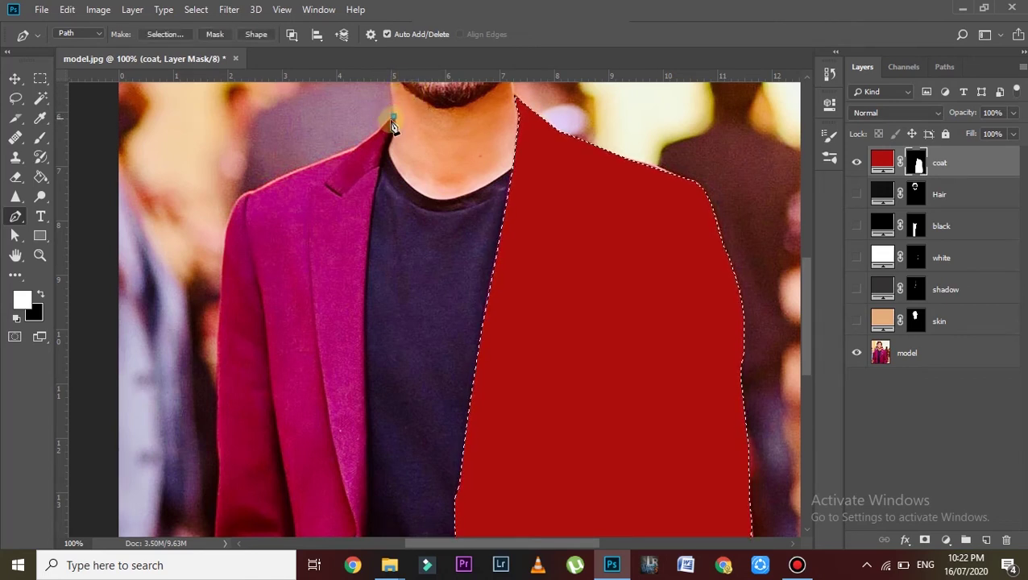
pyautogui.click(386, 122)
pyautogui.click(379, 128)
pyautogui.click(373, 134)
pyautogui.click(367, 139)
pyautogui.click(360, 145)
pyautogui.click(352, 149)
pyautogui.click(327, 158)
pyautogui.click(287, 174)
pyautogui.click(261, 186)
pyautogui.click(249, 192)
pyautogui.click(243, 194)
pyautogui.click(236, 199)
pyautogui.click(229, 215)
pyautogui.click(224, 239)
# - Extend the left panel outline down the coat's left edge and across its bottom
pyautogui.scroll(-5, 224, 274)
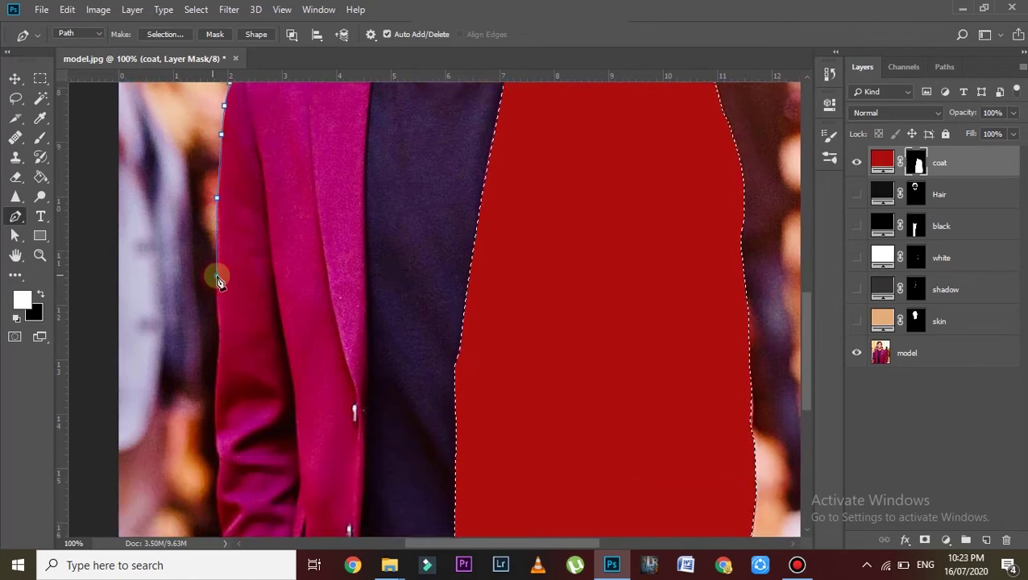
pyautogui.click(215, 199)
pyautogui.click(218, 233)
pyautogui.click(219, 255)
pyautogui.click(216, 289)
pyautogui.scroll(-1, 216, 307)
pyautogui.scroll(-2, 216, 312)
pyautogui.click(214, 246)
pyautogui.click(217, 266)
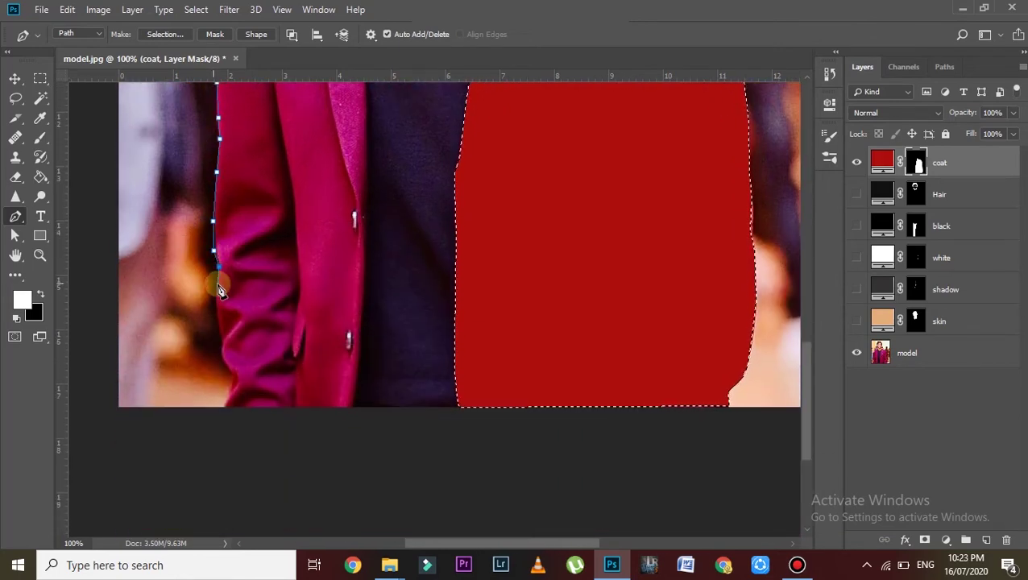
pyautogui.scroll(-1, 220, 278)
pyautogui.click(218, 274)
pyautogui.click(223, 321)
pyautogui.click(223, 330)
pyautogui.click(228, 349)
pyautogui.click(224, 381)
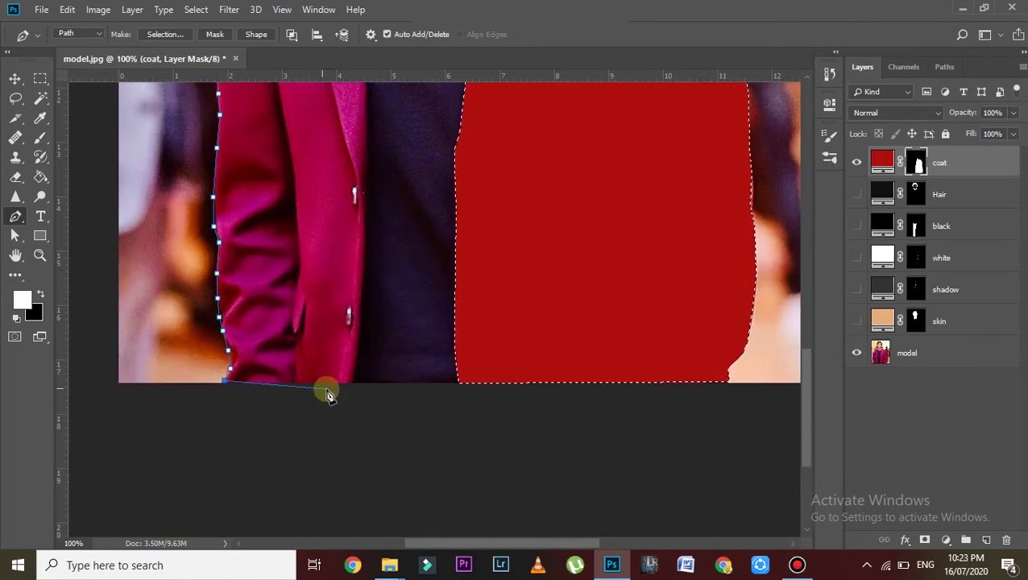
pyautogui.click(353, 383)
# - Trace up the left lapel edge and close the outline at the collar top
pyautogui.click(365, 239)
pyautogui.click(368, 178)
pyautogui.scroll(4, 368, 176)
pyautogui.click(367, 189)
pyautogui.scroll(1, 367, 193)
pyautogui.scroll(3, 364, 185)
pyautogui.click(367, 178)
pyautogui.scroll(1, 367, 128)
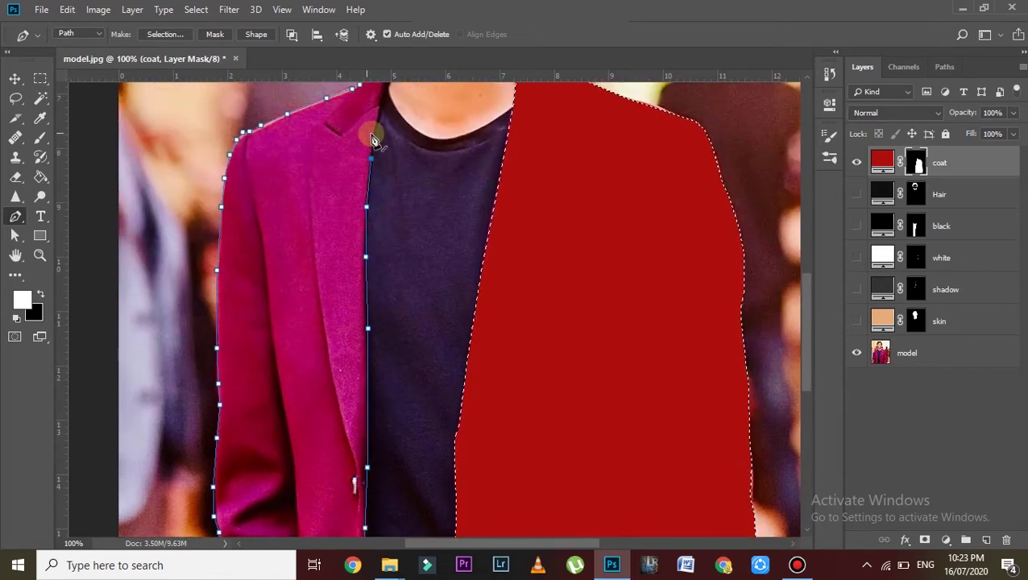
pyautogui.scroll(1, 370, 137)
pyautogui.click(380, 149)
pyautogui.click(393, 106)
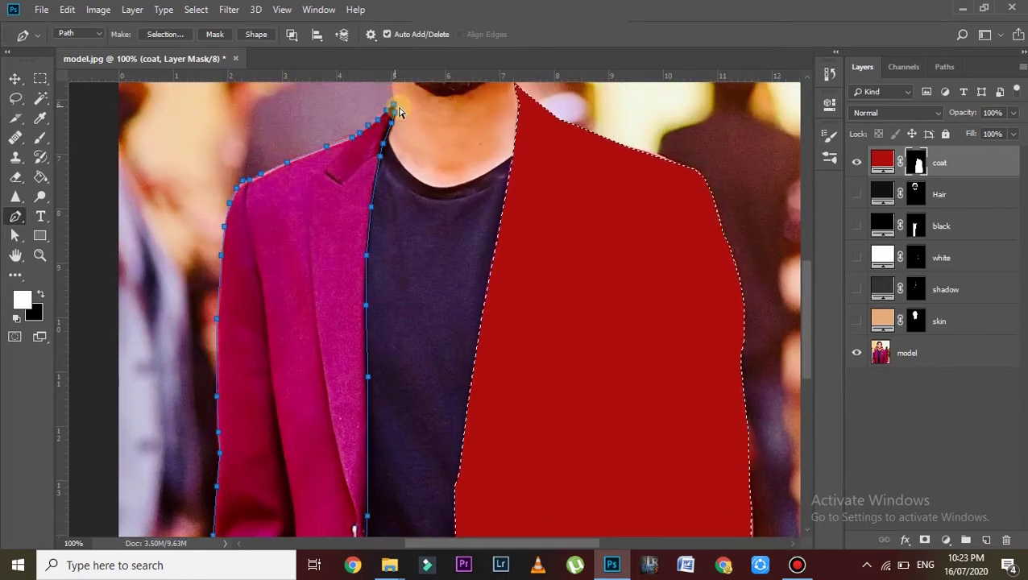
# - Load the left panel outline as a selection, fill it red, deselect, and show the fill layer menu
pyautogui.hotkey('ctrl', 'Return')
pyautogui.hotkey('alt', 'BackSpace')
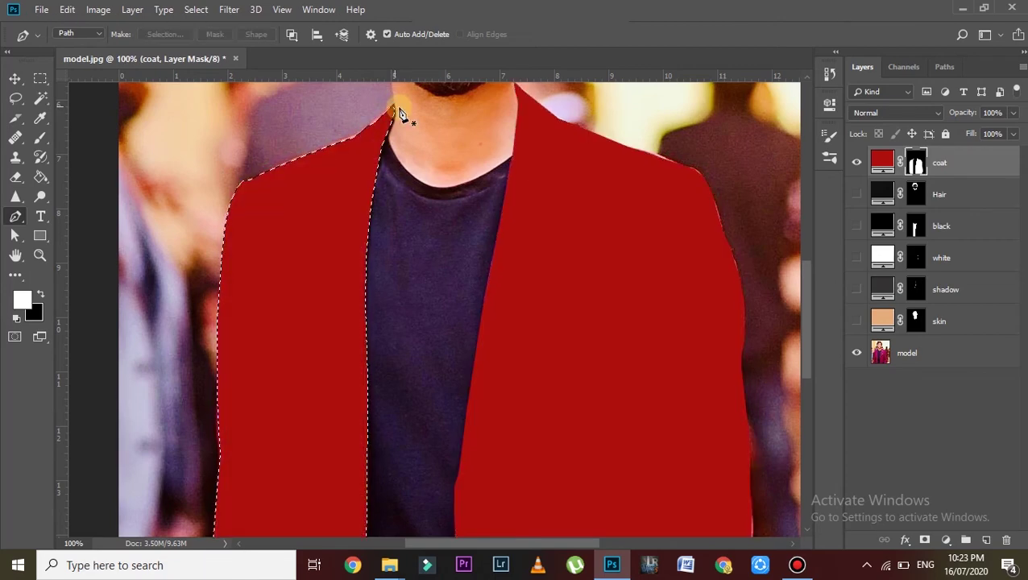
pyautogui.scroll(-2, 368, 182)
pyautogui.scroll(-2, 368, 185)
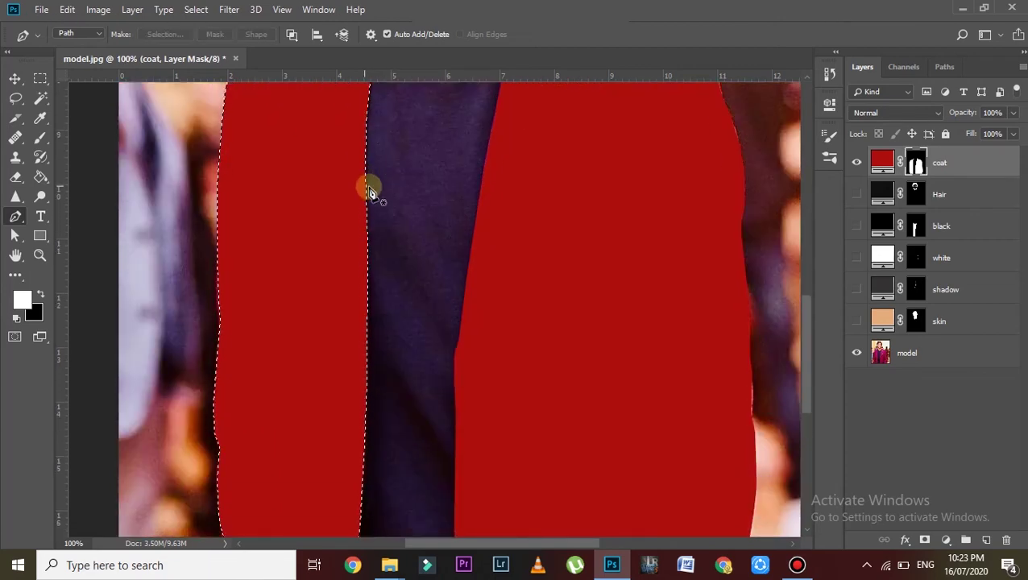
pyautogui.scroll(-1, 368, 188)
pyautogui.scroll(-1, 369, 187)
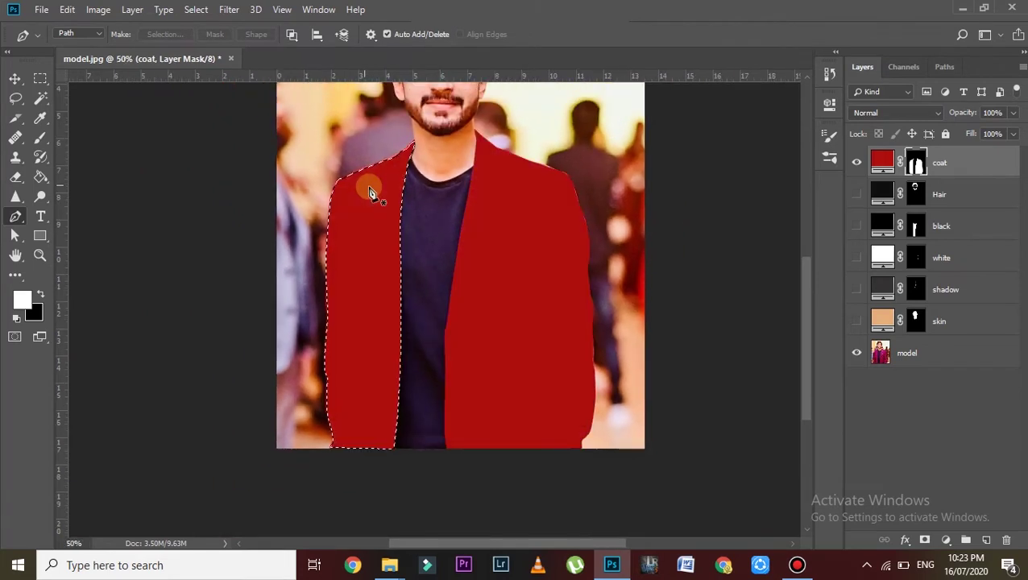
pyautogui.scroll(3, 371, 193)
pyautogui.hotkey('ctrl', 'd')
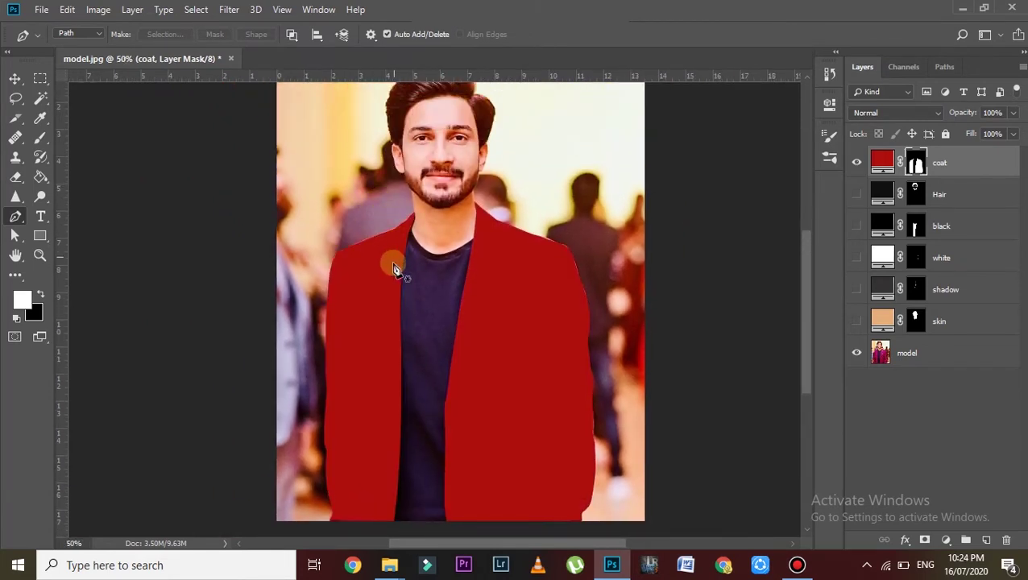
pyautogui.click(946, 540)
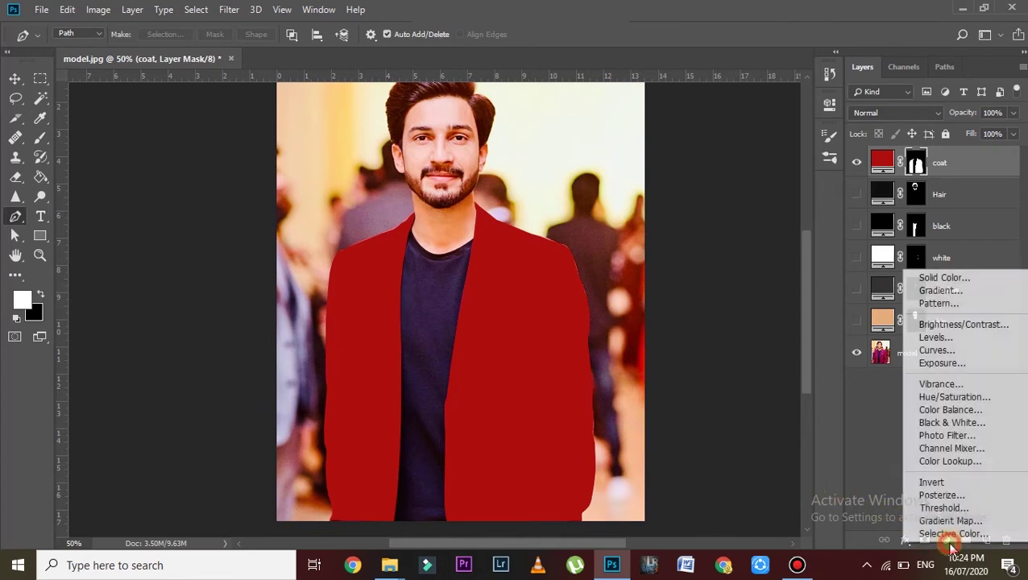
# - Add a #4a0202 Solid Color layer named coat lines and invert its mask to black
pyautogui.click(959, 278)
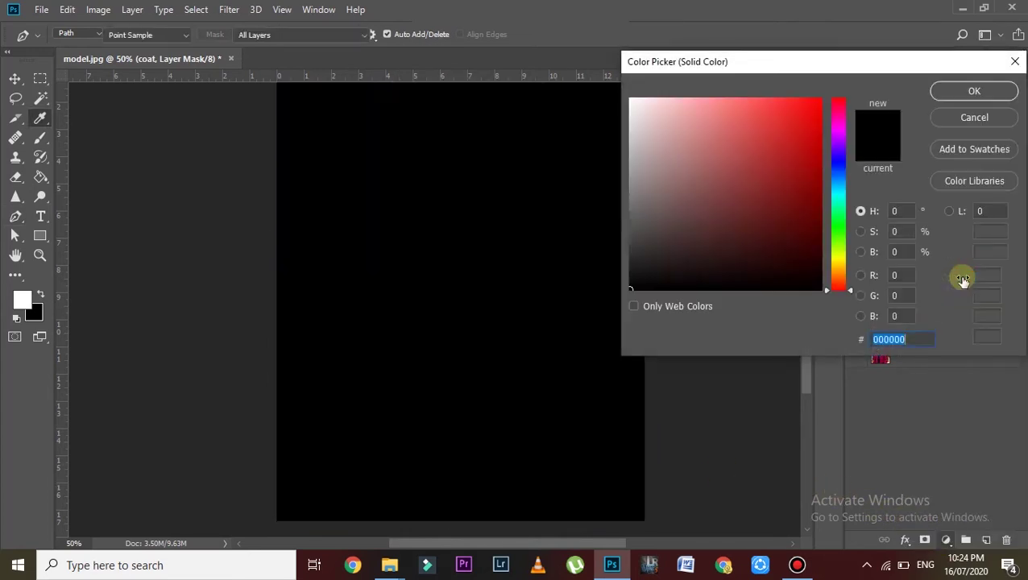
pyautogui.click(732, 241)
pyautogui.moveTo(732, 241); pyautogui.dragTo(817, 236)
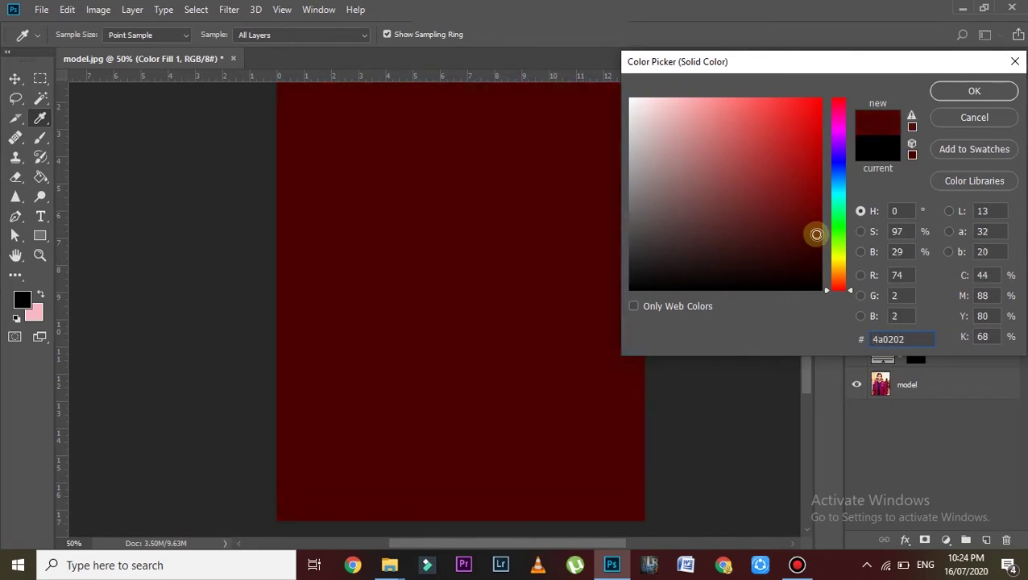
pyautogui.click(975, 91)
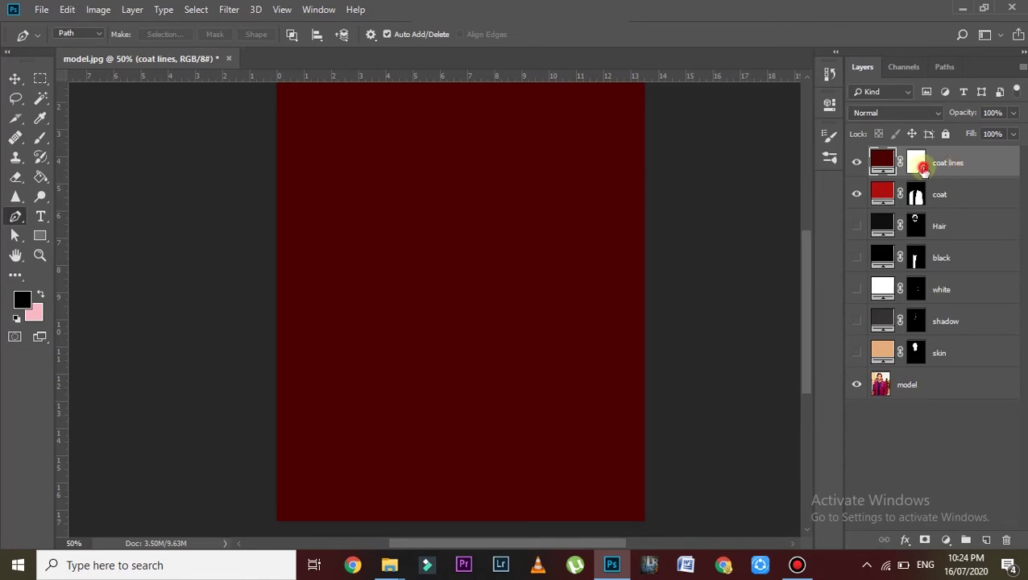
pyautogui.click(919, 166)
pyautogui.hotkey('ctrl', 'i')
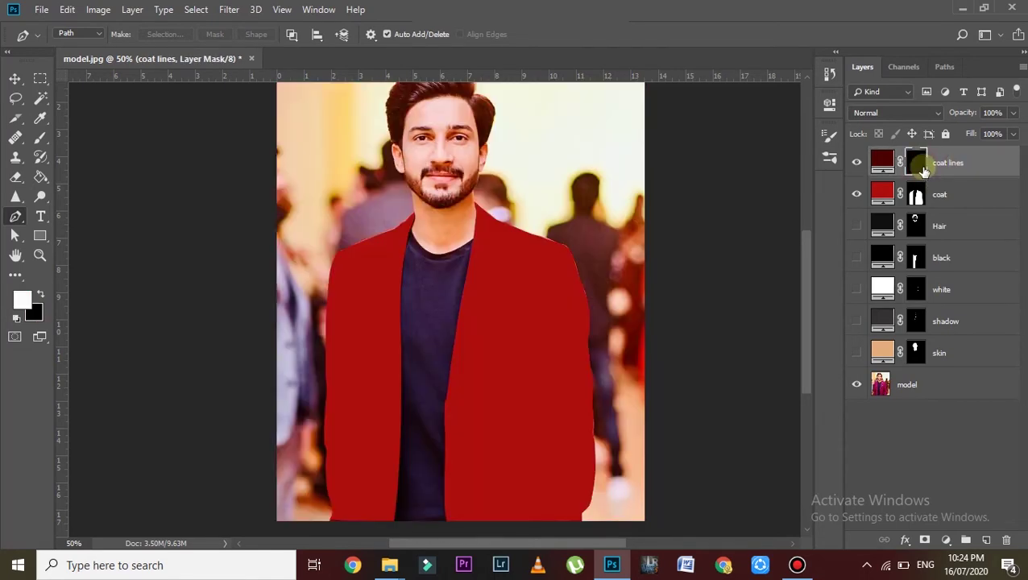
# - Hide the red coat layer and paint a dark red line along the right lapel notch
pyautogui.click(857, 194)
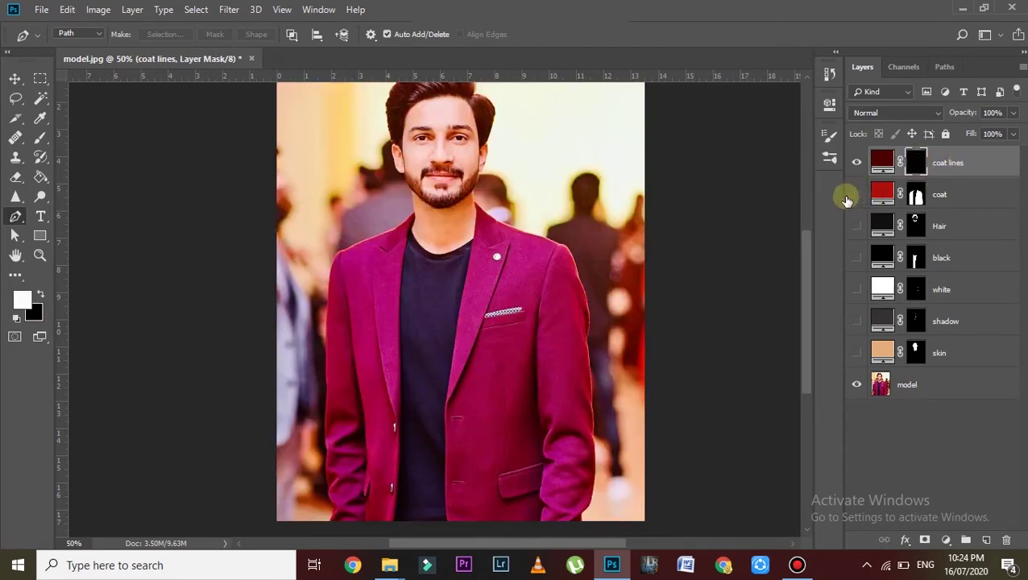
pyautogui.click(496, 255)
pyautogui.scroll(1, 495, 255)
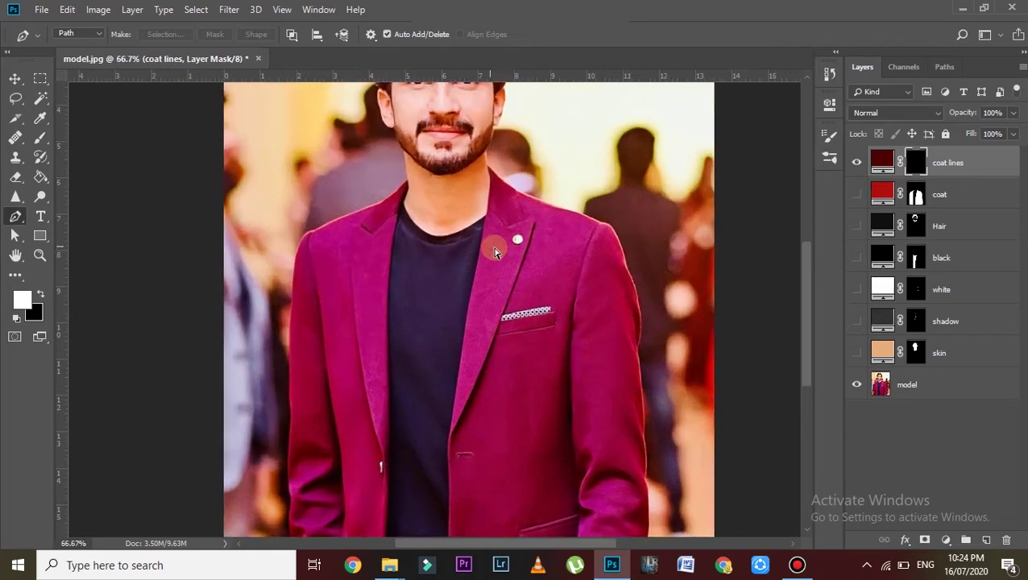
pyautogui.scroll(1, 496, 255)
pyautogui.scroll(1, 496, 255)
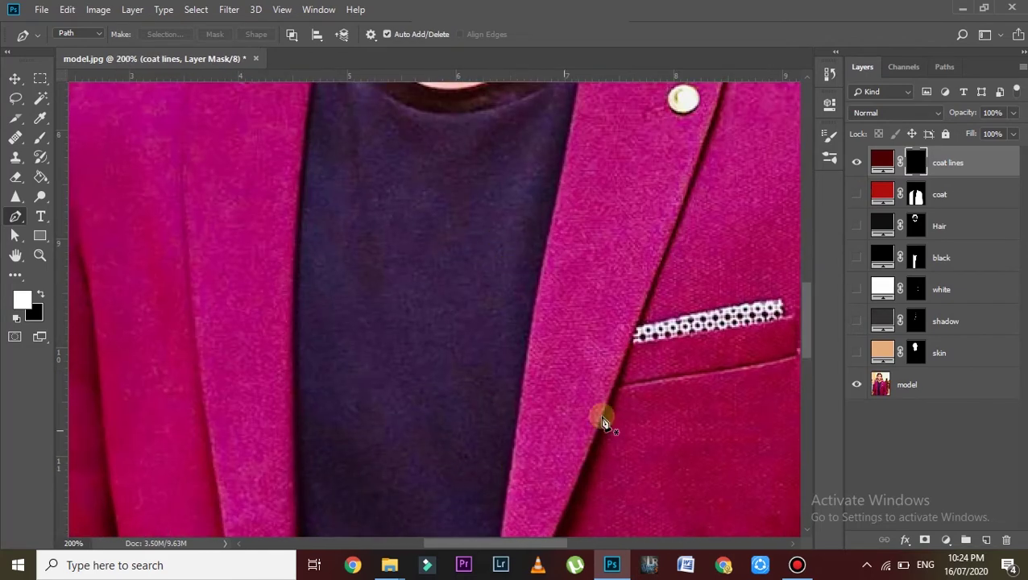
pyautogui.scroll(1, 755, 310)
pyautogui.scroll(3, 757, 315)
pyautogui.scroll(1, 757, 314)
pyautogui.click(677, 156)
pyautogui.click(708, 243)
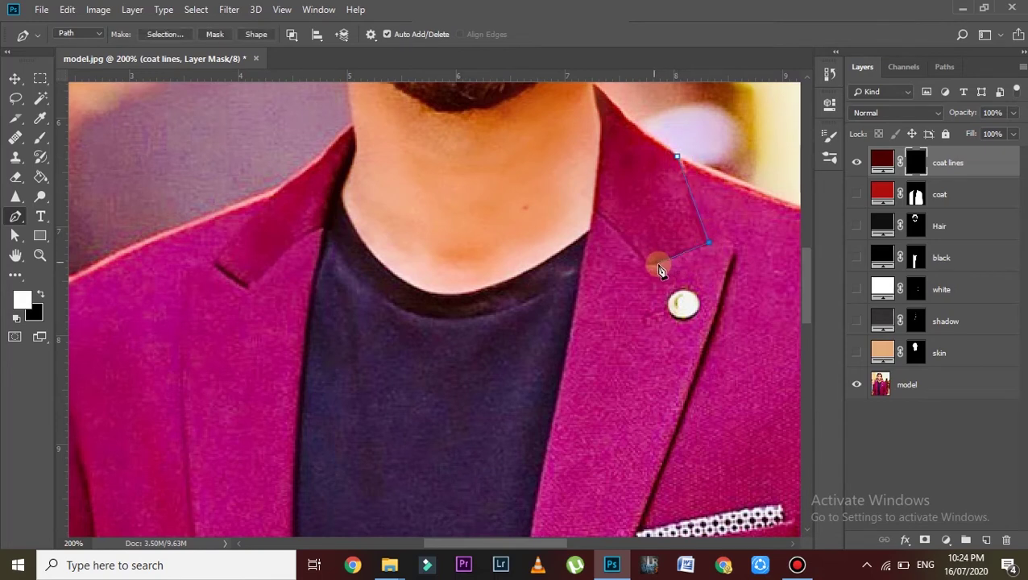
pyautogui.click(653, 265)
pyautogui.click(593, 210)
pyautogui.click(706, 243)
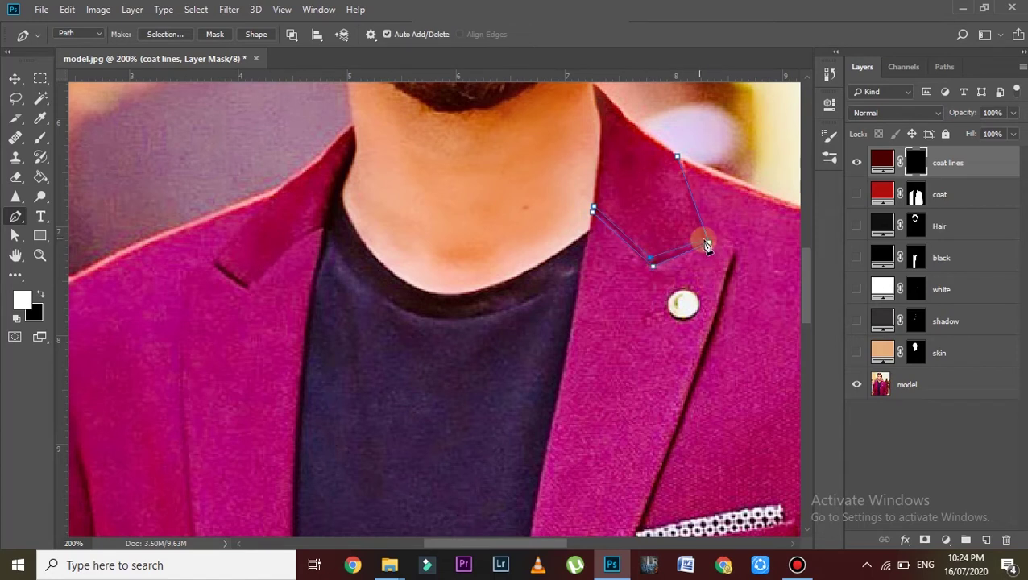
pyautogui.click(655, 267)
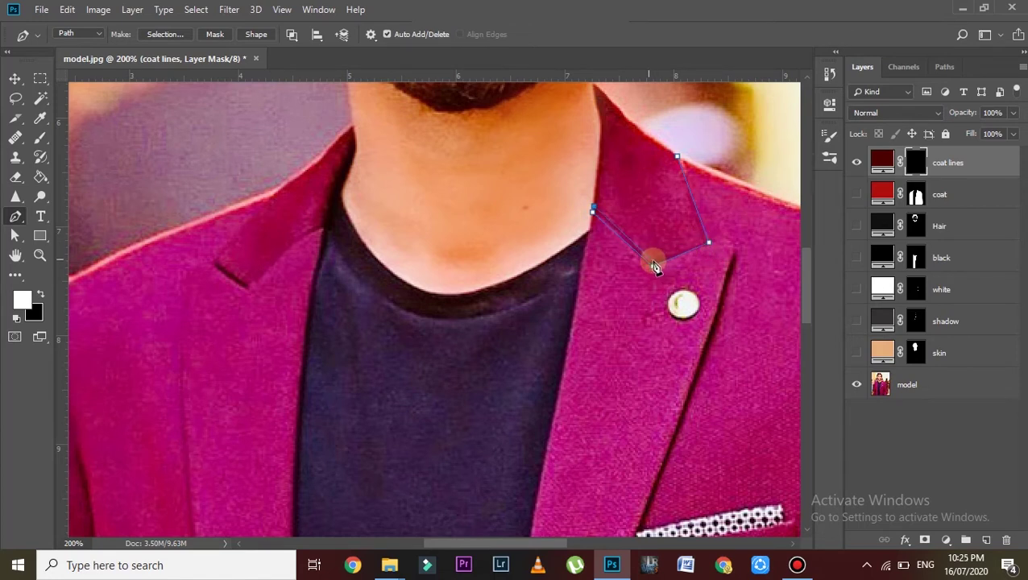
pyautogui.click(703, 245)
pyautogui.click(672, 169)
pyautogui.press('Return')
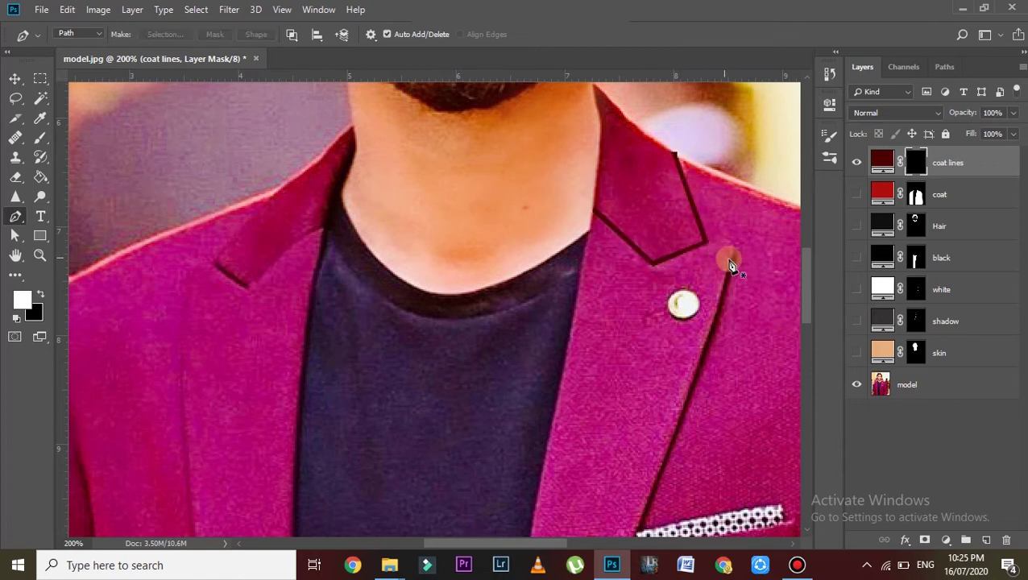
# - Trace the right lapel's front edge to its bottom tip and back, painting it dark red
pyautogui.scroll(-2, 728, 259)
pyautogui.scroll(-1, 725, 257)
pyautogui.click(734, 184)
pyautogui.click(681, 361)
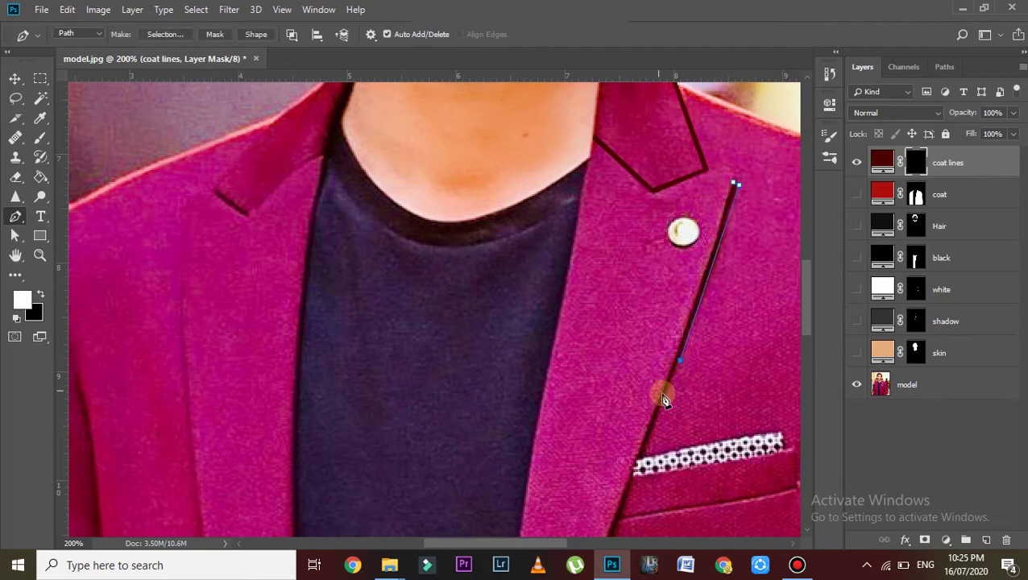
pyautogui.scroll(-5, 665, 395)
pyautogui.click(629, 294)
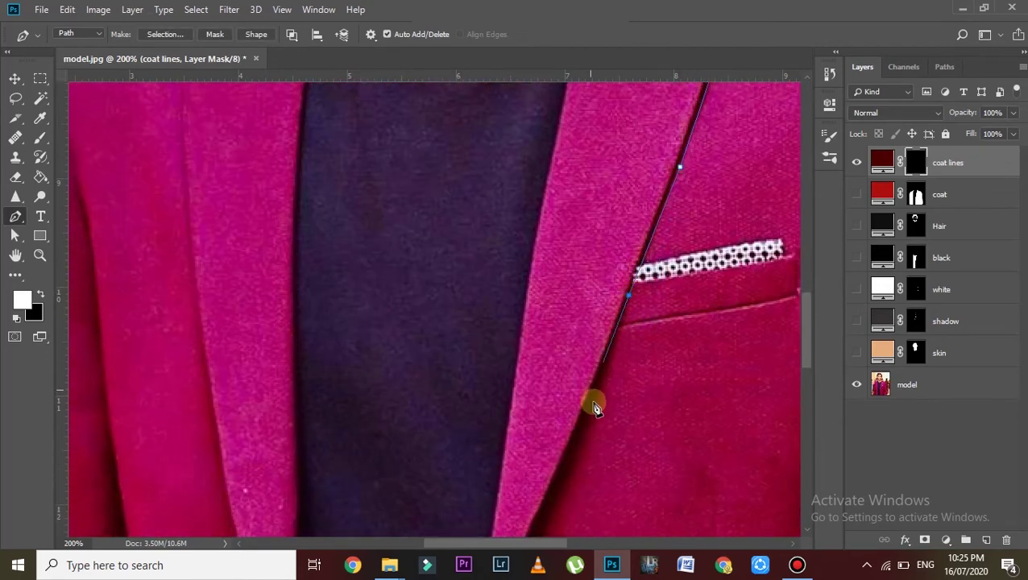
pyautogui.click(616, 336)
pyautogui.click(584, 439)
pyautogui.scroll(-2, 583, 439)
pyautogui.scroll(-3, 564, 423)
pyautogui.click(570, 306)
pyautogui.click(540, 394)
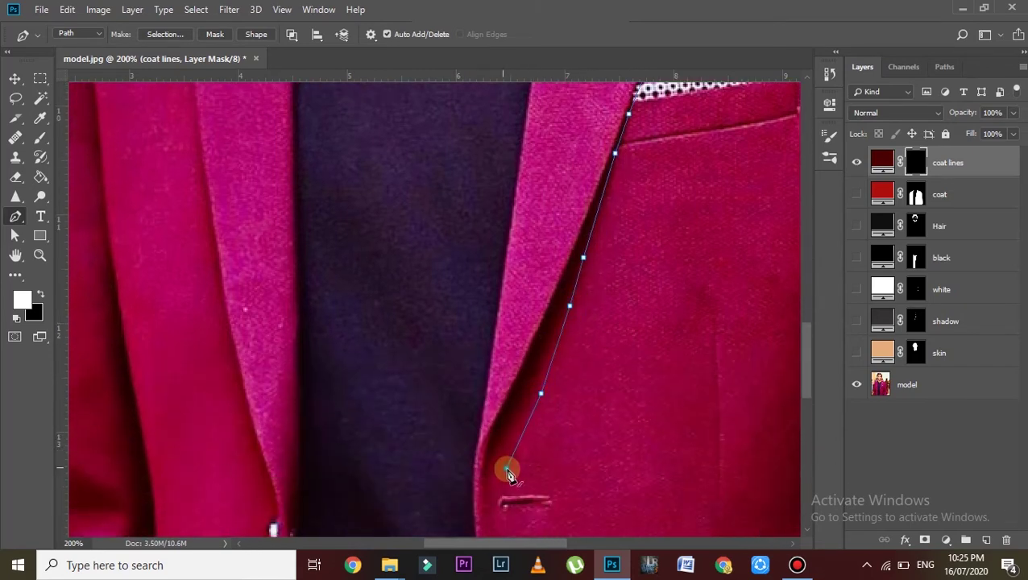
pyautogui.click(500, 483)
pyautogui.click(481, 480)
pyautogui.click(482, 466)
pyautogui.click(487, 441)
pyautogui.click(491, 427)
pyautogui.click(552, 294)
pyautogui.click(606, 193)
pyautogui.scroll(1, 606, 169)
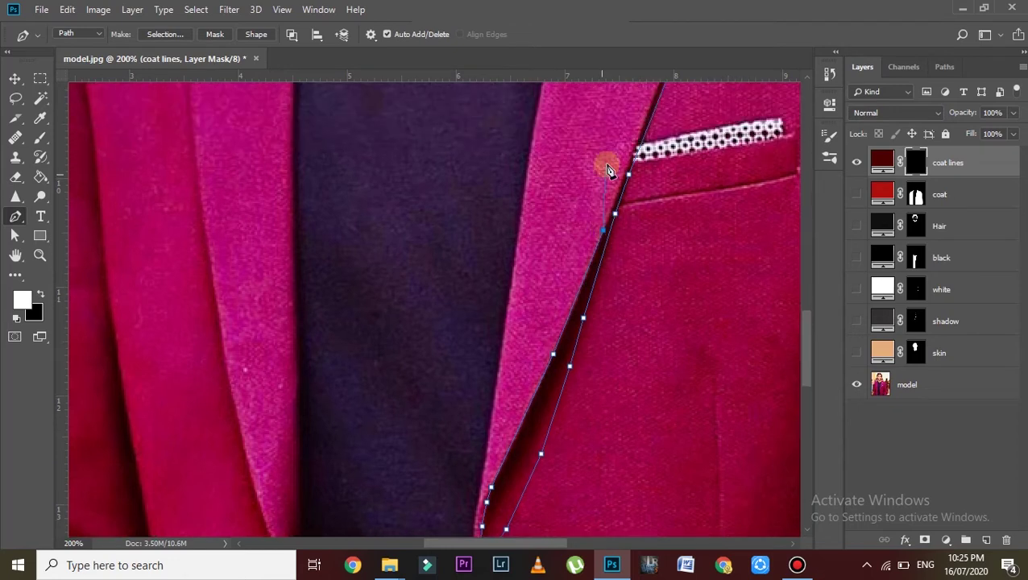
pyautogui.scroll(3, 636, 153)
pyautogui.scroll(1, 681, 140)
pyautogui.scroll(2, 710, 137)
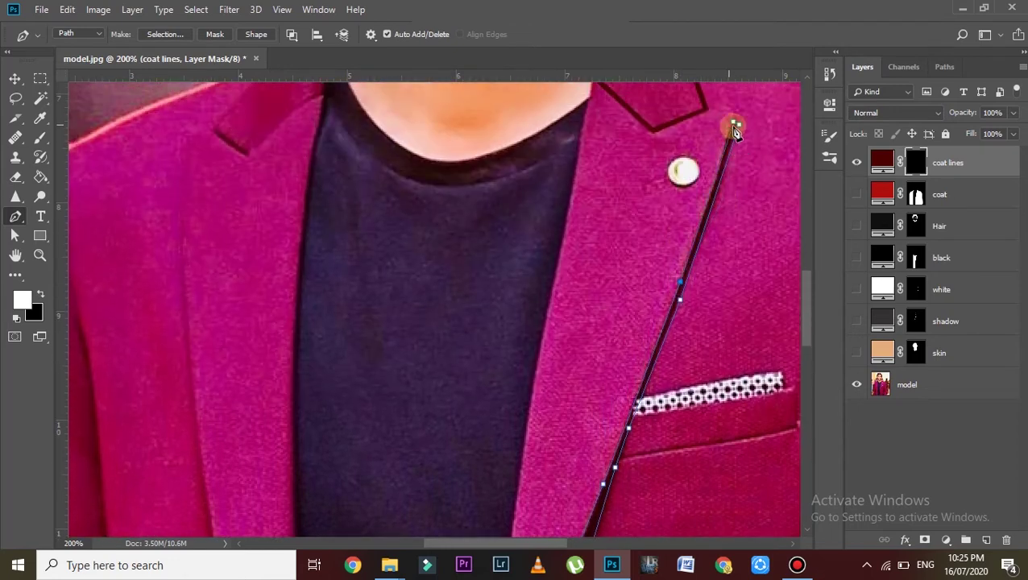
pyautogui.hotkey('ctrl', 'Return')
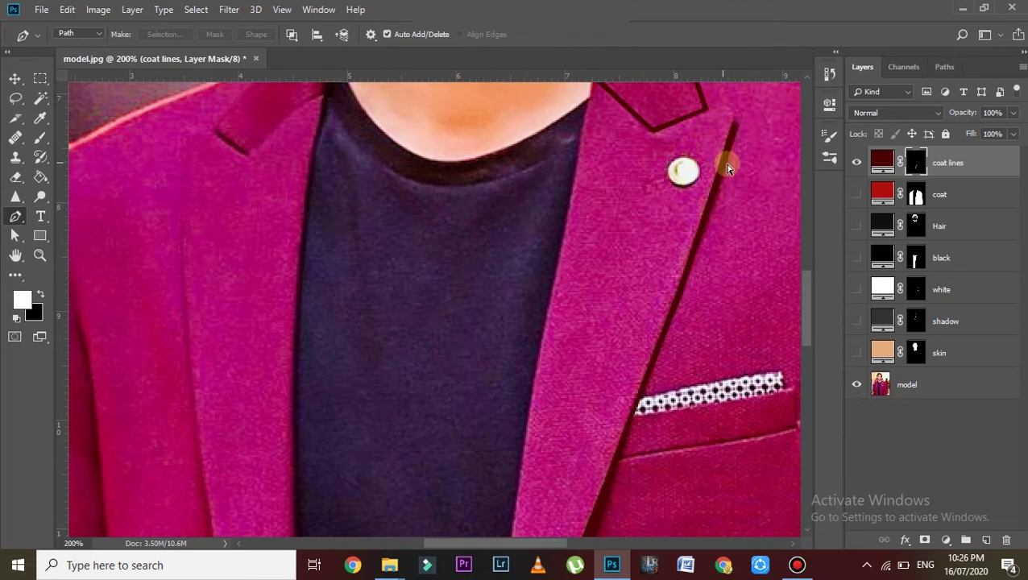
# - Trace the chest pocket flap, subtract its inner edge, and fill the border dark red
pyautogui.moveTo(562, 543); pyautogui.dragTo(576, 543)
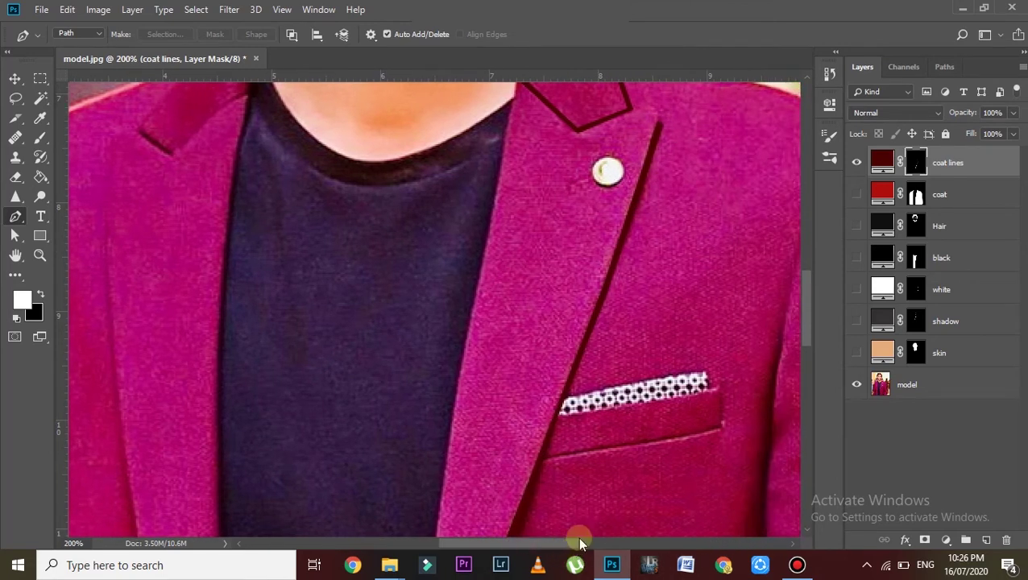
pyautogui.click(543, 463)
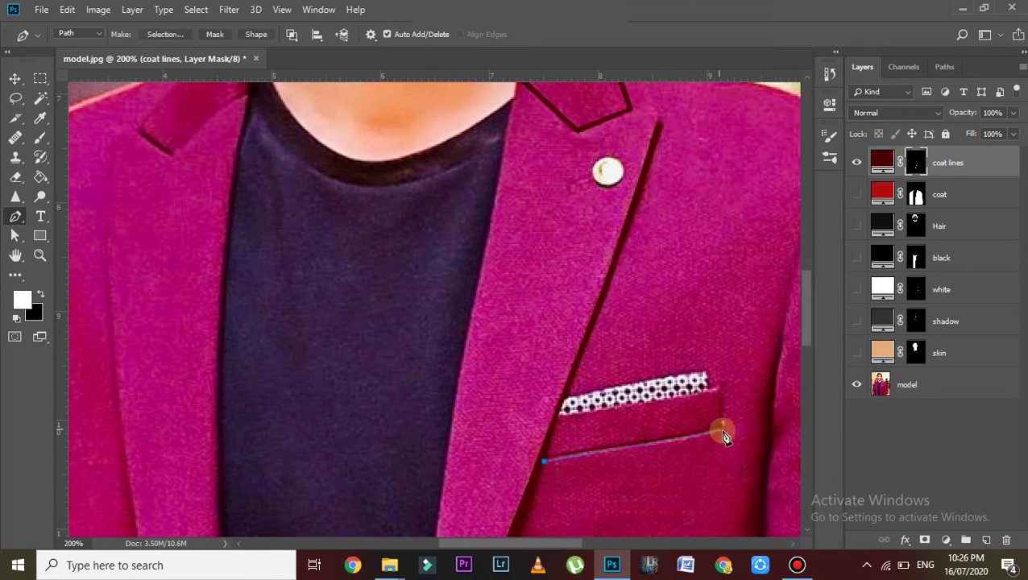
pyautogui.click(725, 431)
pyautogui.click(725, 385)
pyautogui.click(544, 461)
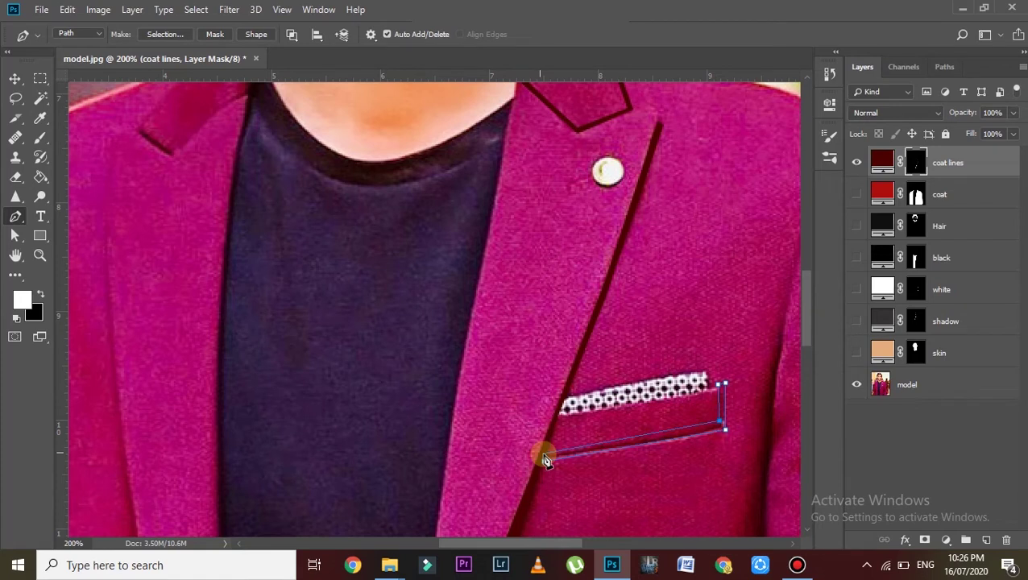
pyautogui.hotkey('ctrl', 'Return')
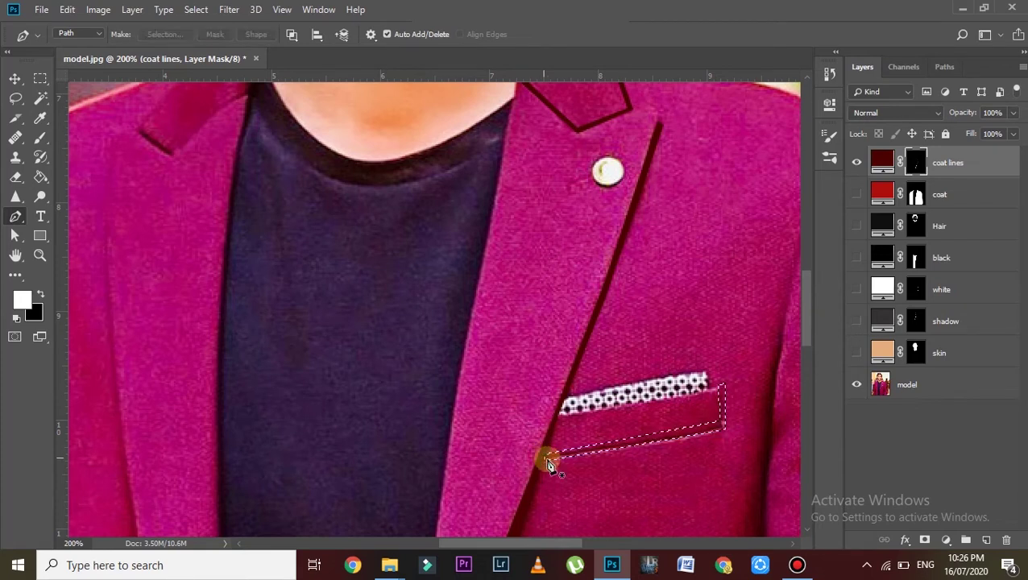
pyautogui.click(719, 392)
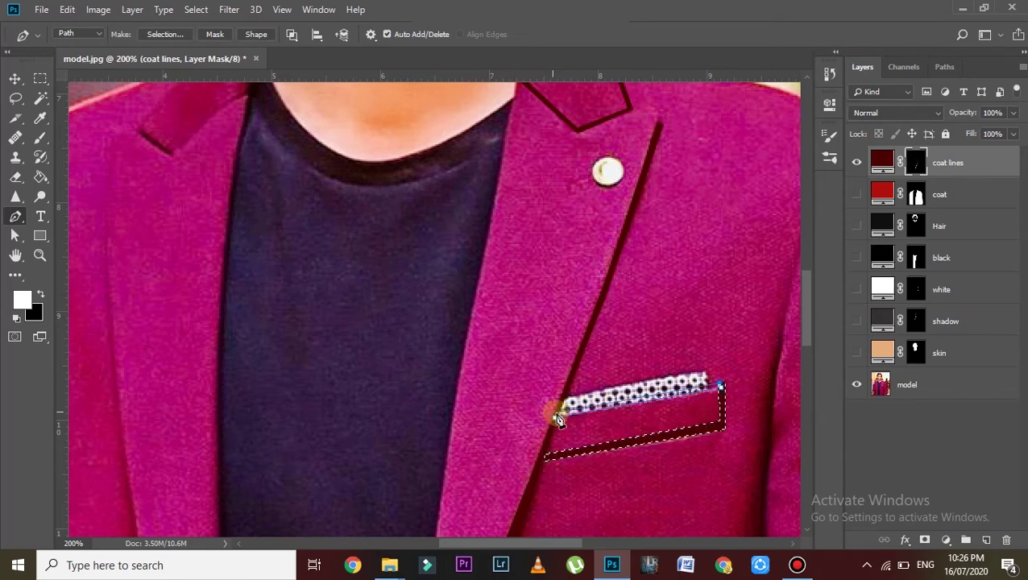
pyautogui.hotkey('ctrl', 'Return')
pyautogui.hotkey('alt', 'BackSpace')
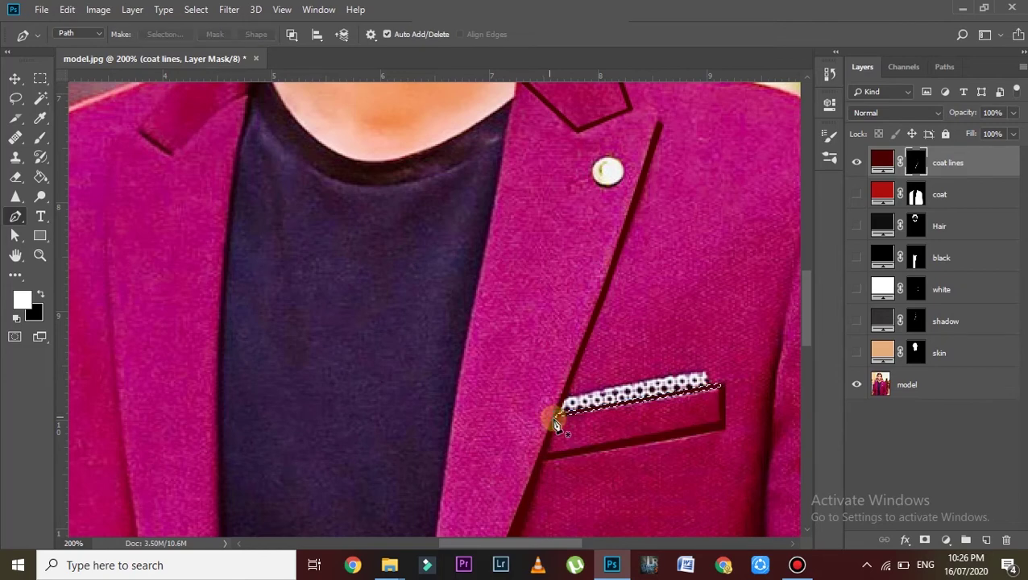
pyautogui.scroll(-2, 564, 452)
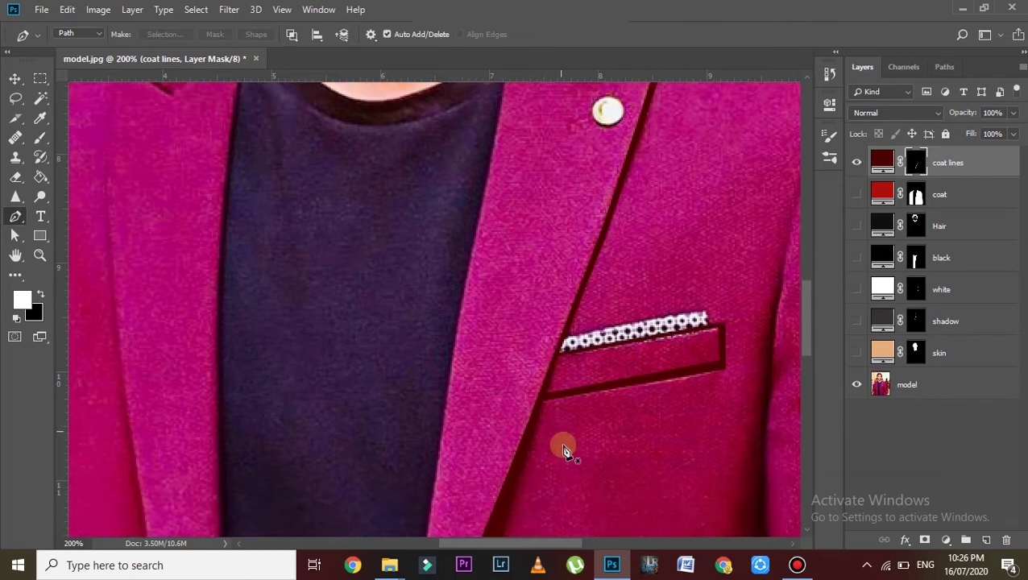
# - Trace a path around the left lapel notch
pyautogui.scroll(-2, 645, 386)
pyautogui.scroll(-2, 739, 349)
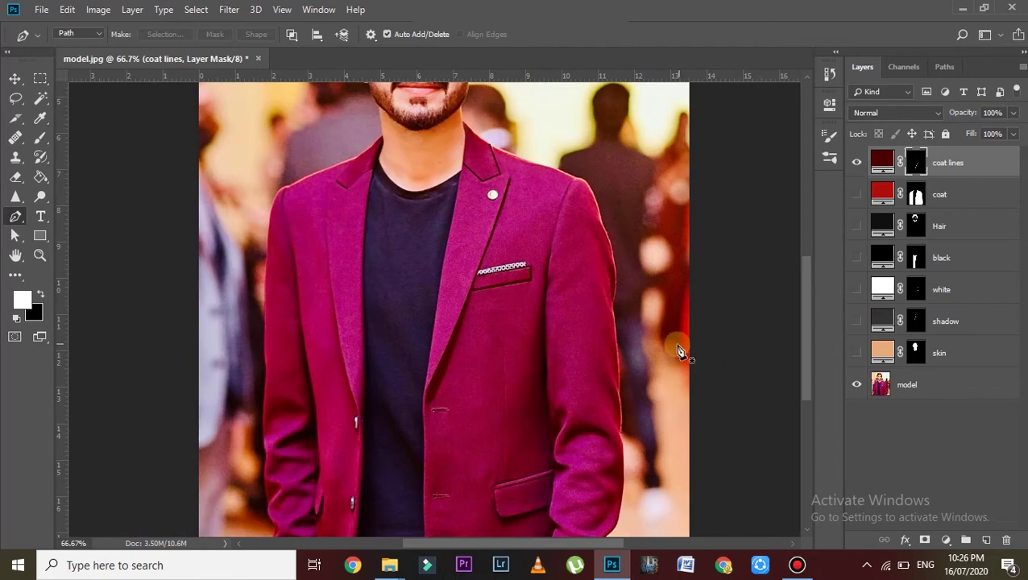
pyautogui.scroll(1, 340, 161)
pyautogui.scroll(1, 339, 169)
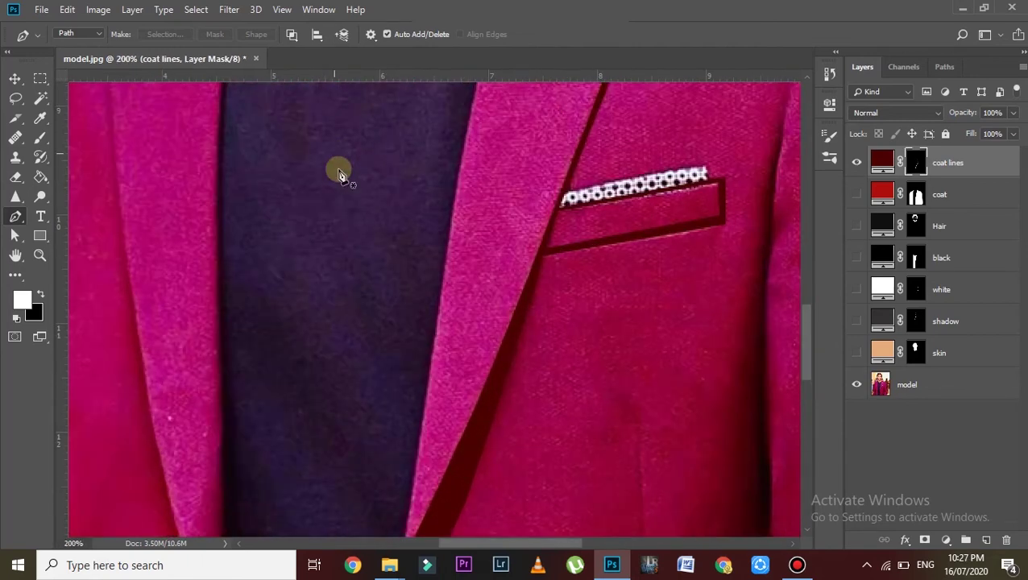
pyautogui.scroll(1, 338, 172)
pyautogui.scroll(3, 266, 202)
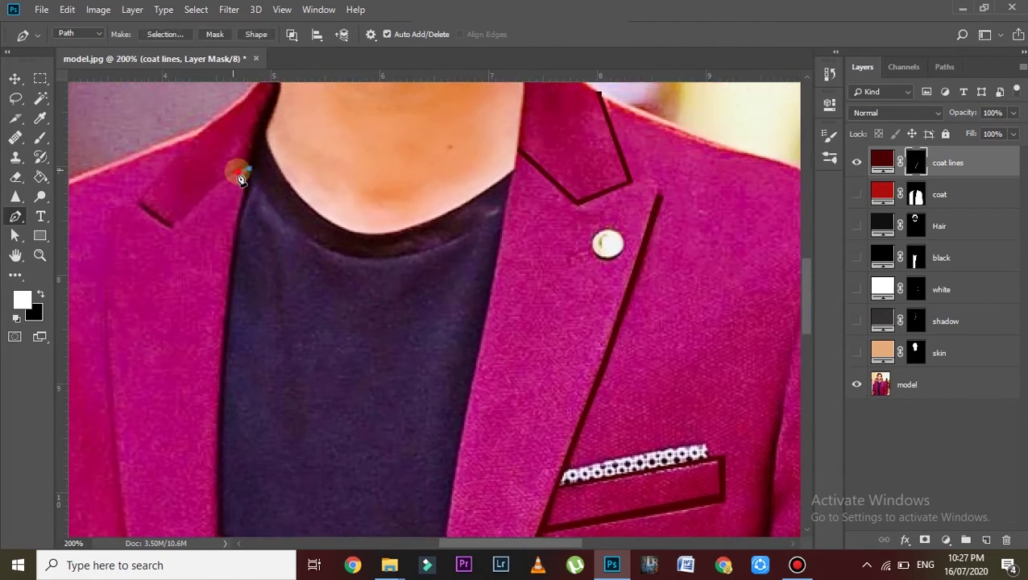
pyautogui.click(237, 172)
pyautogui.click(220, 182)
pyautogui.click(201, 200)
pyautogui.click(174, 229)
pyautogui.moveTo(129, 205)
pyautogui.mouseDown()
pyautogui.moveTo(169, 226)
pyautogui.moveTo(137, 198)
pyautogui.mouseUp()
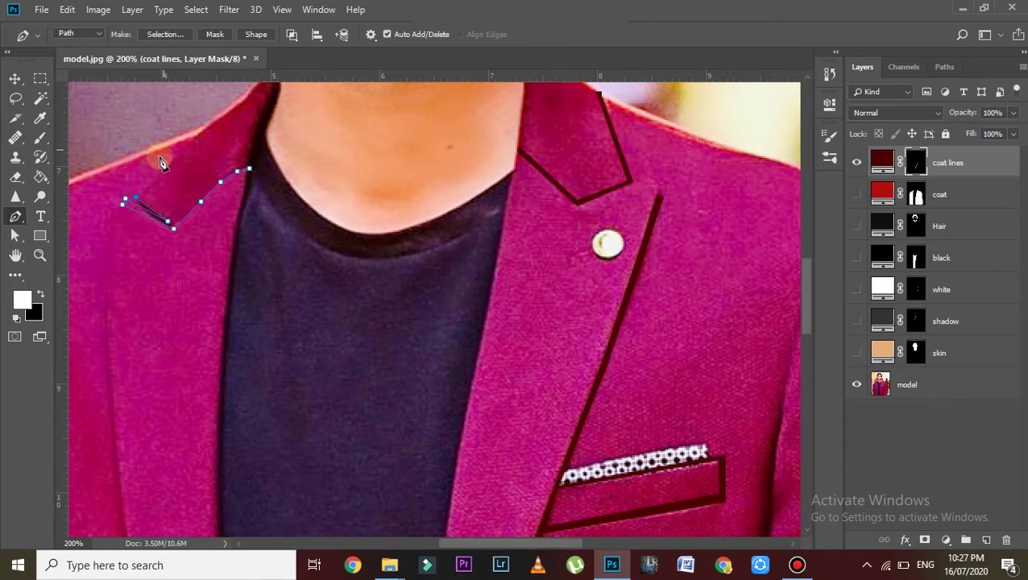
pyautogui.click(134, 200)
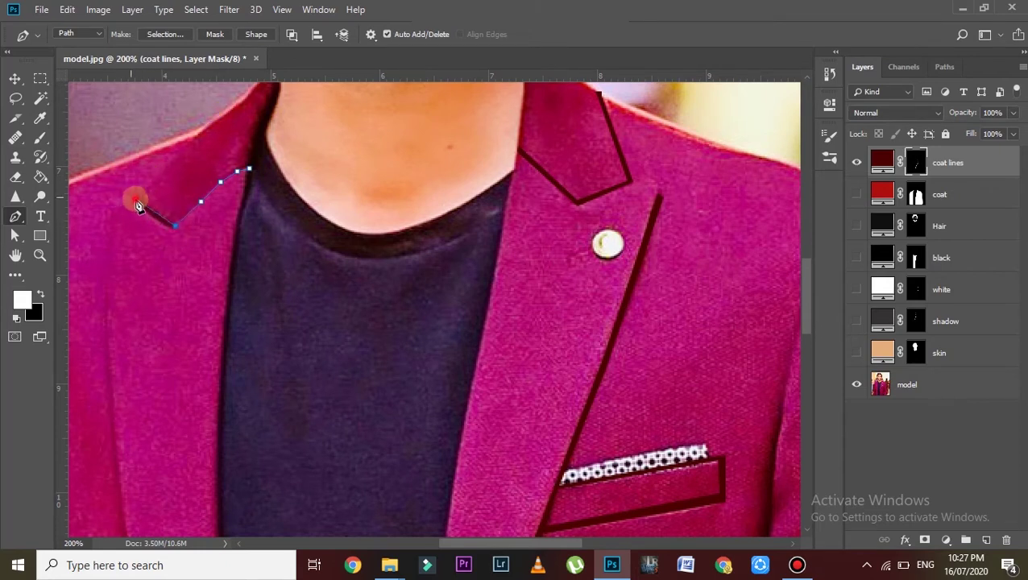
pyautogui.click(231, 173)
pyautogui.click(249, 170)
# - Outline the left lapel edge down to its bottom and back up
pyautogui.scroll(-3, 108, 287)
pyautogui.click(108, 282)
pyautogui.click(108, 248)
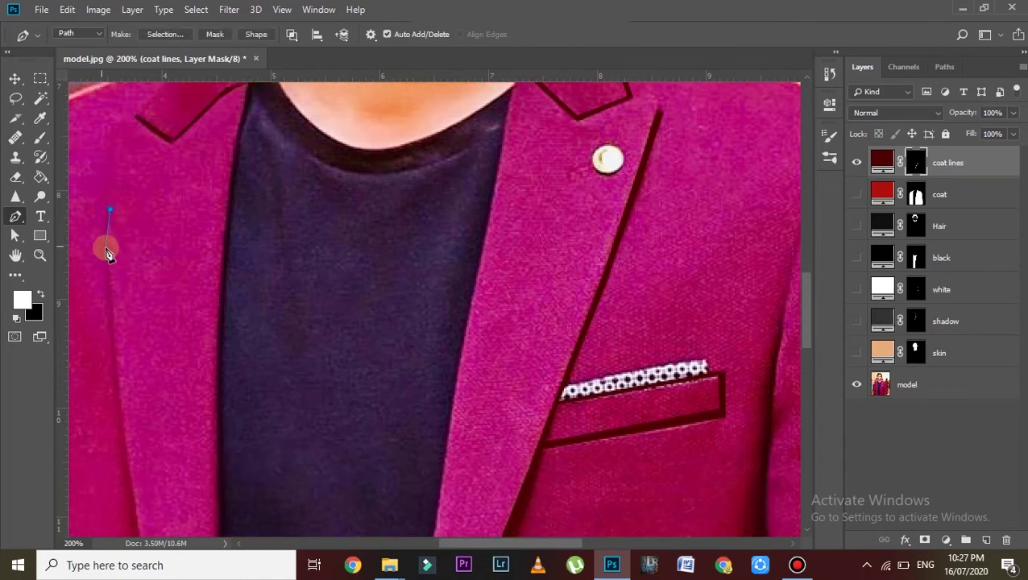
pyautogui.click(108, 274)
pyautogui.scroll(-3, 112, 348)
pyautogui.click(138, 355)
pyautogui.scroll(-2, 137, 356)
pyautogui.click(161, 378)
pyautogui.scroll(-3, 160, 379)
pyautogui.click(208, 423)
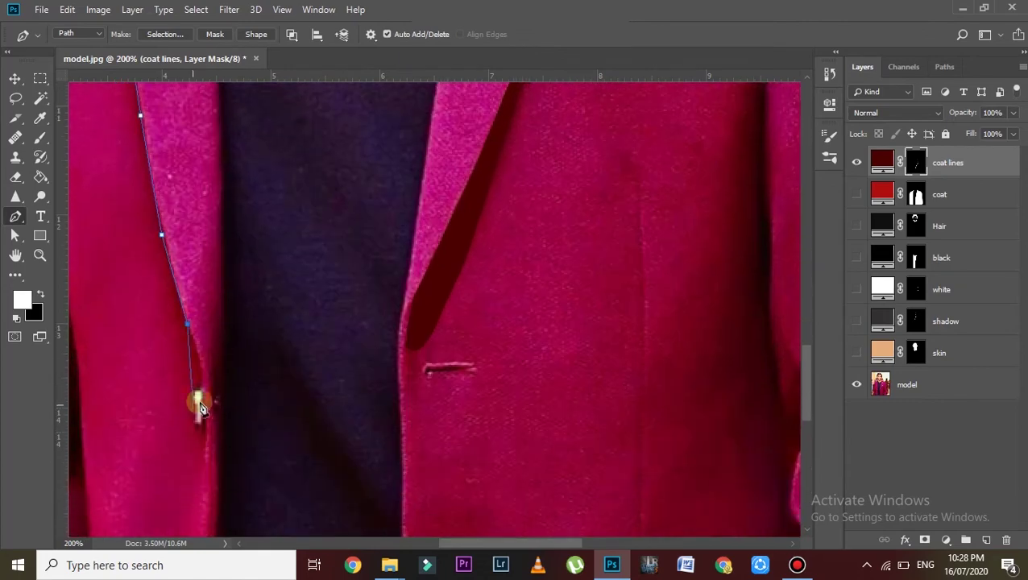
pyautogui.scroll(-1, 208, 458)
pyautogui.click(206, 425)
pyautogui.click(195, 402)
pyautogui.click(186, 388)
pyautogui.click(178, 340)
pyautogui.click(163, 286)
# - Convert the lapel outline to a selection, fill it into the coat lines mask, and deselect
pyautogui.scroll(5, 149, 224)
pyautogui.scroll(3, 110, 186)
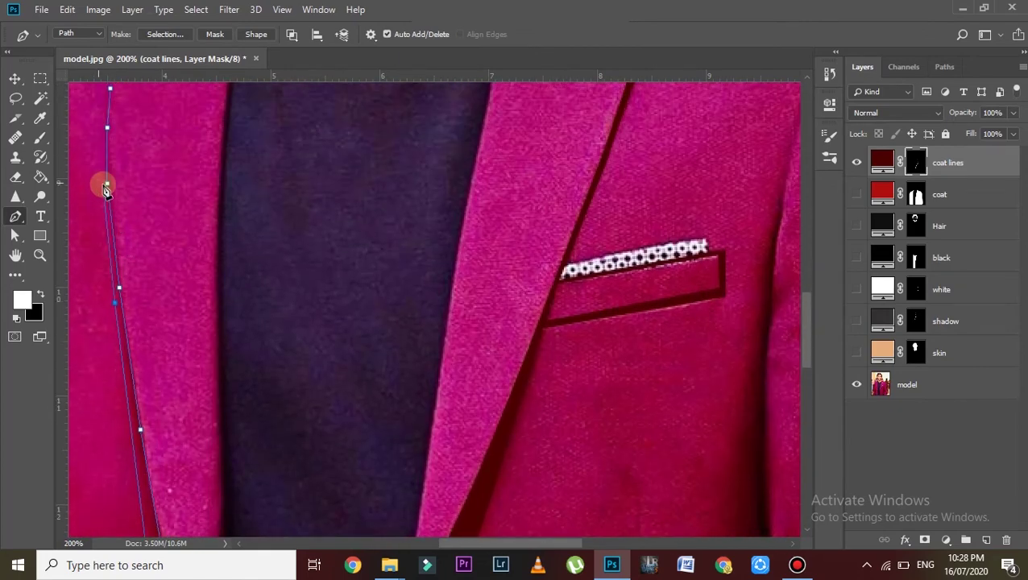
pyautogui.scroll(2, 105, 190)
pyautogui.hotkey('ctrl', 'Return')
pyautogui.hotkey('ctrl', '-')
pyautogui.hotkey('ctrl', 'd')
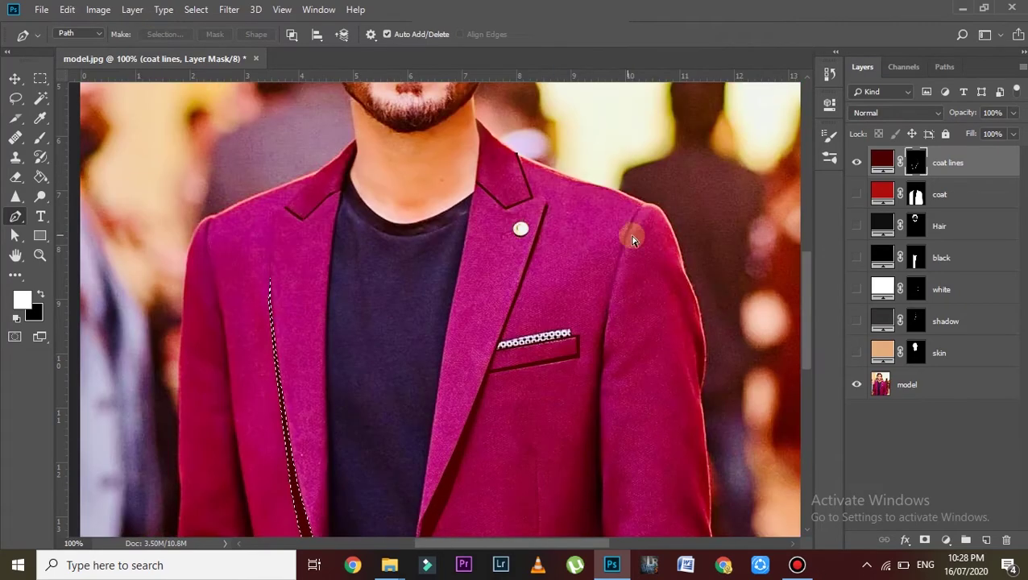
# - Trace path points from the right shoulder down the right jacket edge
pyautogui.click(645, 203)
pyautogui.click(638, 213)
pyautogui.click(631, 232)
pyautogui.click(623, 256)
pyautogui.click(615, 288)
pyautogui.click(609, 310)
pyautogui.click(606, 331)
pyautogui.click(605, 352)
pyautogui.scroll(-3, 602, 362)
pyautogui.click(601, 292)
pyautogui.scroll(-2, 603, 360)
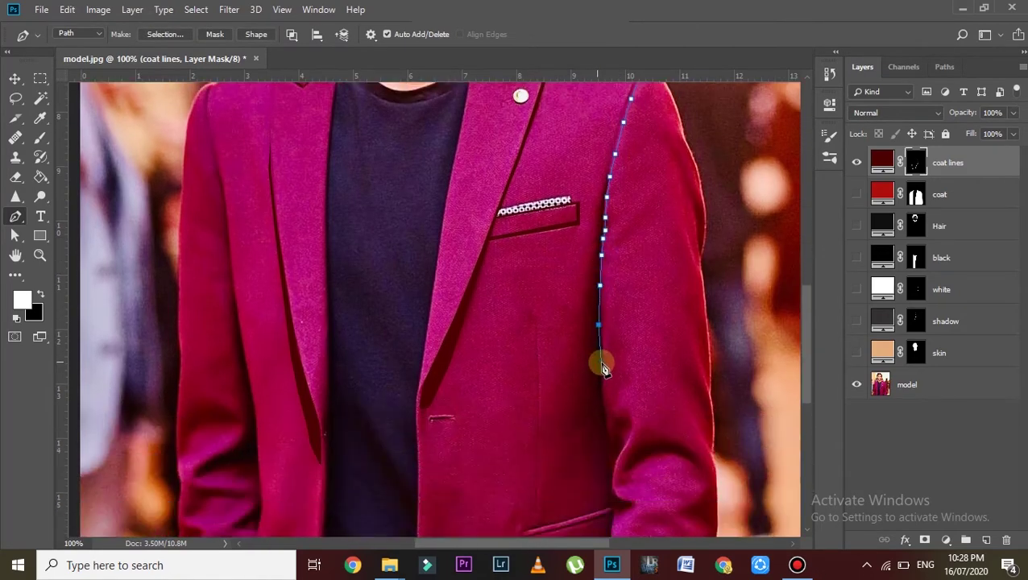
pyautogui.click(598, 300)
pyautogui.click(601, 352)
pyautogui.click(606, 397)
pyautogui.click(610, 433)
pyautogui.click(611, 455)
# - Loop the jacket outline back up, close it, and fill it into the coat lines mask
pyautogui.click(614, 477)
pyautogui.click(588, 480)
pyautogui.click(579, 464)
pyautogui.click(578, 441)
pyautogui.click(590, 374)
pyautogui.click(594, 339)
pyautogui.click(600, 262)
pyautogui.click(604, 193)
pyautogui.click(610, 153)
pyautogui.click(617, 121)
pyautogui.scroll(3, 617, 120)
pyautogui.click(633, 167)
pyautogui.click(646, 142)
pyautogui.hotkey('ctrl', 'Return')
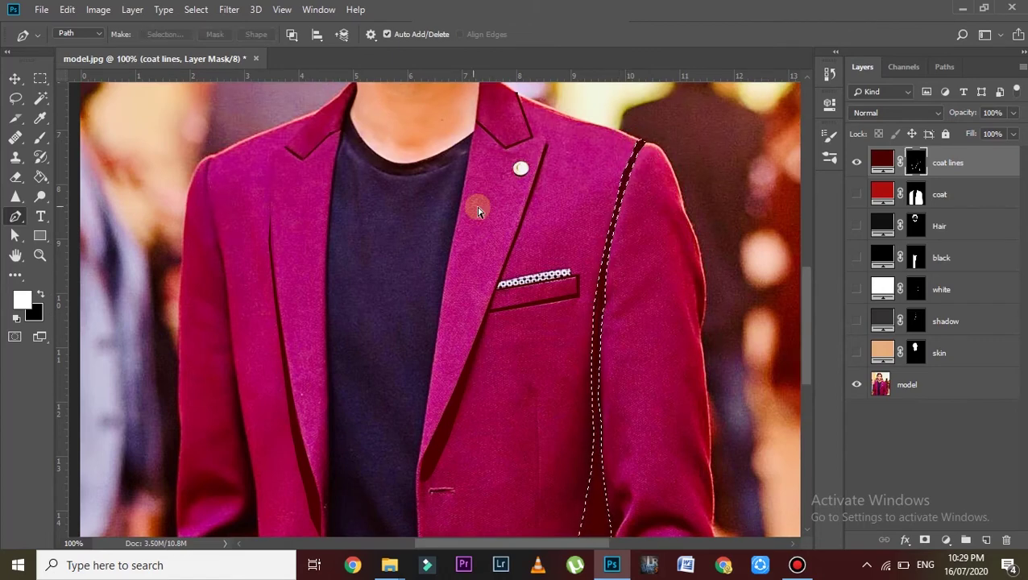
pyautogui.hotkey('ctrl', 'd')
pyautogui.scroll(-2, 408, 260)
pyautogui.scroll(1, 257, 298)
# - Toggle the red coat layer on and off to check the new coat lines
pyautogui.click(856, 195)
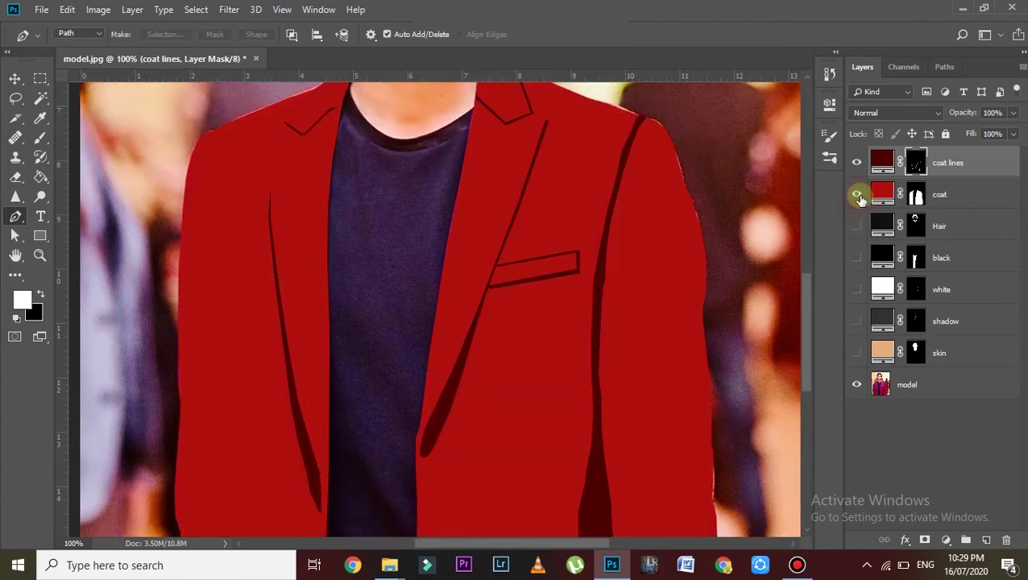
pyautogui.hotkey('ctrl', '-')
pyautogui.hotkey('ctrl', '-')
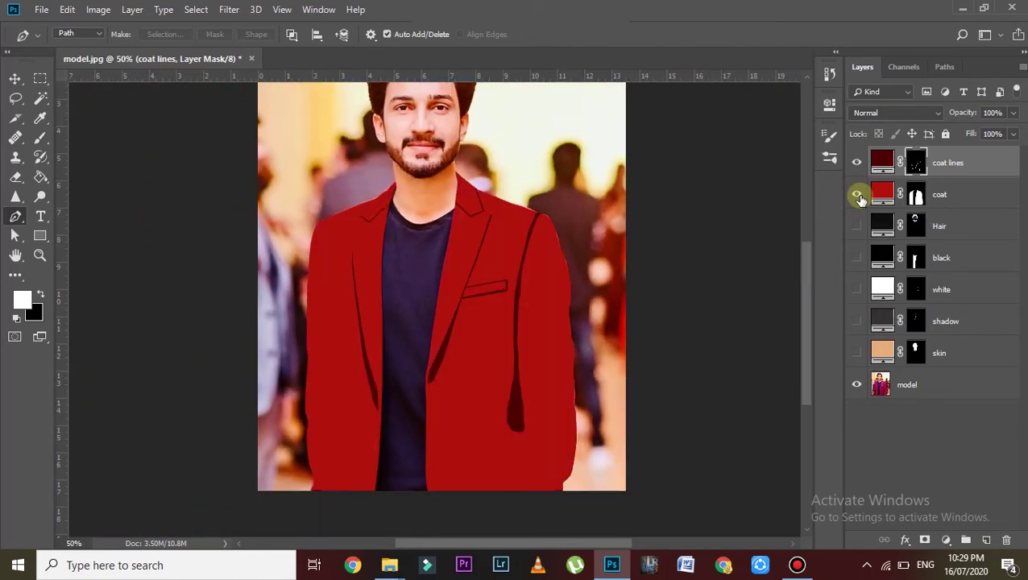
pyautogui.click(857, 194)
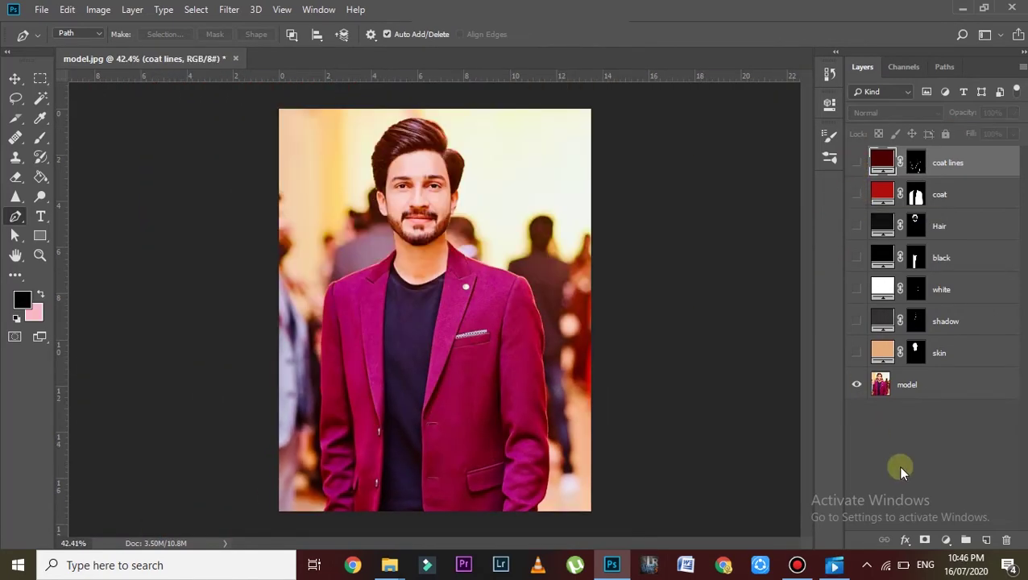
pyautogui.click(947, 540)
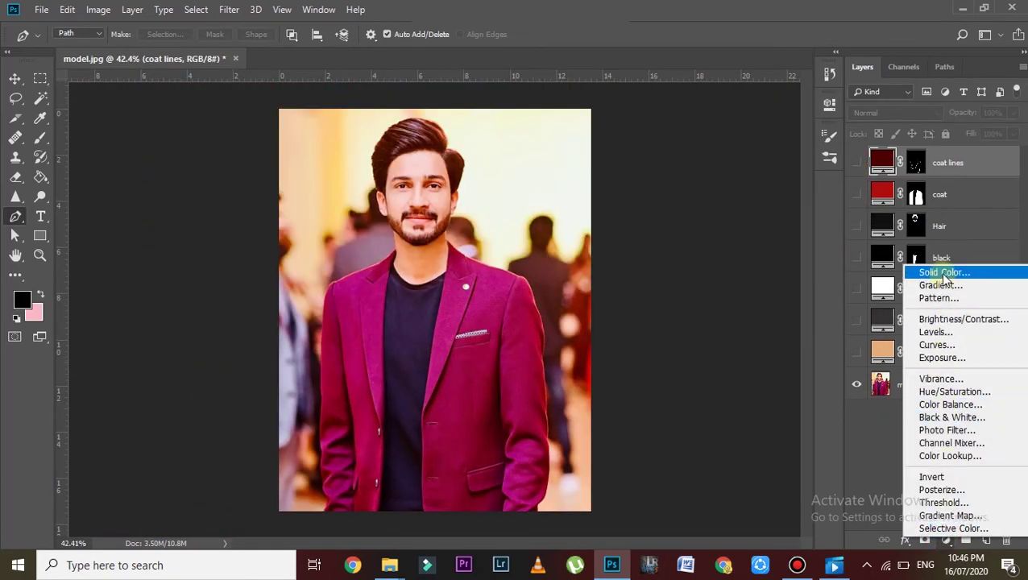
# - Add a #e5e1e1 solid colour fill layer named 'eyes' and select its mask
pyautogui.click(942, 276)
pyautogui.moveTo(652, 128); pyautogui.dragTo(633, 117)
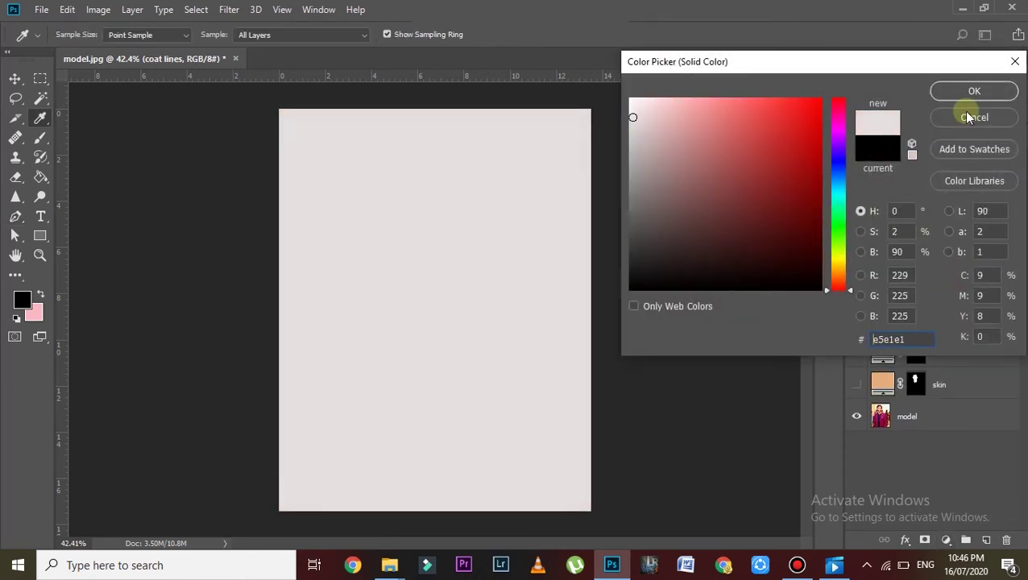
pyautogui.click(970, 94)
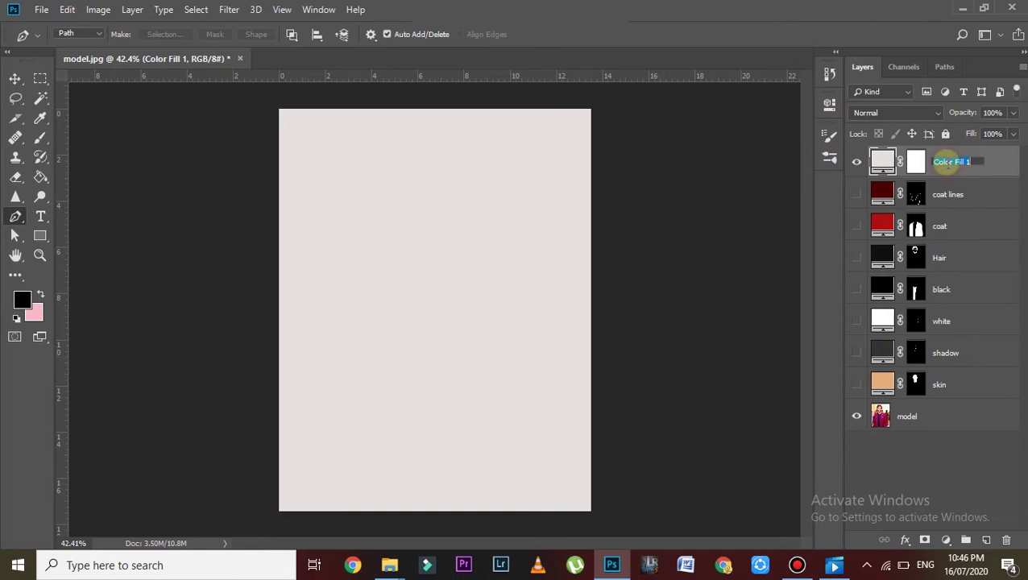
pyautogui.write('eyes')
pyautogui.press('Return')
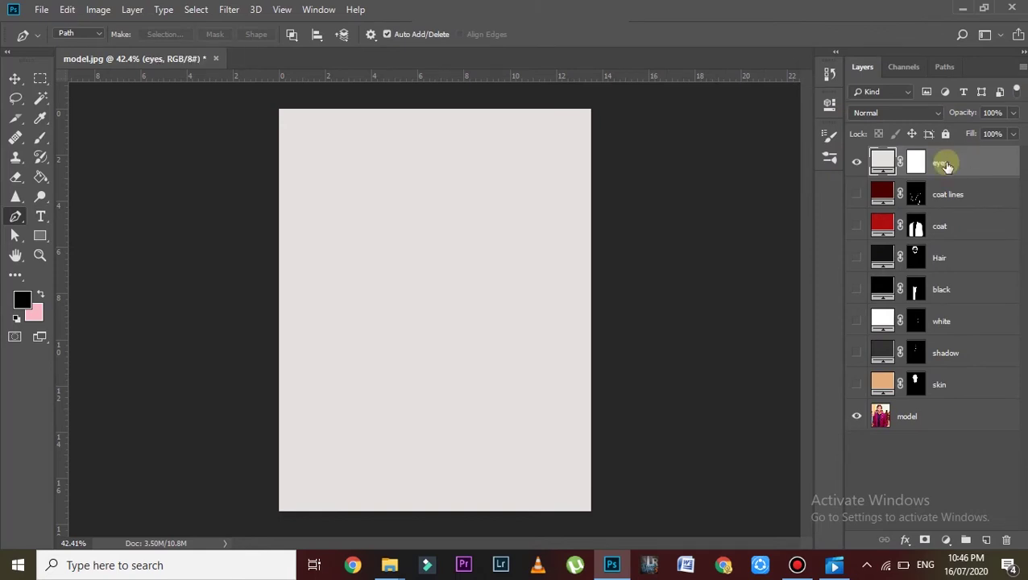
pyautogui.click(926, 162)
pyautogui.rightClick(922, 161)
pyautogui.press('Escape')
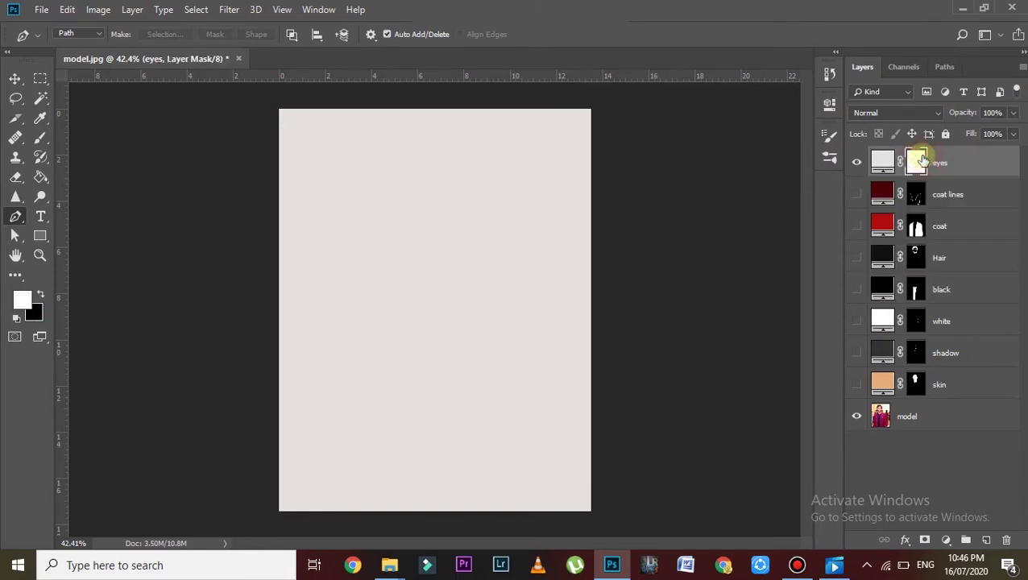
# - Invert the eyes layer mask to black and zoom in on the face
pyautogui.hotkey('ctrl', 'i')
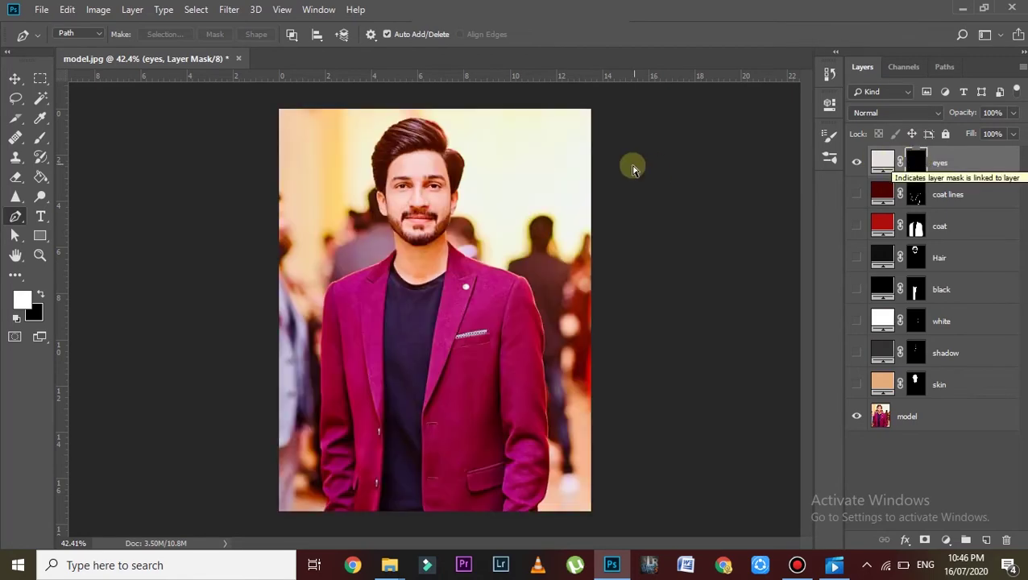
pyautogui.scroll(2, 425, 157)
pyautogui.scroll(2, 425, 161)
pyautogui.scroll(2, 424, 168)
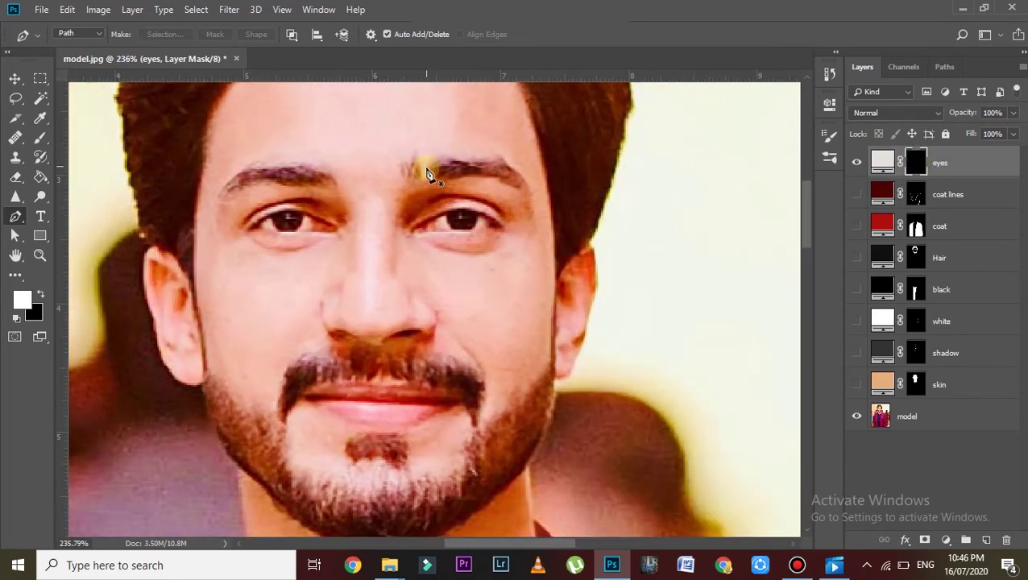
pyautogui.scroll(2, 428, 173)
# - Place outline points on both eyes, fit the photo in view, and hide the eyes layer
pyautogui.click(465, 223)
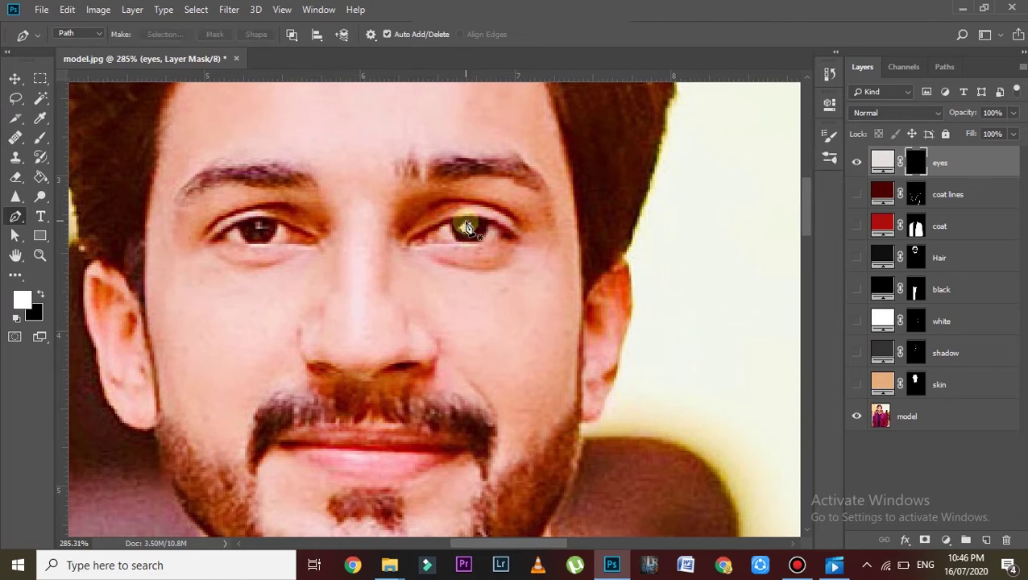
pyautogui.click(433, 240)
pyautogui.click(255, 240)
pyautogui.click(256, 226)
pyautogui.hotkey('ctrl', '0')
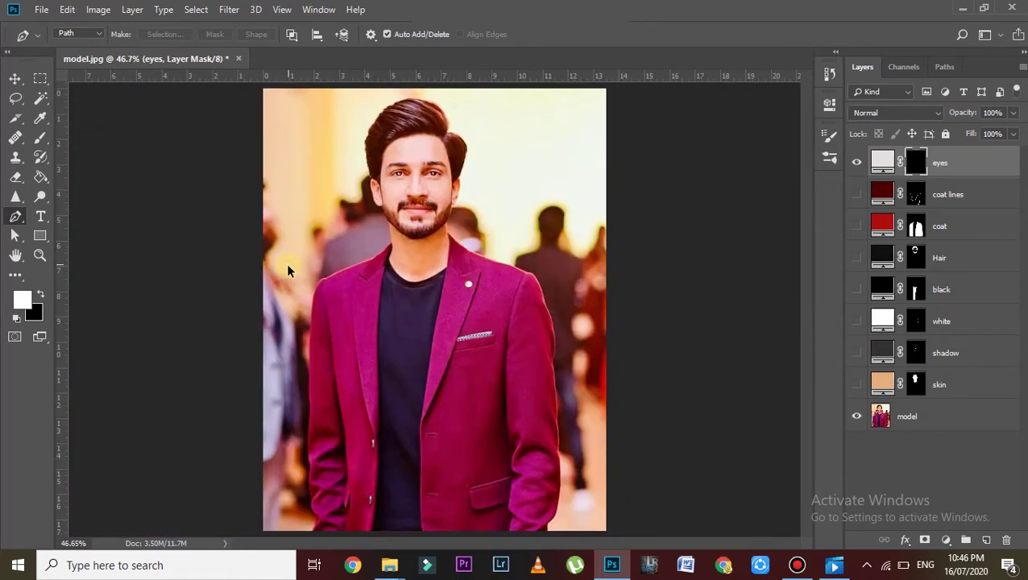
pyautogui.click(853, 167)
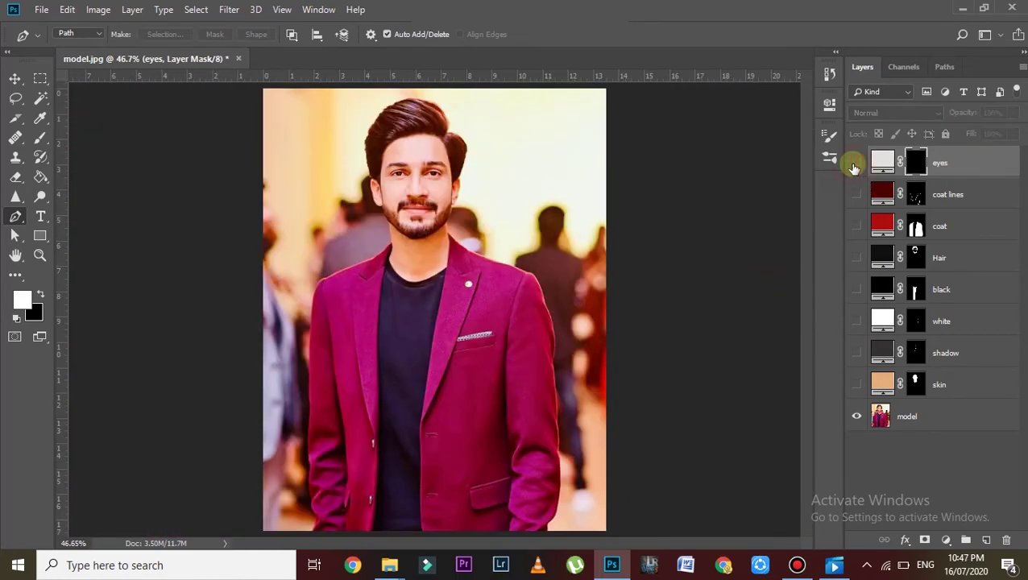
# - Add a #7e7979 solid fill layer named 'hair lines' with an inverted black mask
pyautogui.click(947, 541)
pyautogui.click(936, 276)
pyautogui.moveTo(697, 236); pyautogui.dragTo(637, 195)
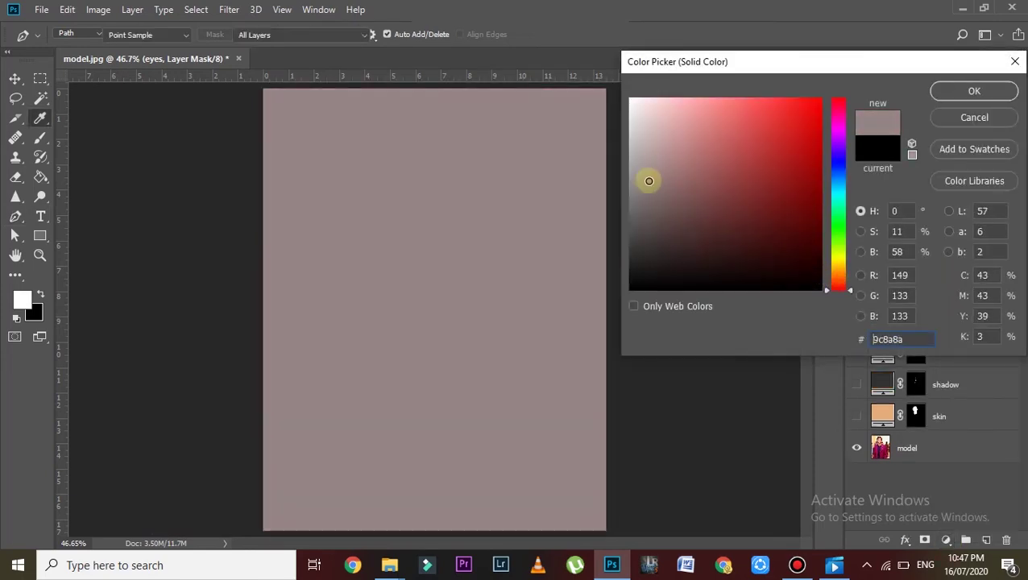
pyautogui.click(945, 95)
pyautogui.click(942, 164)
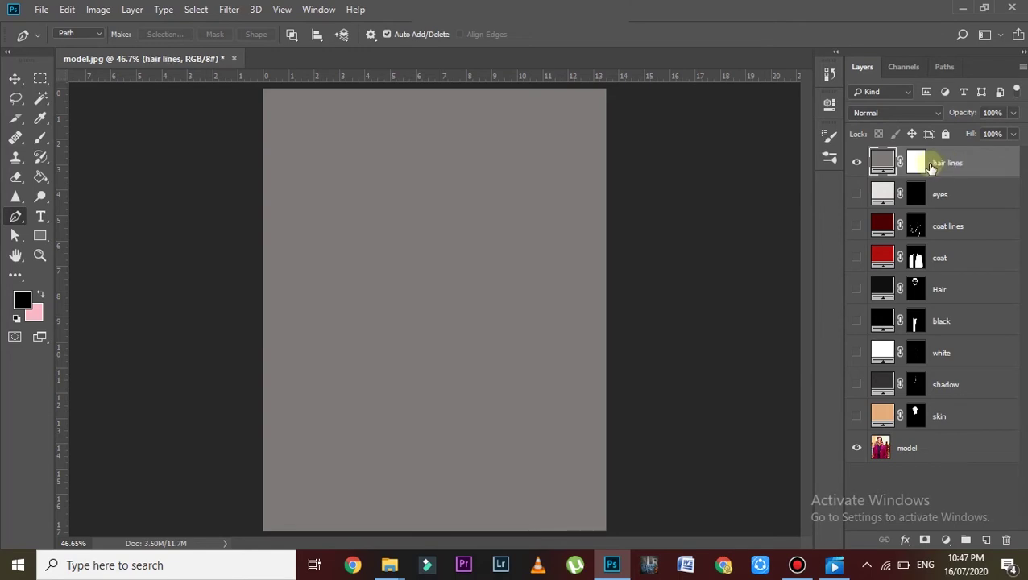
pyautogui.click(921, 163)
pyautogui.hotkey('ctrl', 'i')
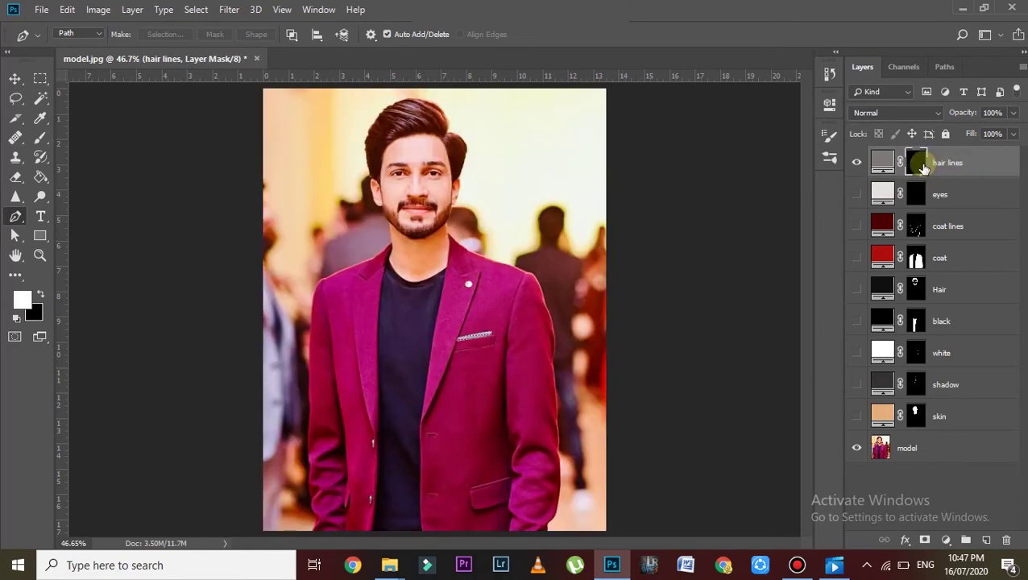
# - Zoom in and begin outlining a hair strand across the top of the head
pyautogui.scroll(1, 428, 111)
pyautogui.scroll(1, 421, 113)
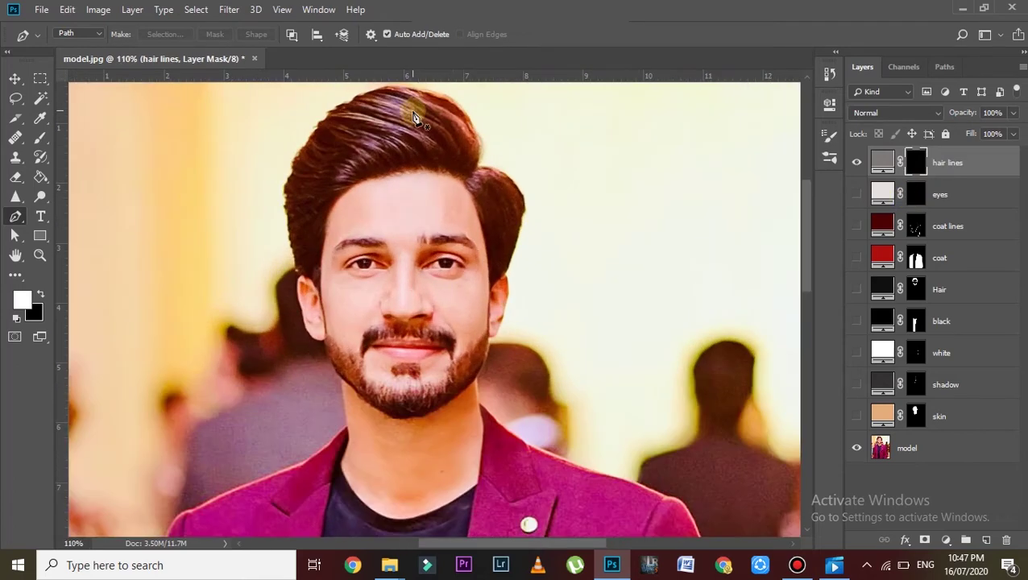
pyautogui.scroll(1, 414, 125)
pyautogui.scroll(1, 413, 133)
pyautogui.moveTo(470, 224); pyautogui.dragTo(471, 242)
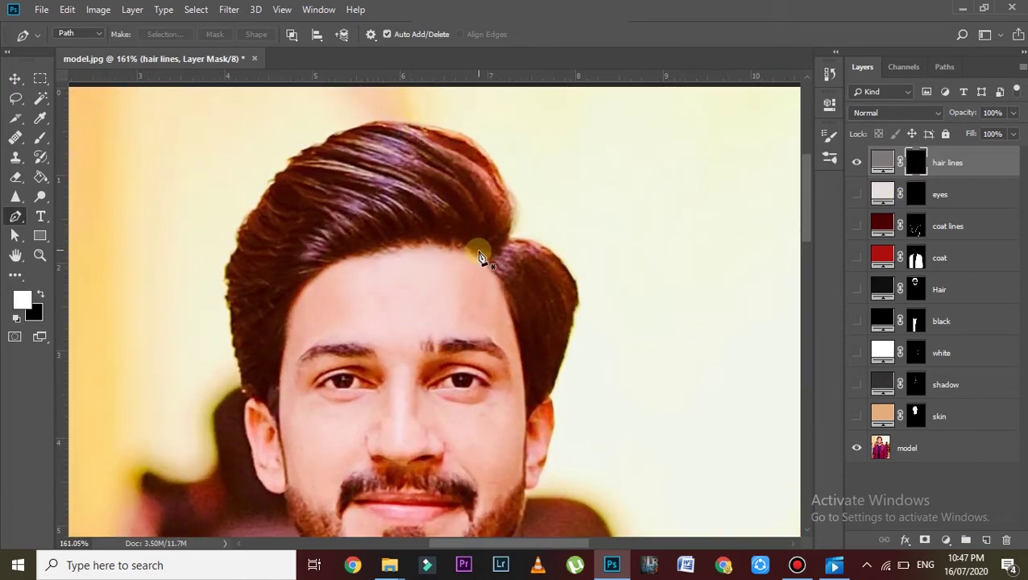
pyautogui.click(465, 225)
pyautogui.click(455, 209)
pyautogui.click(436, 197)
pyautogui.click(410, 186)
pyautogui.click(378, 174)
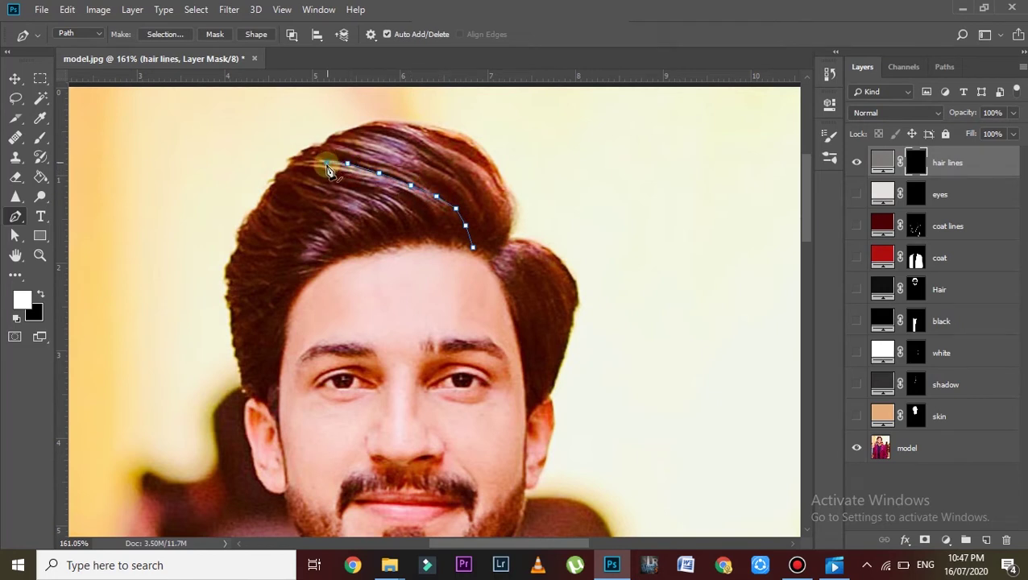
# - Finish the top strand outline and fill it grey on the hair lines mask
pyautogui.click(348, 166)
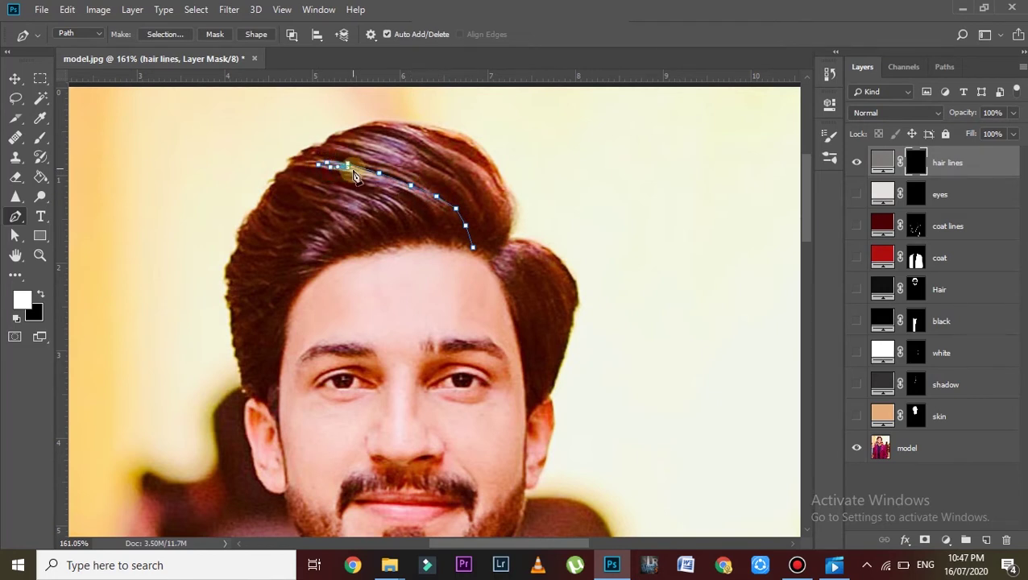
pyautogui.click(350, 173)
pyautogui.click(383, 187)
pyautogui.click(404, 198)
pyautogui.click(426, 214)
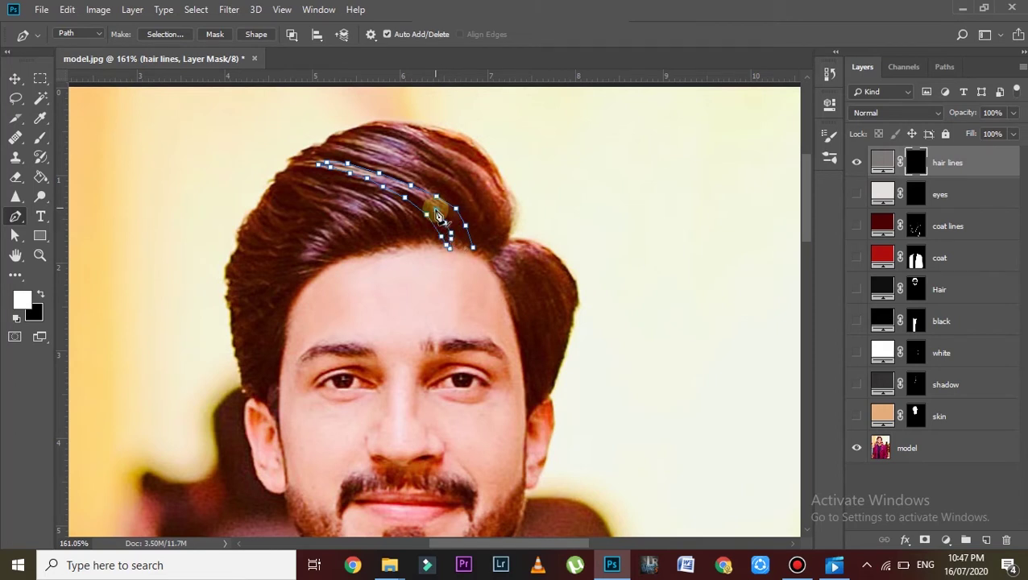
pyautogui.click(444, 210)
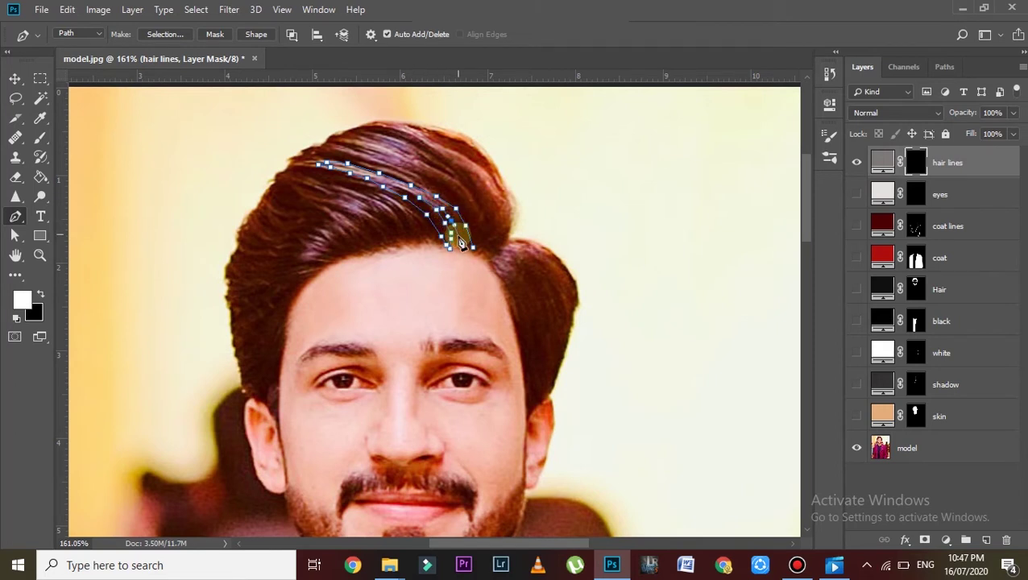
pyautogui.hotkey('ctrl', 'Return')
pyautogui.hotkey('alt', 'BackSpace')
pyautogui.hotkey('ctrl', 'd')
# - Outline a short strand in the upper hair and make it a selection
pyautogui.click(431, 235)
pyautogui.click(401, 210)
pyautogui.click(370, 200)
pyautogui.click(409, 226)
pyautogui.hotkey('ctrl', 'Return')
# - Trace another strand through the middle of the hair and fill it grey
pyautogui.click(405, 240)
pyautogui.click(382, 223)
pyautogui.click(344, 217)
pyautogui.click(305, 189)
pyautogui.click(323, 222)
pyautogui.click(368, 228)
pyautogui.click(405, 242)
pyautogui.hotkey('ctrl', 'Return')
pyautogui.hotkey('alt', 'BackSpace')
pyautogui.hotkey('ctrl', 'd')
# - Add a grey strand running leftward along the hair
pyautogui.click(334, 184)
pyautogui.click(359, 201)
pyautogui.click(344, 201)
pyautogui.click(299, 179)
pyautogui.click(313, 191)
pyautogui.click(328, 201)
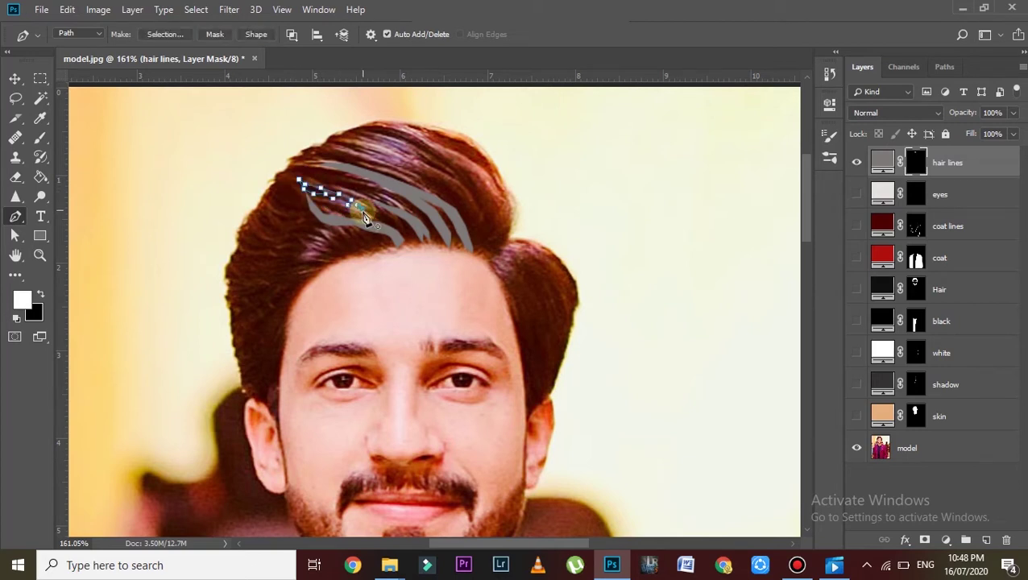
pyautogui.hotkey('ctrl', 'Return')
pyautogui.hotkey('alt', 'BackSpace')
pyautogui.hotkey('ctrl', 'd')
# - Add a tapered grey strand near the crown of the head
pyautogui.click(448, 181)
pyautogui.click(433, 171)
pyautogui.click(415, 159)
pyautogui.click(376, 148)
pyautogui.click(338, 142)
pyautogui.click(345, 146)
pyautogui.click(382, 153)
pyautogui.click(410, 160)
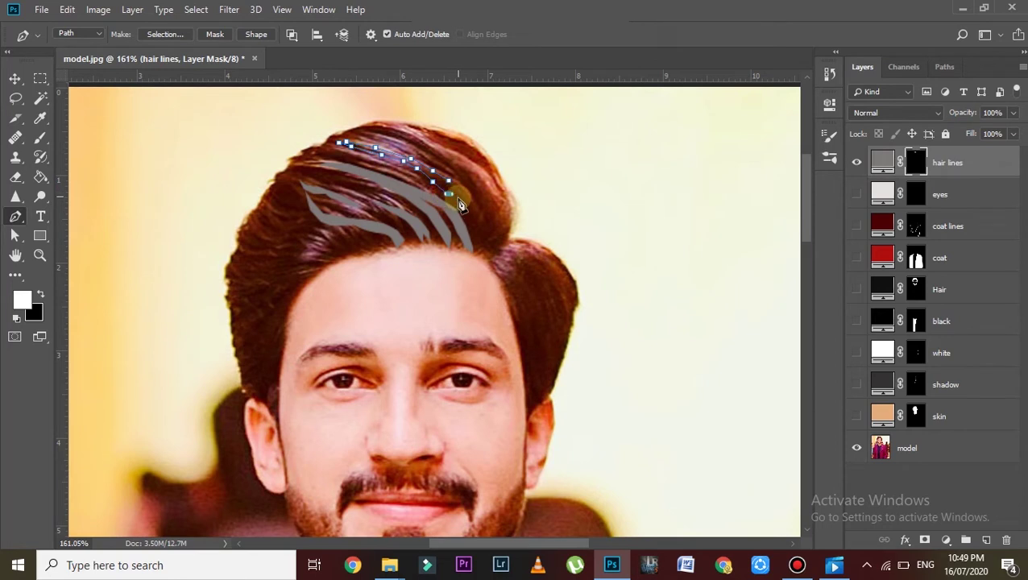
pyautogui.hotkey('ctrl', 'Return')
pyautogui.hotkey('alt', 'BackSpace')
pyautogui.hotkey('ctrl', 'd')
# - Add a grey strand sweeping up the right side of the hair
pyautogui.click(490, 240)
pyautogui.click(494, 204)
pyautogui.click(489, 184)
pyautogui.click(477, 166)
pyautogui.click(438, 147)
pyautogui.click(430, 135)
pyautogui.click(450, 145)
pyautogui.click(480, 189)
pyautogui.click(480, 230)
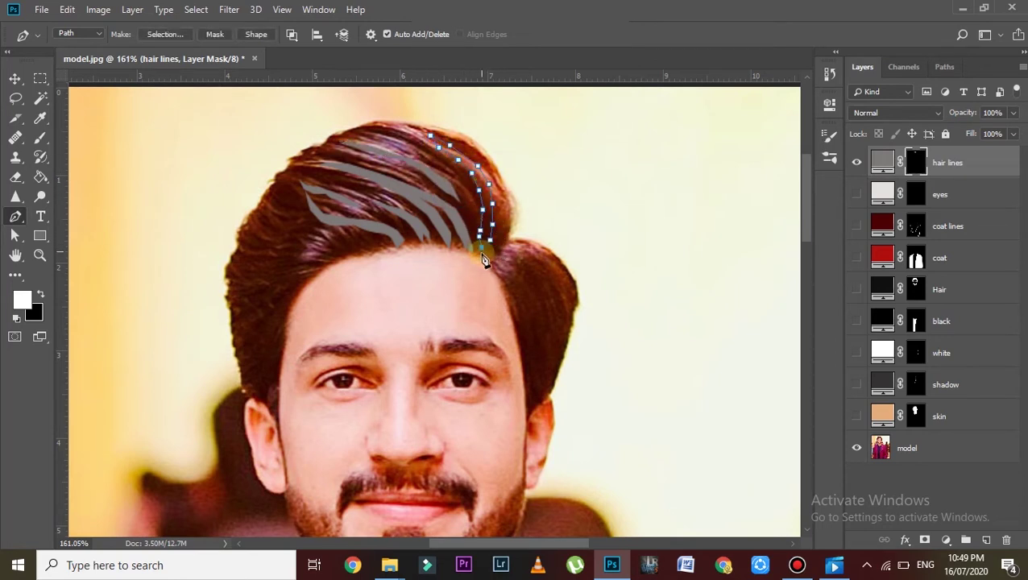
pyautogui.hotkey('ctrl', 'Return')
pyautogui.hotkey('alt', 'BackSpace')
pyautogui.hotkey('ctrl', 'd')
# - Add a grey strand curving down the right side of the head
pyautogui.click(493, 264)
pyautogui.click(513, 296)
pyautogui.click(516, 324)
pyautogui.click(516, 286)
pyautogui.hotkey('ctrl', 'Return')
pyautogui.hotkey('alt', 'BackSpace')
pyautogui.hotkey('ctrl', 'd')
# - Start another strand outline on the right and show the black Hair layer again
pyautogui.click(502, 256)
pyautogui.click(510, 259)
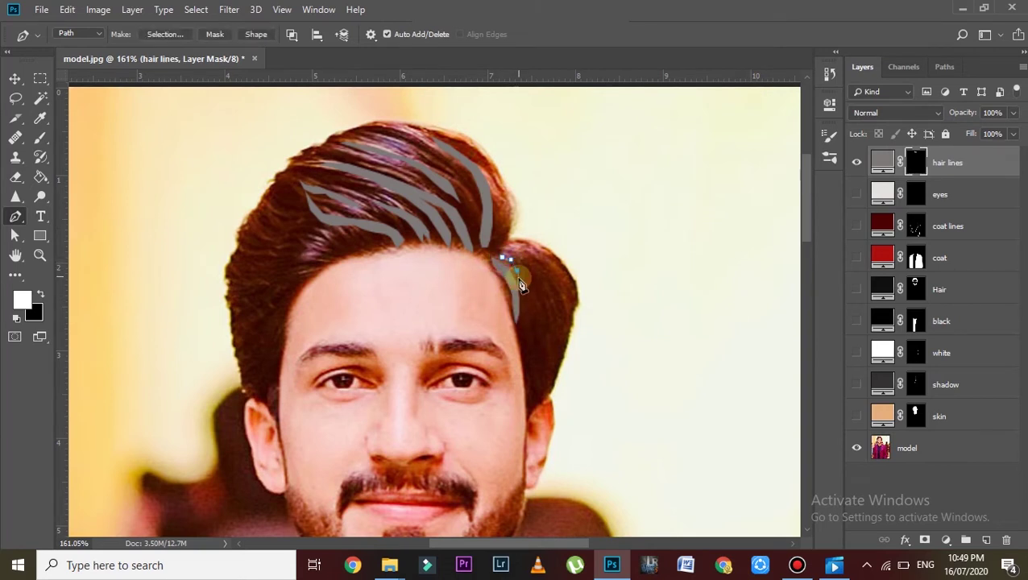
pyautogui.click(524, 287)
pyautogui.click(523, 273)
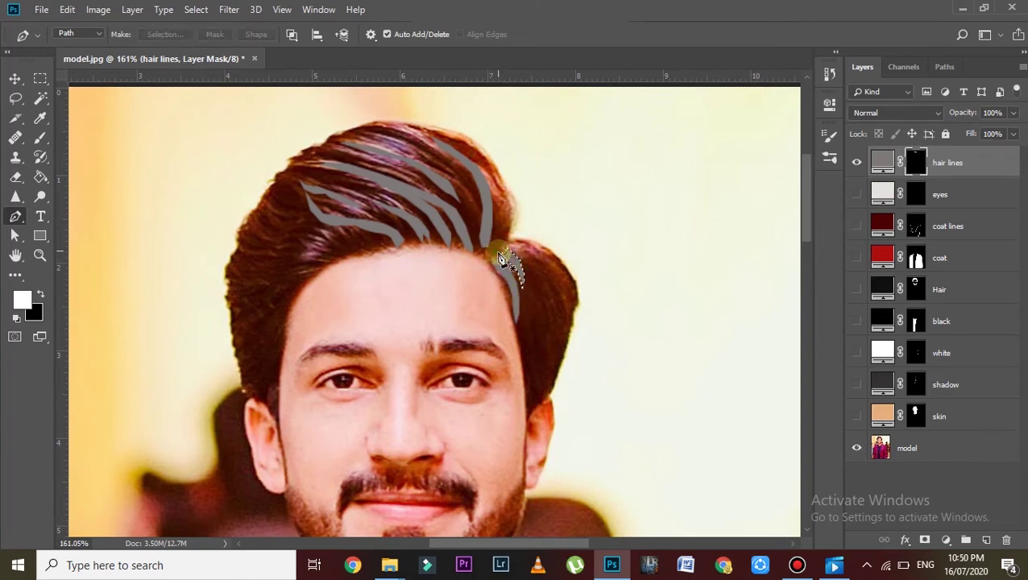
pyautogui.click(297, 226)
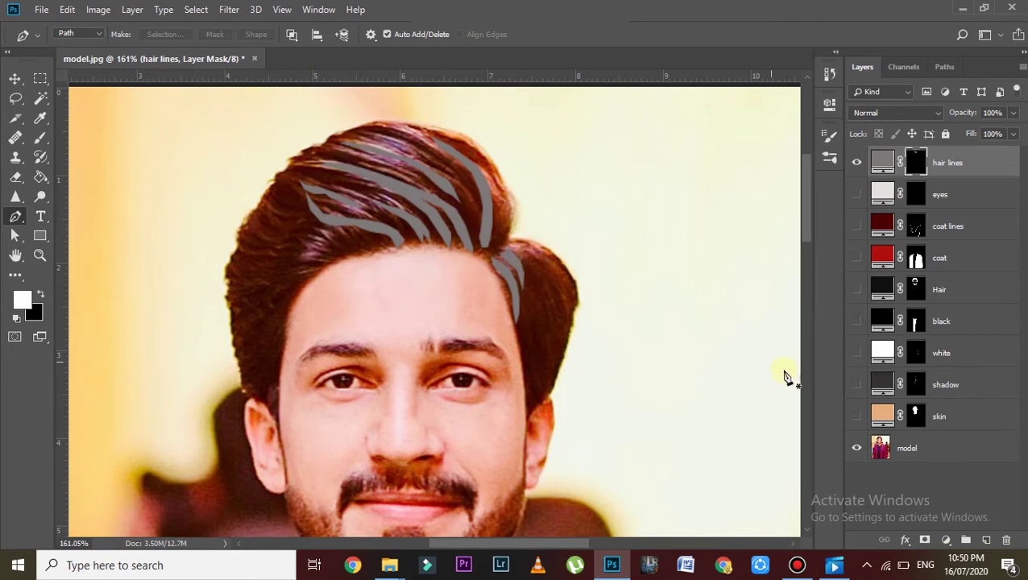
pyautogui.click(857, 289)
# - Make all the illustration layers visible again
pyautogui.scroll(-5, 579, 358)
pyautogui.scroll(-3, 578, 358)
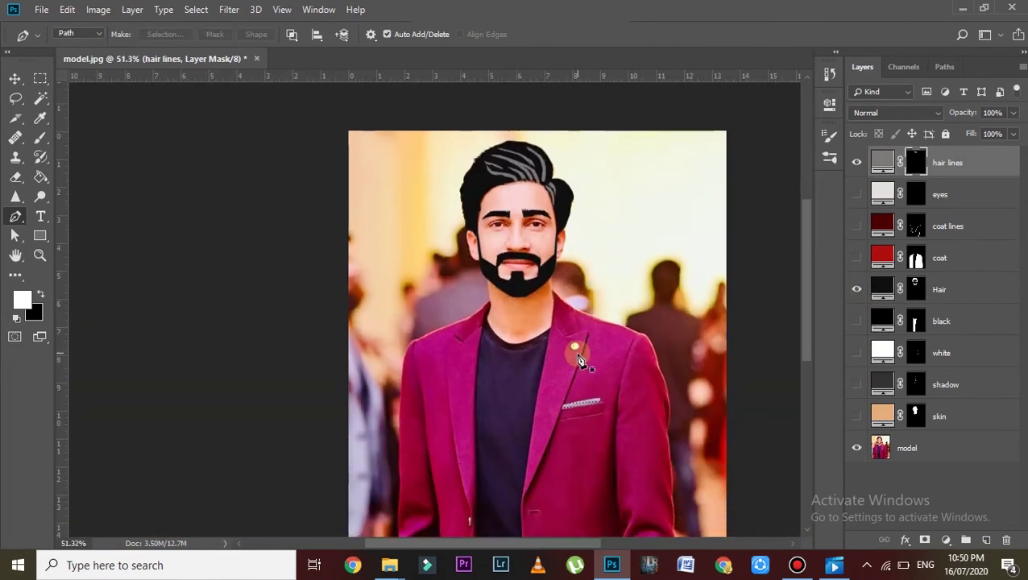
pyautogui.moveTo(857, 320)
pyautogui.mouseDown()
pyautogui.moveTo(857, 443)
pyautogui.moveTo(856, 197)
pyautogui.mouseUp()
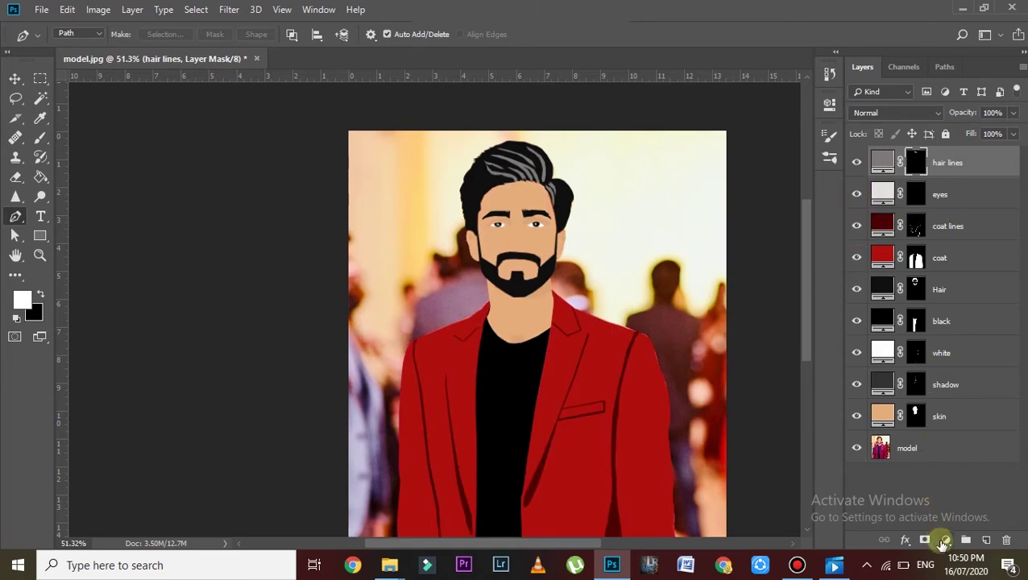
# - Add a #ac4545 solid colour layer named lips and invert its mask to black
pyautogui.click(945, 539)
pyautogui.click(944, 275)
pyautogui.moveTo(725, 261); pyautogui.dragTo(744, 166)
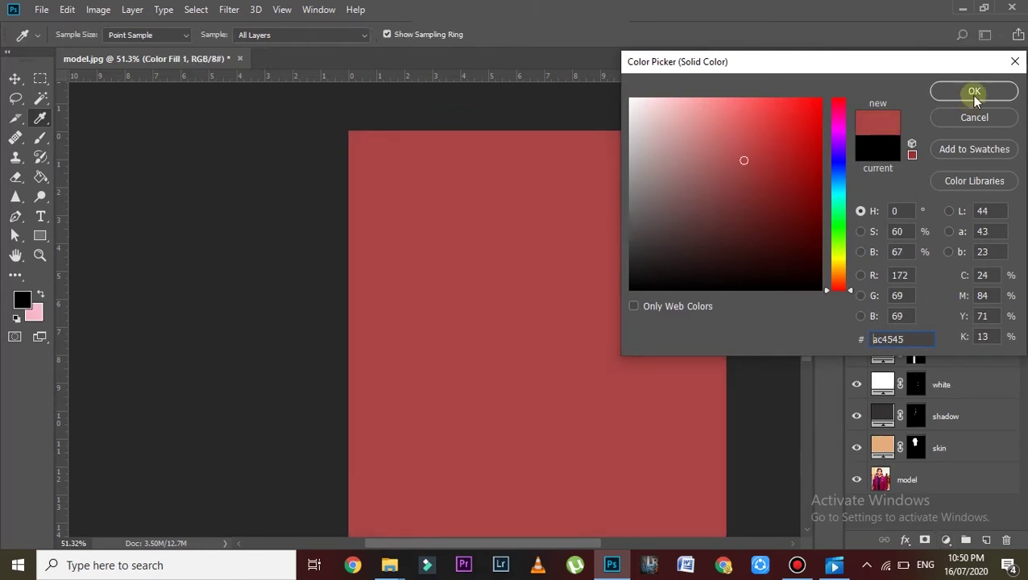
pyautogui.press('Return')
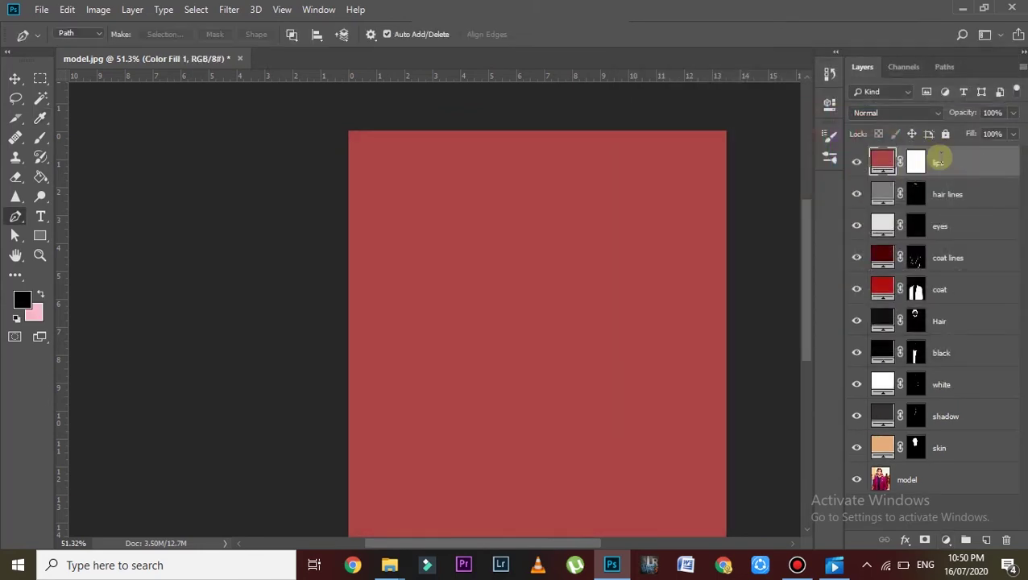
pyautogui.press('Return')
pyautogui.click(916, 165)
pyautogui.hotkey('ctrl', 'i')
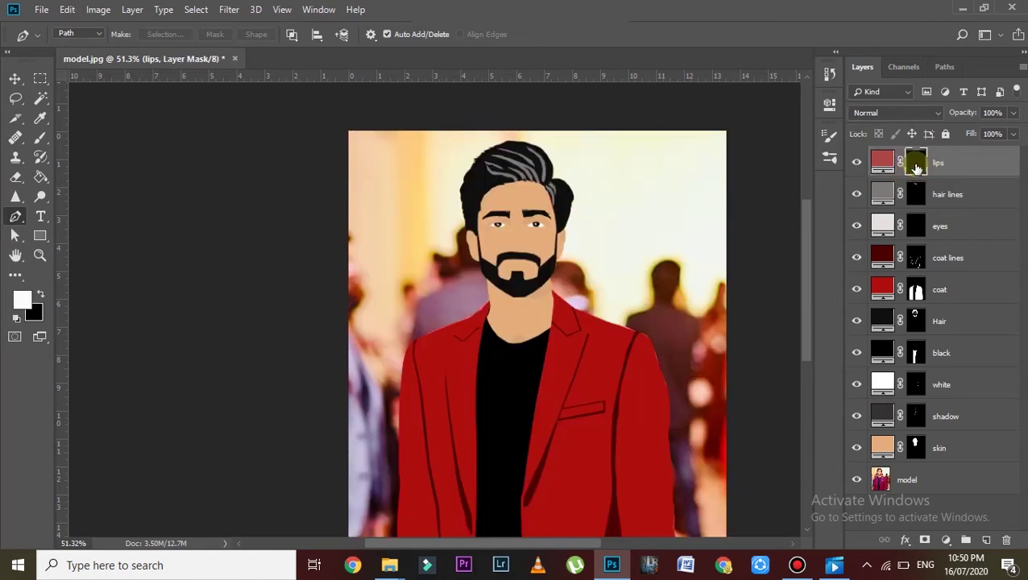
# - Hide the skin and Hair layers and zoom in on the mouth
pyautogui.click(857, 448)
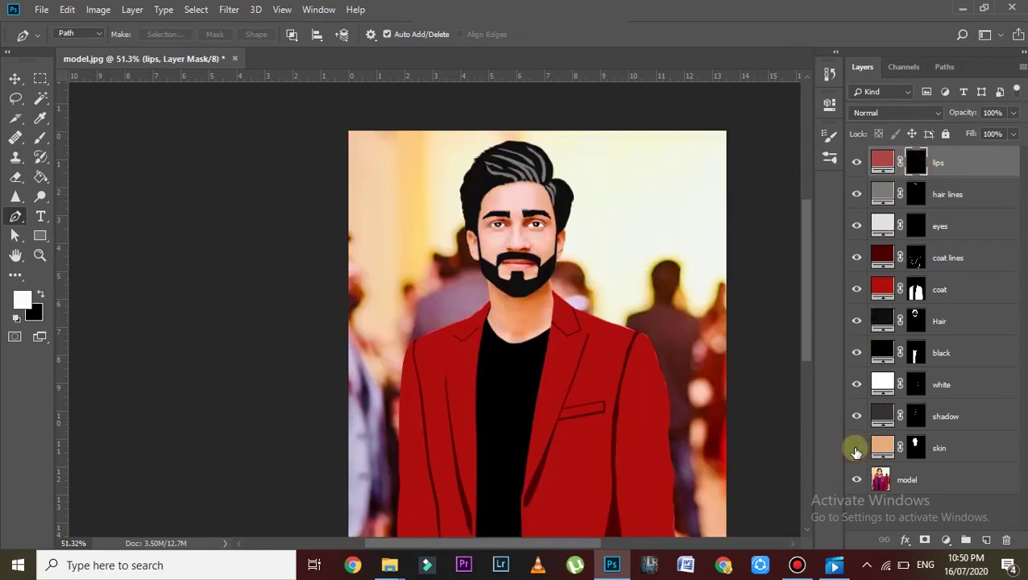
pyautogui.click(856, 321)
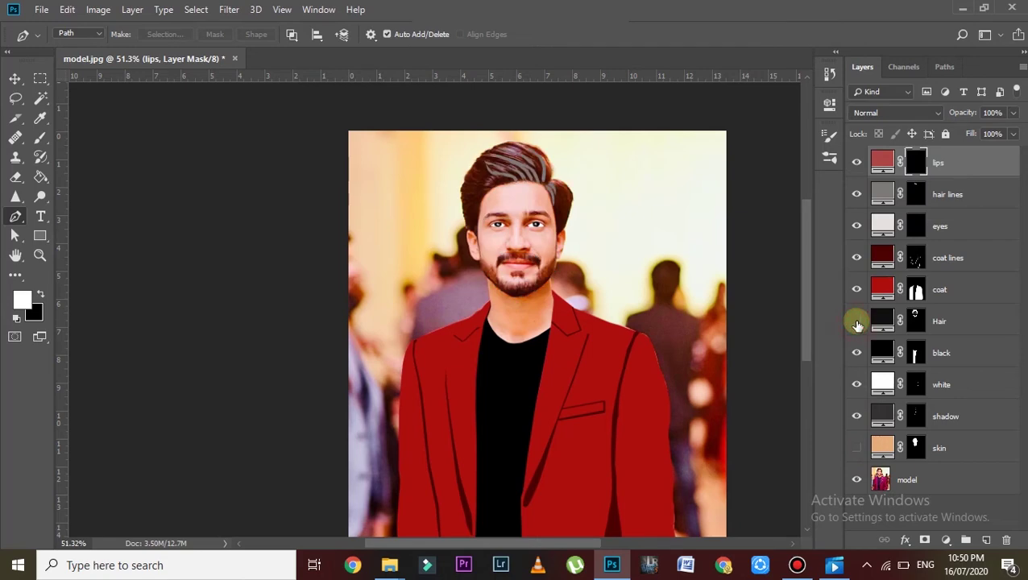
pyautogui.scroll(1, 555, 278)
pyautogui.scroll(2, 530, 246)
pyautogui.scroll(2, 496, 264)
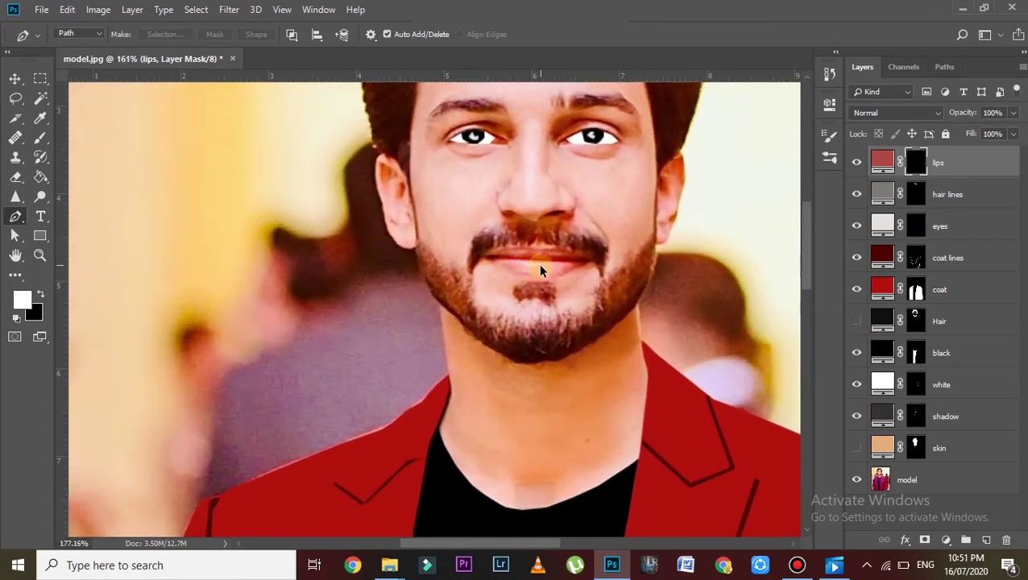
pyautogui.scroll(2, 541, 271)
pyautogui.scroll(3, 555, 266)
# - Trace the thin lip shape as a selection, then show skin and Hair again
pyautogui.click(425, 247)
pyautogui.moveTo(480, 246); pyautogui.dragTo(487, 246)
pyautogui.moveTo(554, 252)
pyautogui.mouseDown()
pyautogui.moveTo(630, 256)
pyautogui.moveTo(584, 266)
pyautogui.mouseUp()
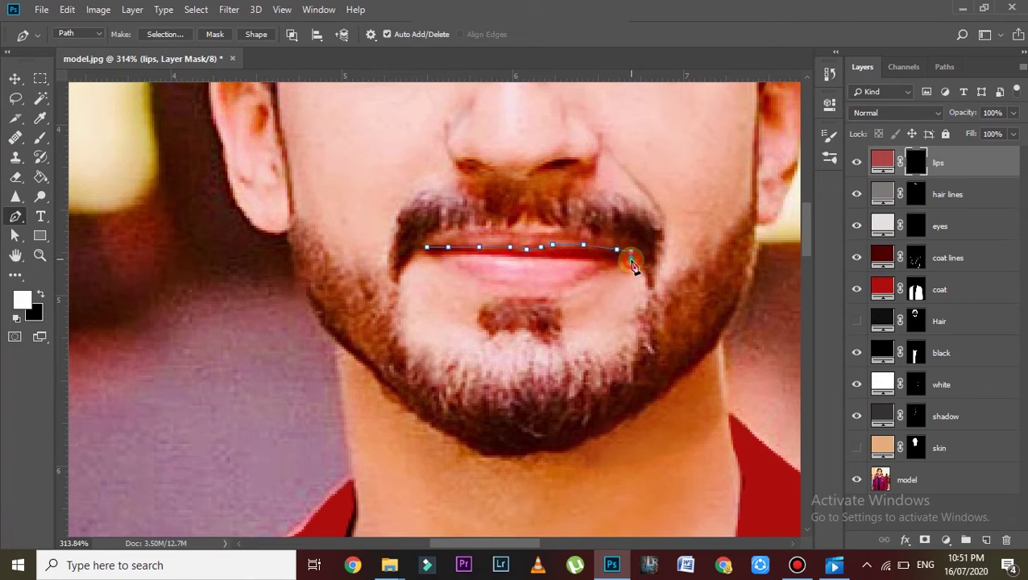
pyautogui.click(573, 259)
pyautogui.hotkey('ctrl', 'Return')
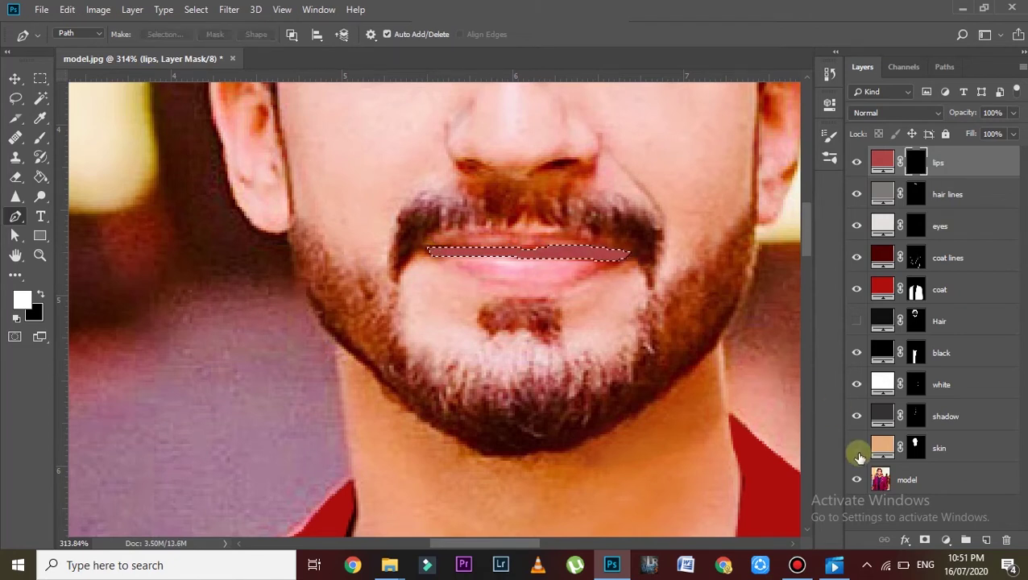
pyautogui.click(856, 448)
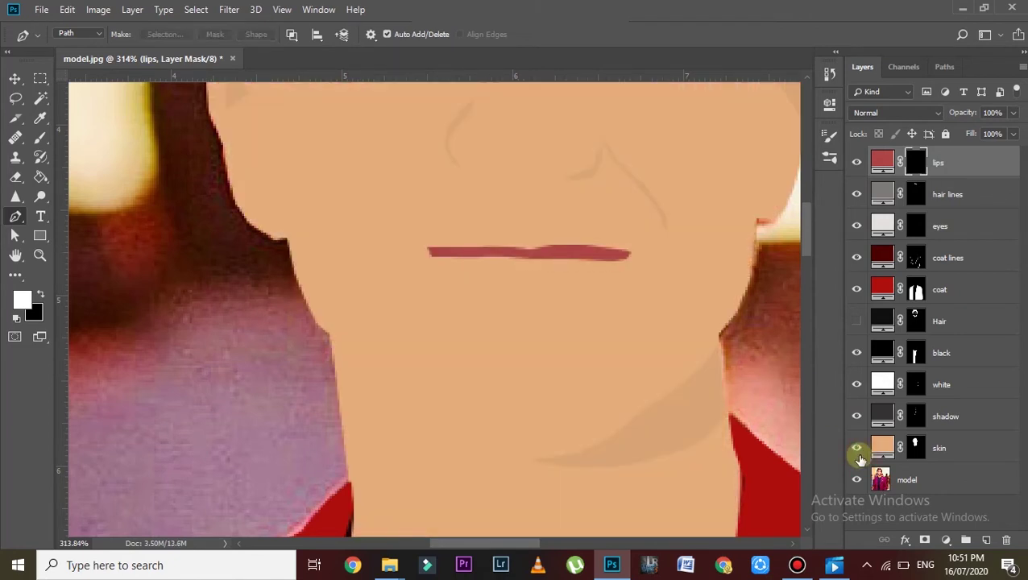
pyautogui.click(857, 320)
pyautogui.scroll(-5, 607, 275)
pyautogui.scroll(-3, 621, 305)
# - Set the shadow layer to 27% opacity and 42% fill
pyautogui.scroll(2, 620, 305)
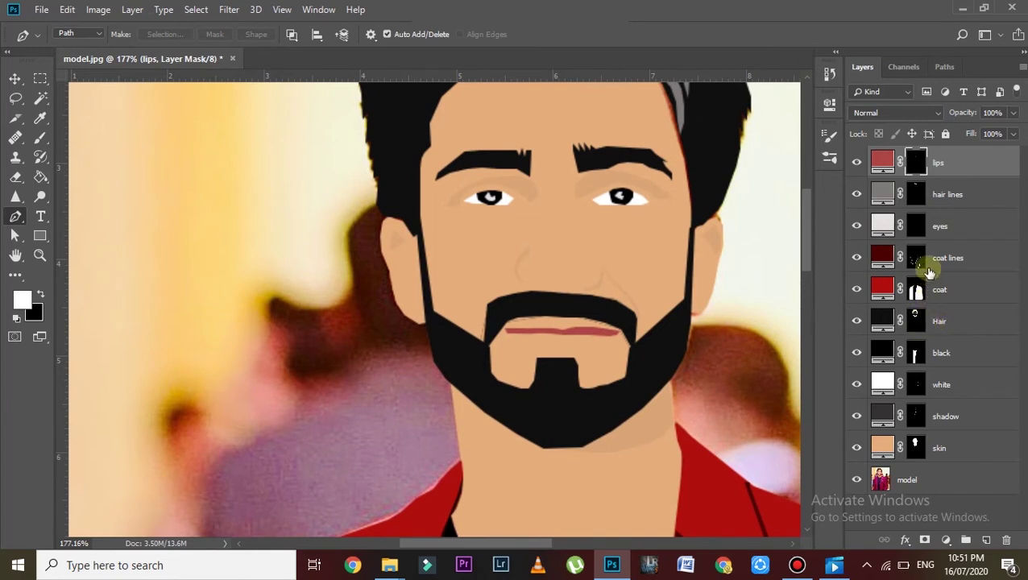
pyautogui.click(931, 418)
pyautogui.click(1013, 112)
pyautogui.moveTo(1017, 133); pyautogui.dragTo(963, 133)
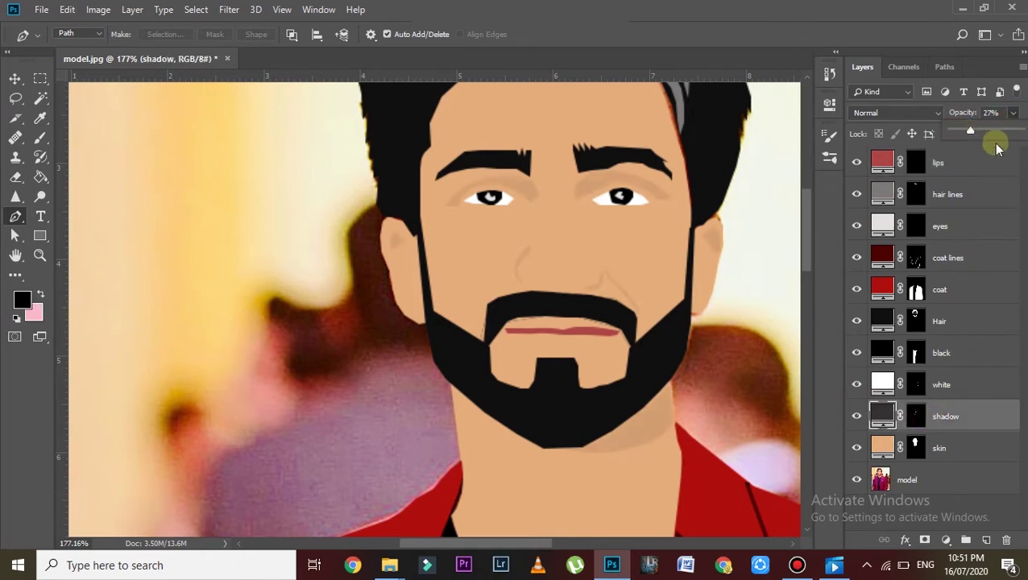
pyautogui.moveTo(1013, 134); pyautogui.dragTo(969, 154)
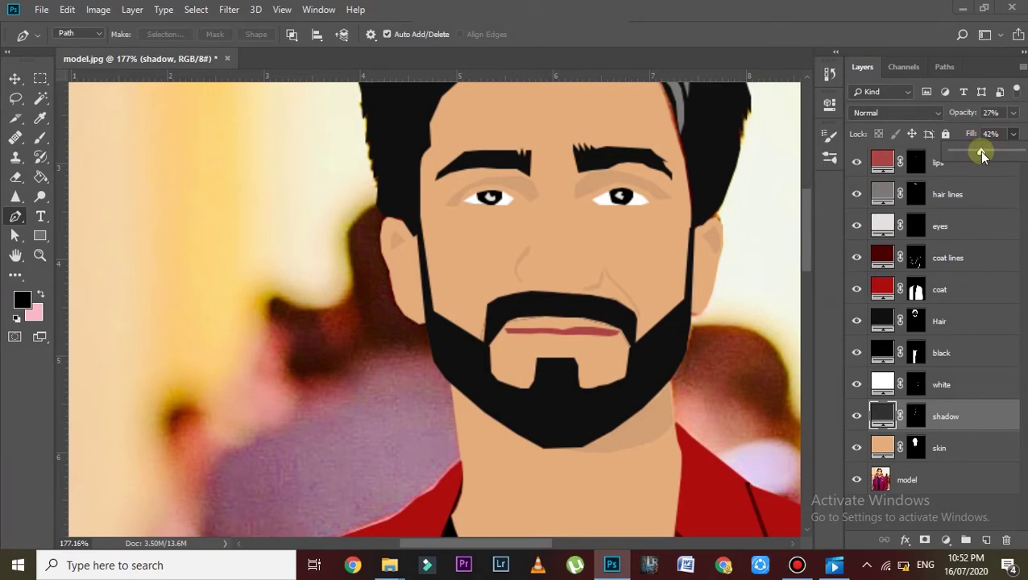
pyautogui.click(1013, 134)
# - Pick the Eraser at 10% opacity and rasterize the shadow fill layer
pyautogui.scroll(-2, 683, 211)
pyautogui.scroll(-2, 683, 211)
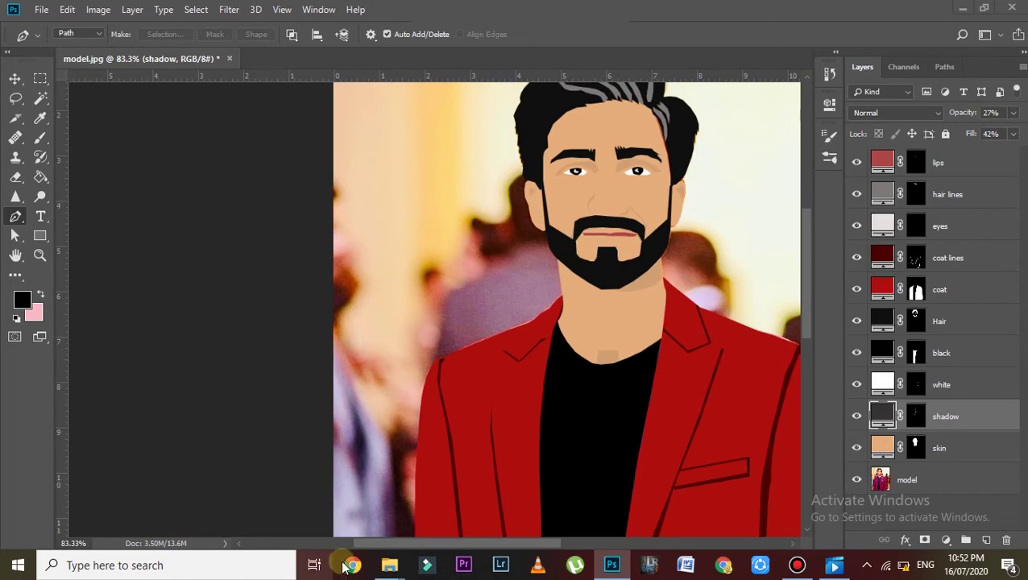
pyautogui.scroll(-2, 436, 532)
pyautogui.scroll(-1, 438, 453)
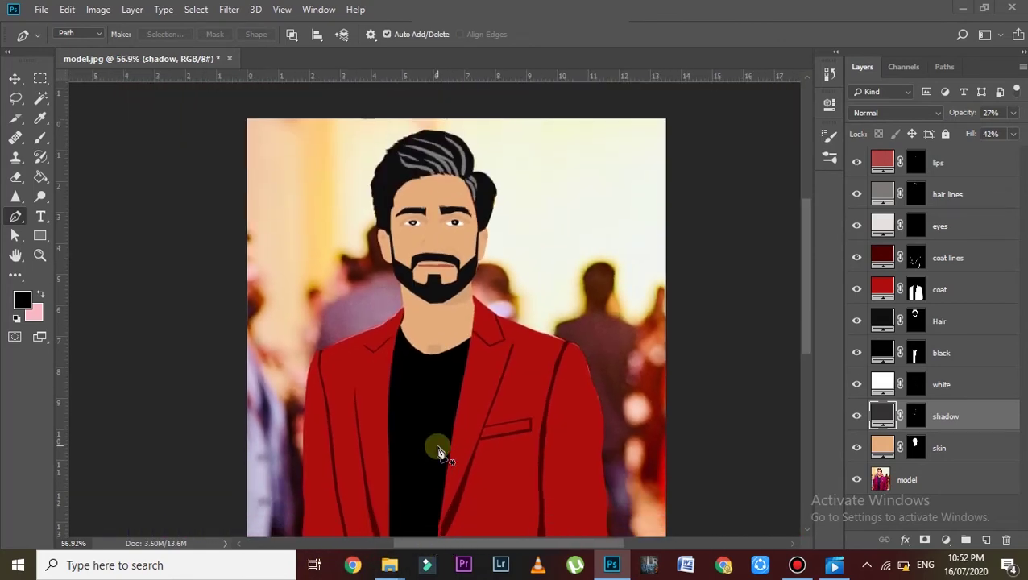
pyautogui.scroll(-1, 438, 451)
pyautogui.scroll(1, 438, 235)
pyautogui.scroll(2, 437, 235)
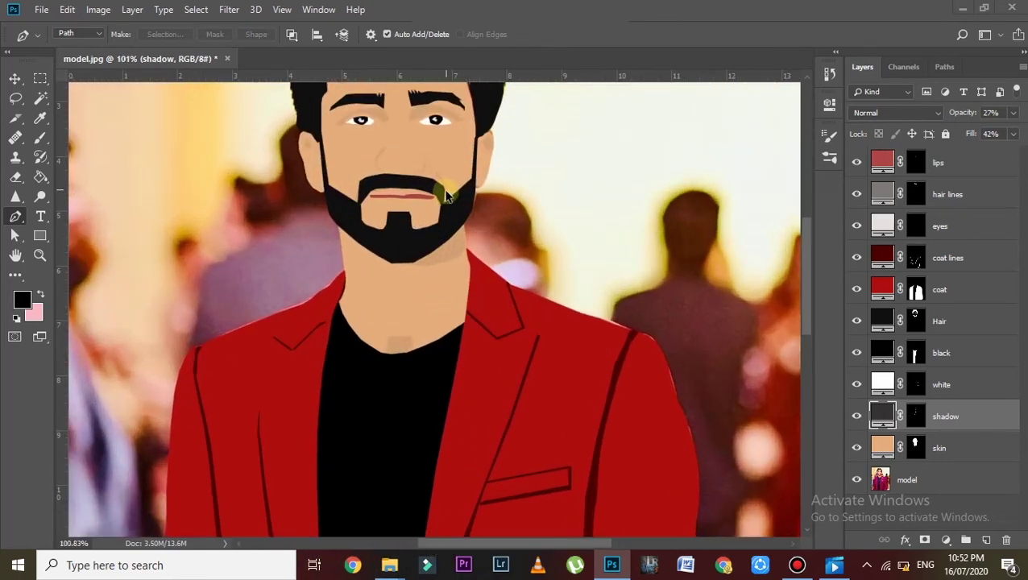
pyautogui.scroll(2, 441, 194)
pyautogui.scroll(1, 444, 189)
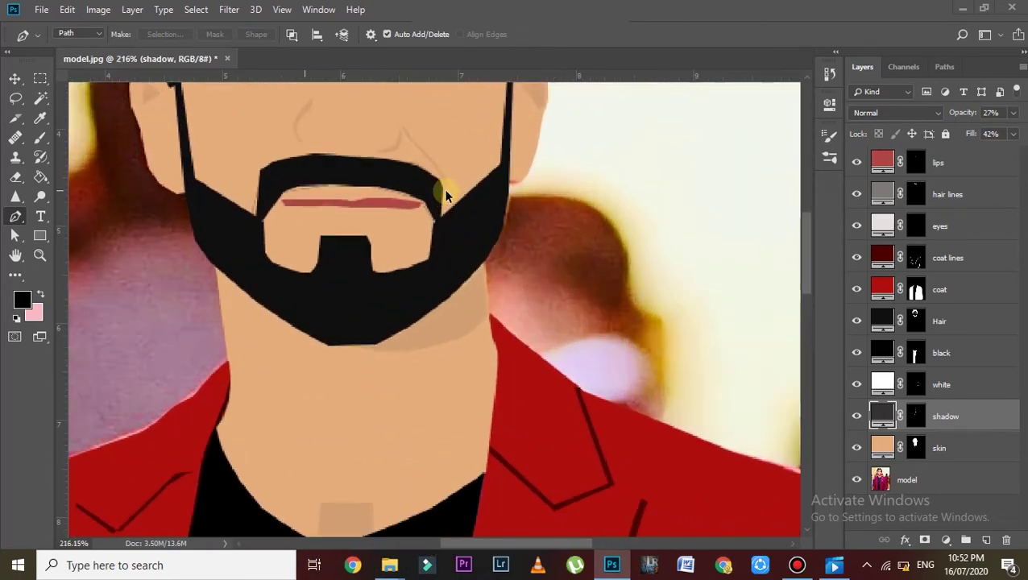
pyautogui.click(22, 177)
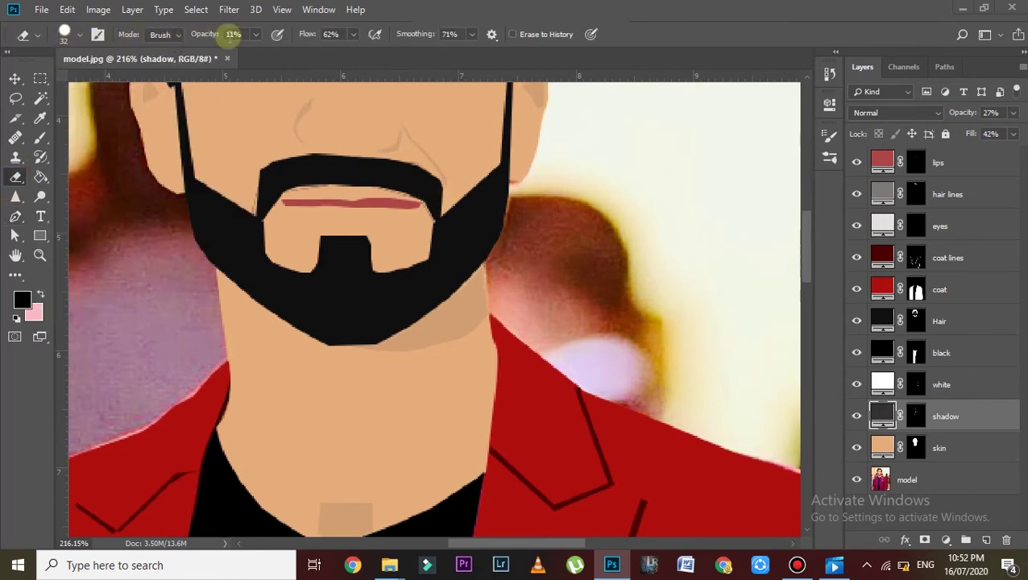
pyautogui.click(253, 36)
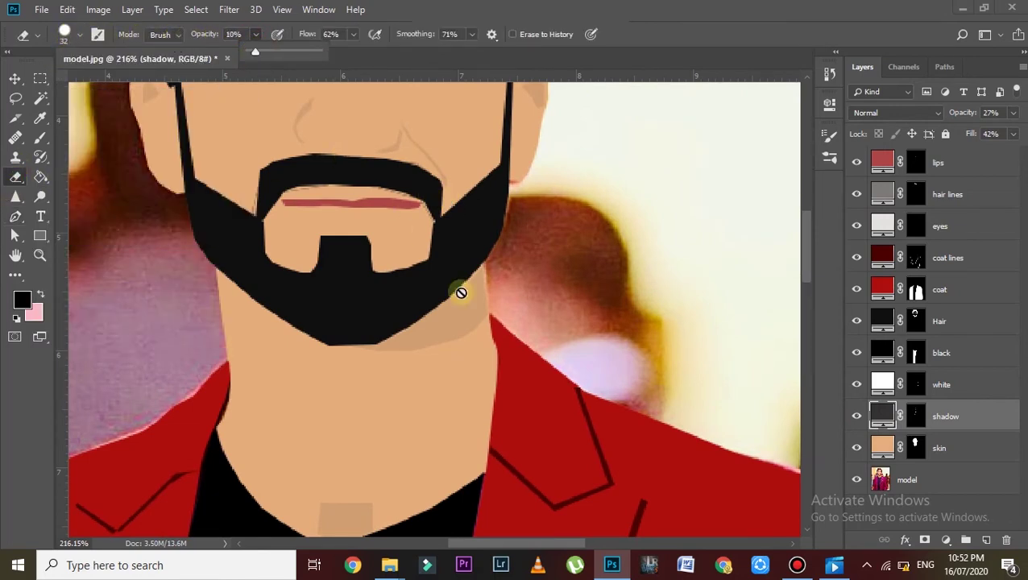
pyautogui.click(476, 332)
pyautogui.click(515, 227)
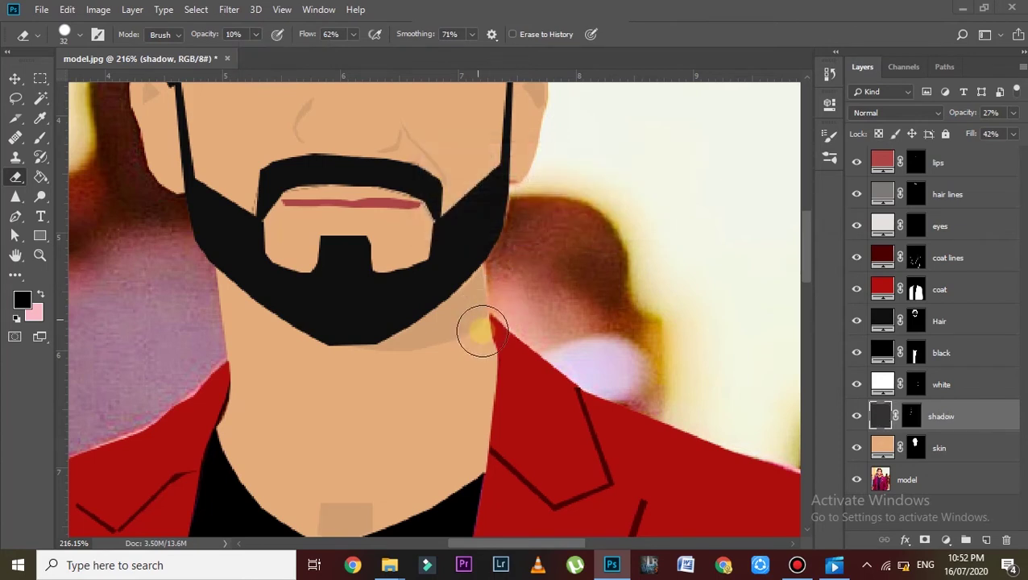
# - Erase the neck shadow below the beard on the shadow mask, eraser at 33%
pyautogui.moveTo(455, 368)
pyautogui.mouseDown()
pyautogui.moveTo(404, 368)
pyautogui.moveTo(437, 364)
pyautogui.mouseUp()
pyautogui.click(936, 416)
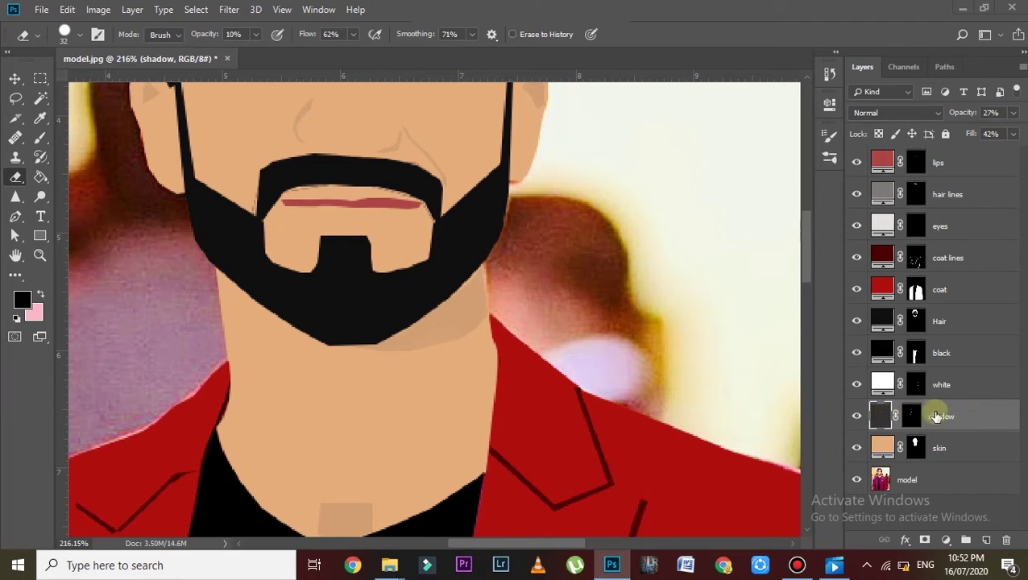
pyautogui.click(909, 417)
pyautogui.moveTo(321, 339)
pyautogui.mouseDown()
pyautogui.moveTo(476, 332)
pyautogui.moveTo(473, 341)
pyautogui.mouseUp()
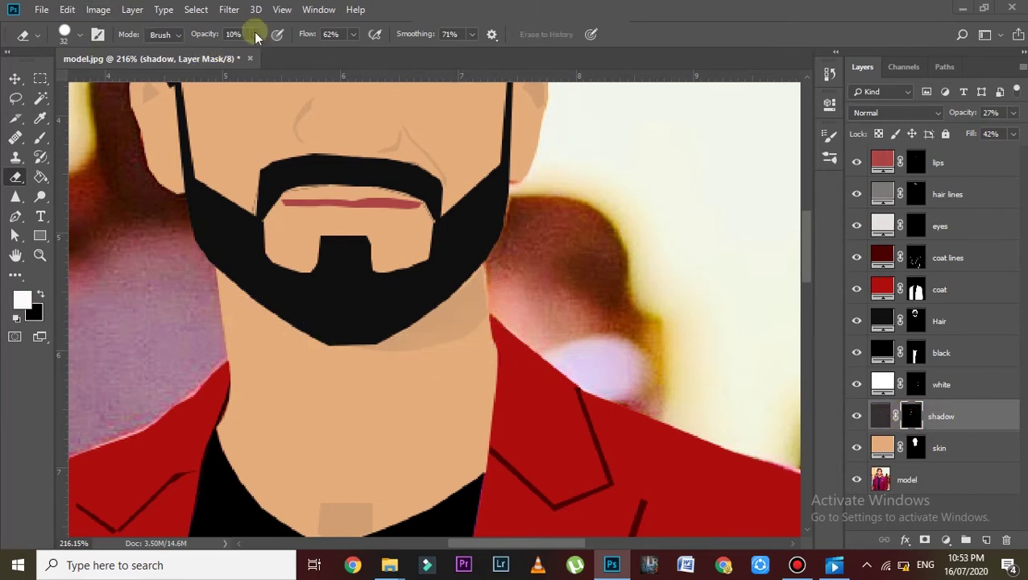
pyautogui.click(442, 312)
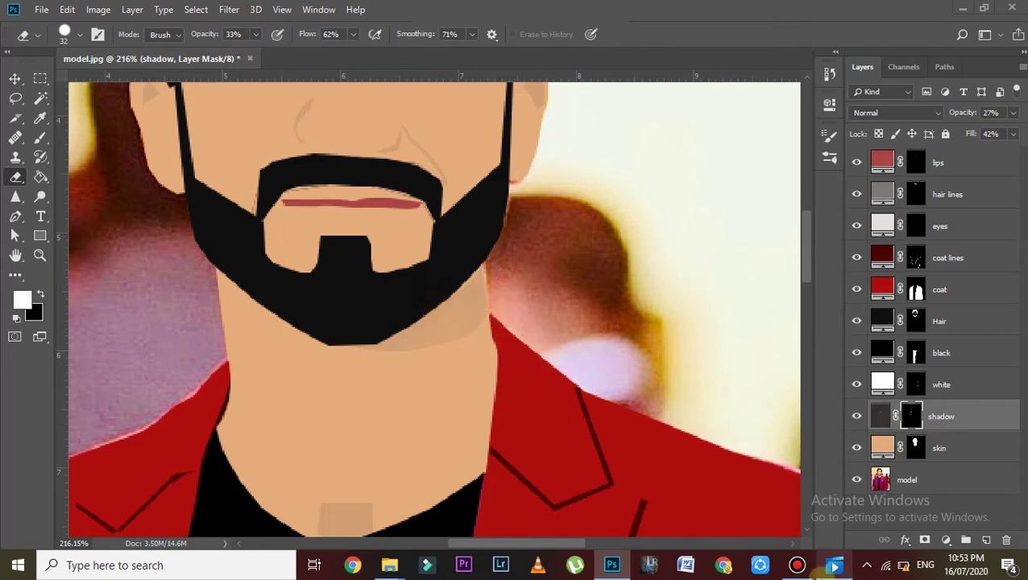
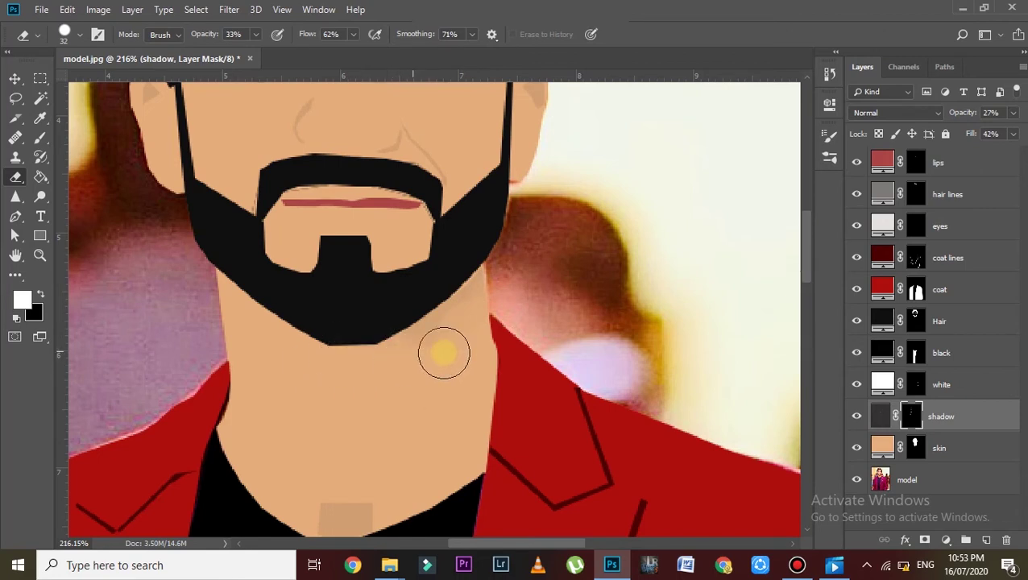
# - Erase part of the shadow mask down the neck and cheek
pyautogui.click(421, 359)
pyautogui.moveTo(392, 359)
pyautogui.mouseDown()
pyautogui.moveTo(385, 522)
pyautogui.moveTo(374, 473)
pyautogui.moveTo(298, 528)
pyautogui.moveTo(368, 505)
pyautogui.moveTo(325, 496)
pyautogui.mouseUp()
pyautogui.scroll(-2, 360, 482)
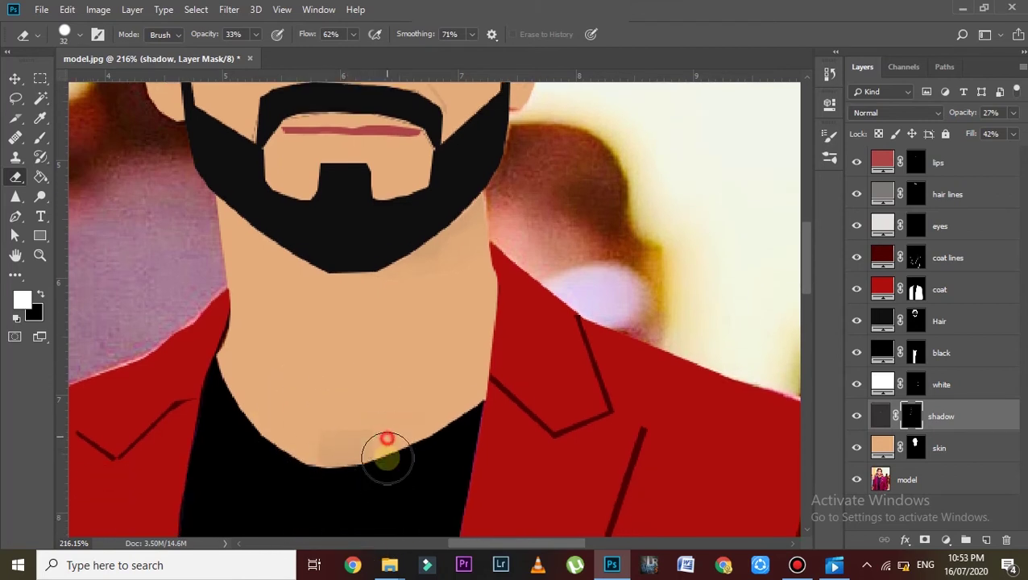
pyautogui.scroll(1, 399, 403)
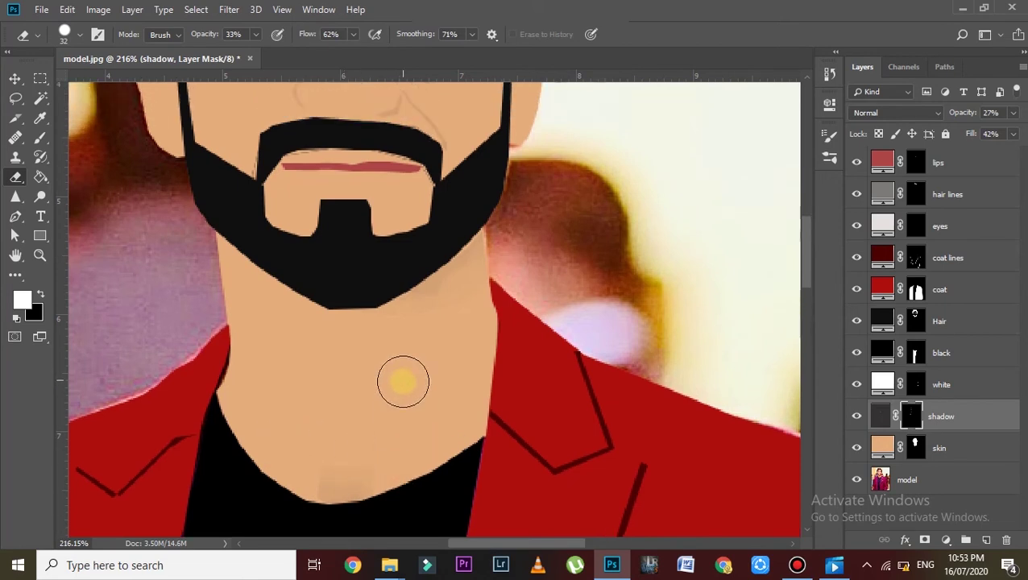
pyautogui.scroll(2, 386, 373)
pyautogui.scroll(2, 386, 369)
pyautogui.scroll(2, 184, 325)
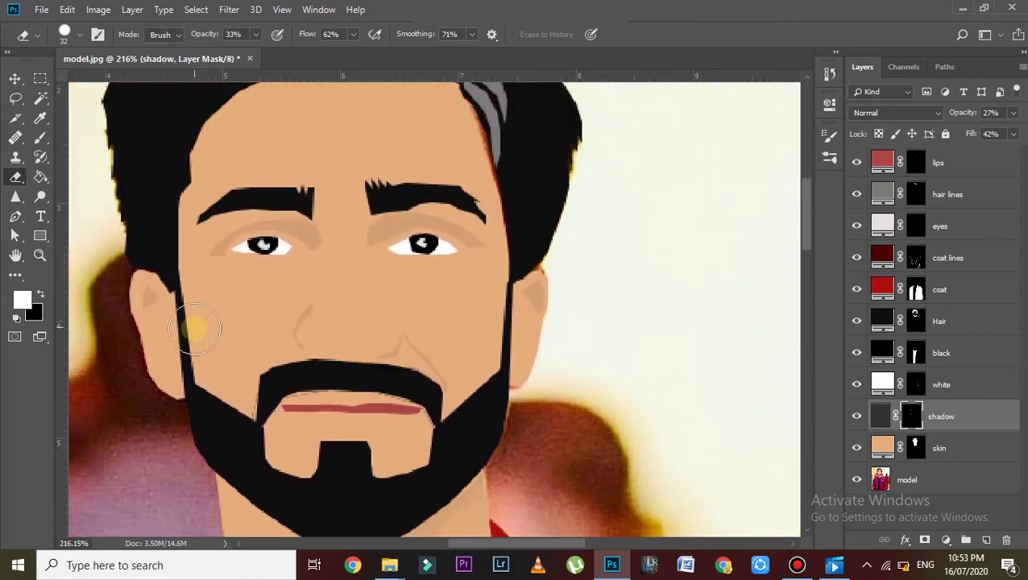
# - Shrink the eraser to 14 px and hide the original model photo layer
pyautogui.click(69, 34)
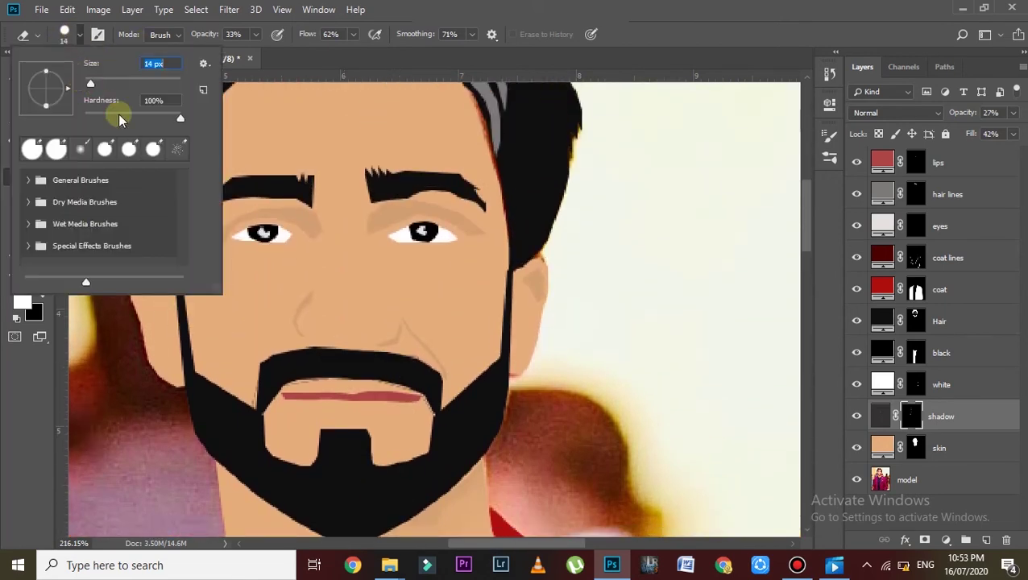
pyautogui.click(327, 301)
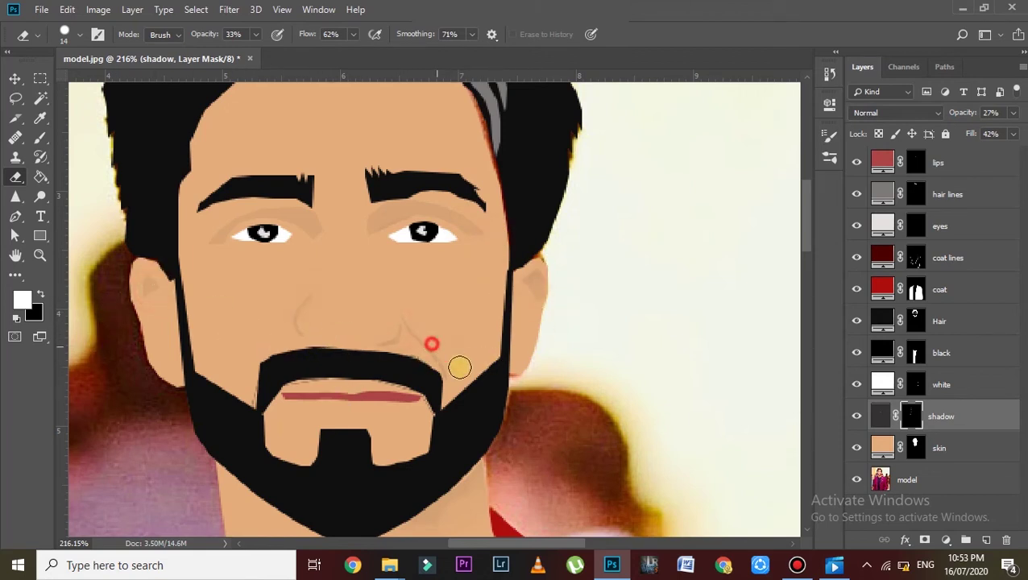
pyautogui.scroll(2, 422, 310)
pyautogui.scroll(-2, 424, 314)
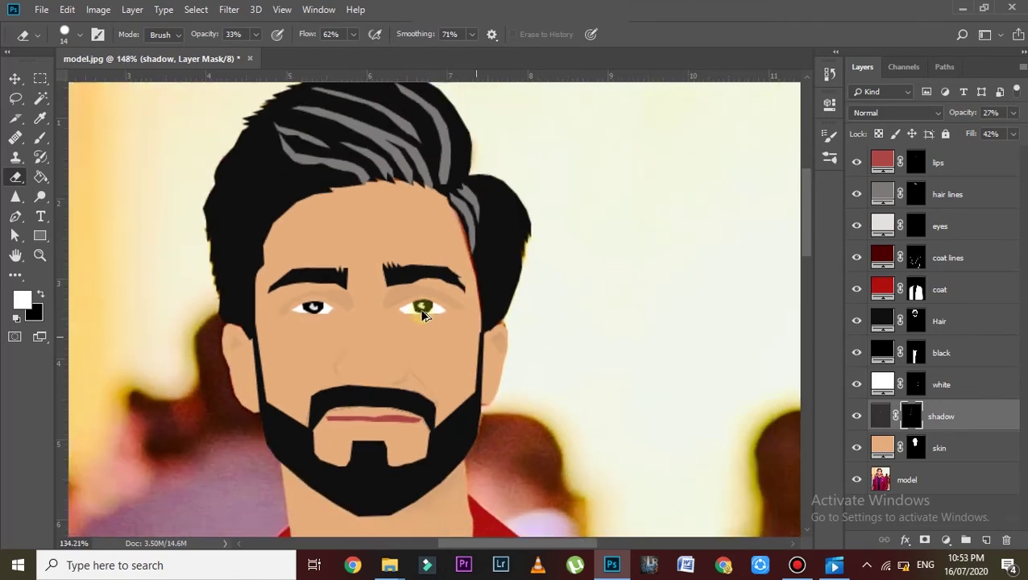
pyautogui.scroll(-2, 424, 314)
pyautogui.click(856, 479)
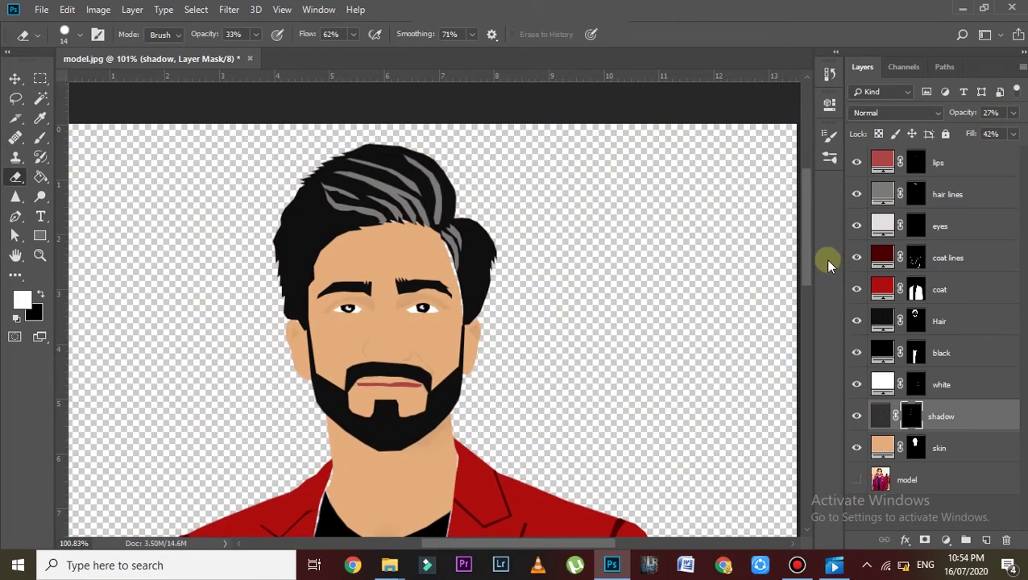
# - Brush the black shirt's mask to remove white fringe along its left and right edges
pyautogui.moveTo(808, 262); pyautogui.dragTo(808, 331)
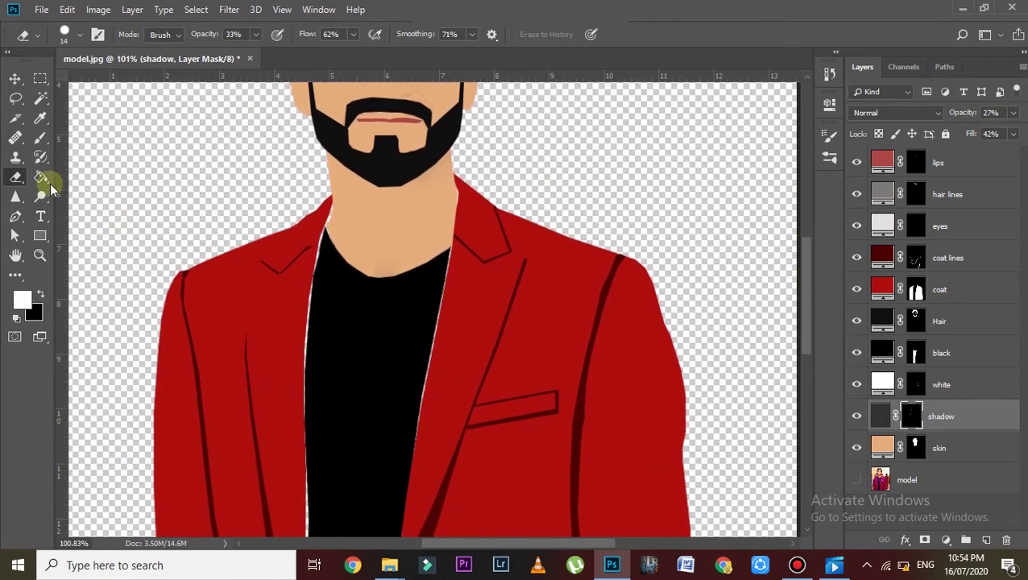
pyautogui.click(40, 140)
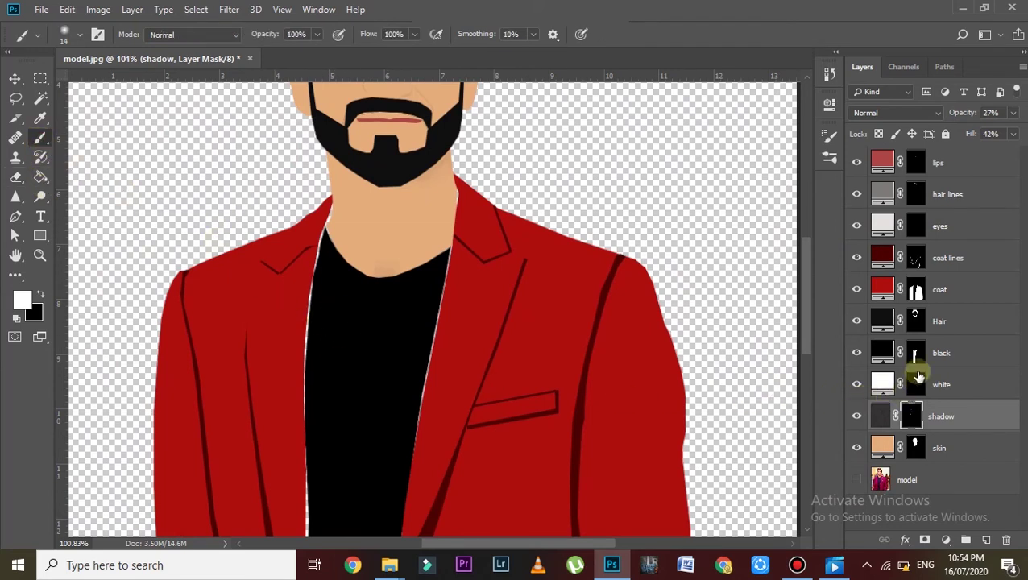
pyautogui.click(856, 352)
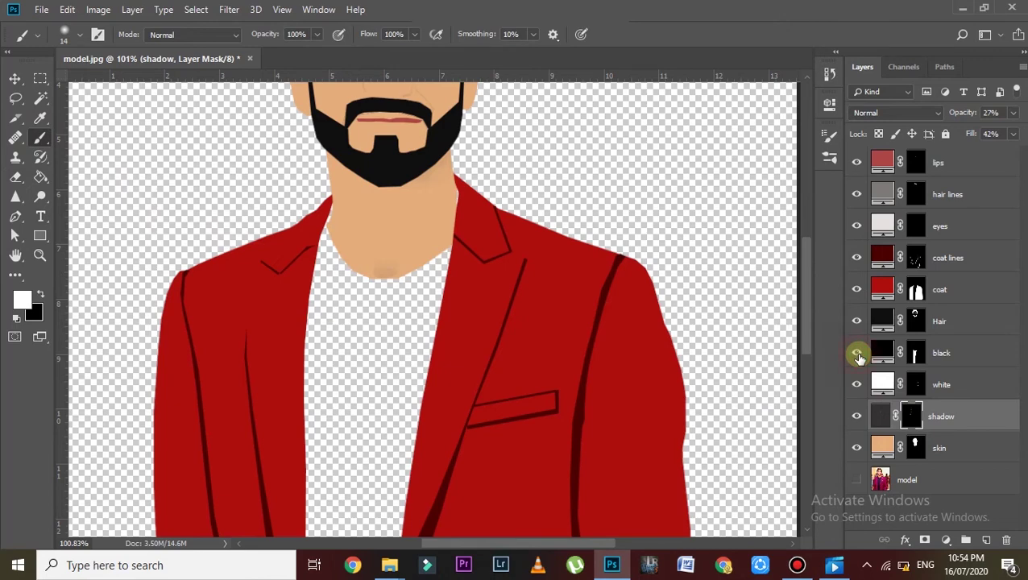
pyautogui.click(856, 352)
pyautogui.click(915, 353)
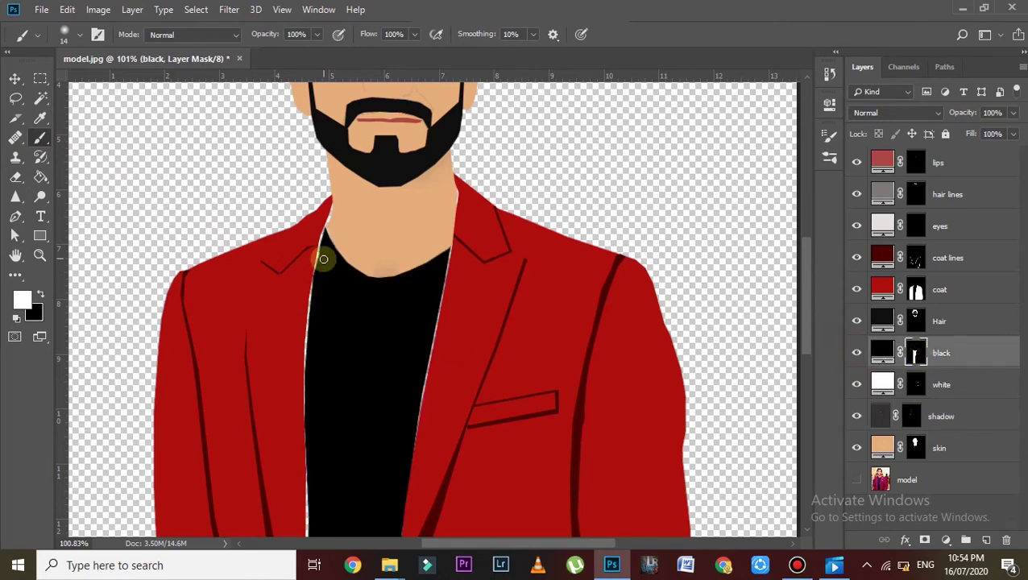
pyautogui.scroll(1, 320, 242)
pyautogui.scroll(1, 320, 242)
pyautogui.moveTo(324, 216)
pyautogui.mouseDown()
pyautogui.moveTo(310, 241)
pyautogui.moveTo(299, 392)
pyautogui.mouseUp()
pyautogui.moveTo(300, 449)
pyautogui.mouseDown()
pyautogui.moveTo(298, 493)
pyautogui.moveTo(298, 399)
pyautogui.mouseUp()
pyautogui.moveTo(470, 485); pyautogui.dragTo(511, 260)
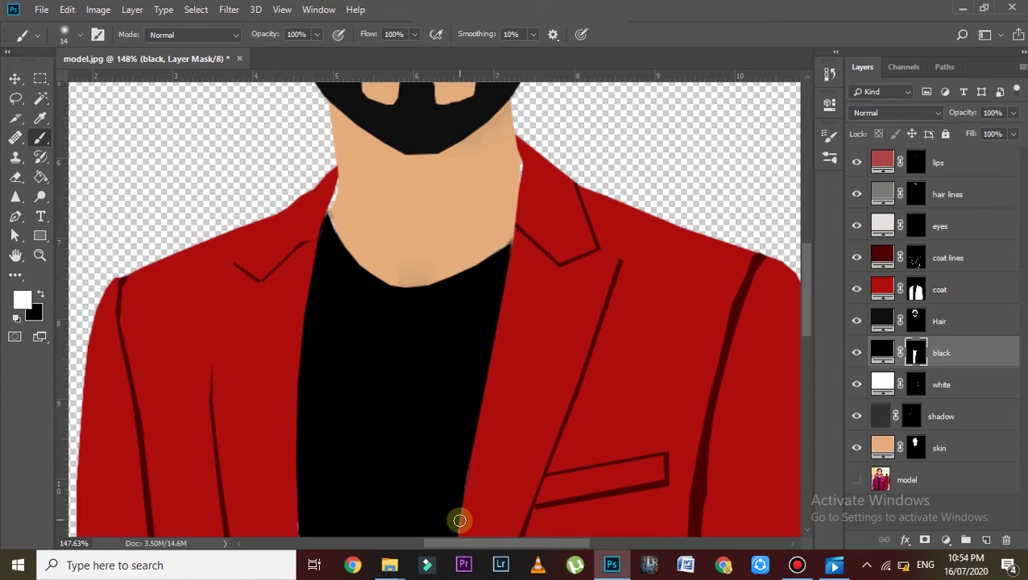
# - Touch up the shirt's upper-left, left, lower-left and lower-right edges to clear remaining fringe
pyautogui.scroll(-1, 455, 507)
pyautogui.scroll(-4, 450, 493)
pyautogui.scroll(-3, 426, 465)
pyautogui.moveTo(422, 455); pyautogui.dragTo(455, 239)
pyautogui.moveTo(294, 307); pyautogui.dragTo(299, 231)
pyautogui.moveTo(296, 405)
pyautogui.mouseDown()
pyautogui.moveTo(300, 374)
pyautogui.moveTo(296, 541)
pyautogui.mouseUp()
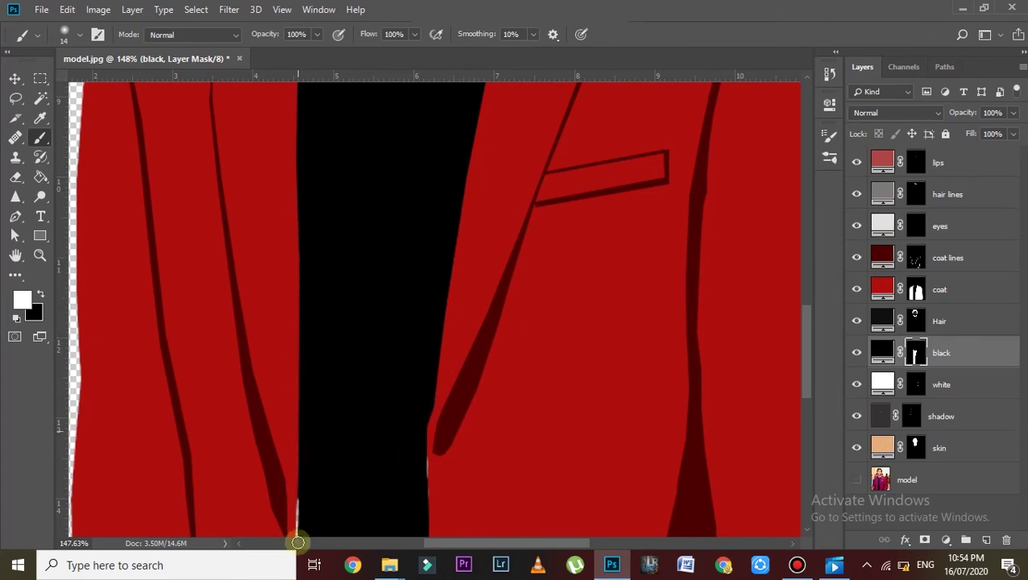
pyautogui.moveTo(422, 541); pyautogui.dragTo(411, 462)
pyautogui.scroll(-4, 412, 462)
pyautogui.scroll(-3, 389, 454)
pyautogui.moveTo(293, 333); pyautogui.dragTo(299, 248)
pyautogui.moveTo(289, 474); pyautogui.dragTo(282, 516)
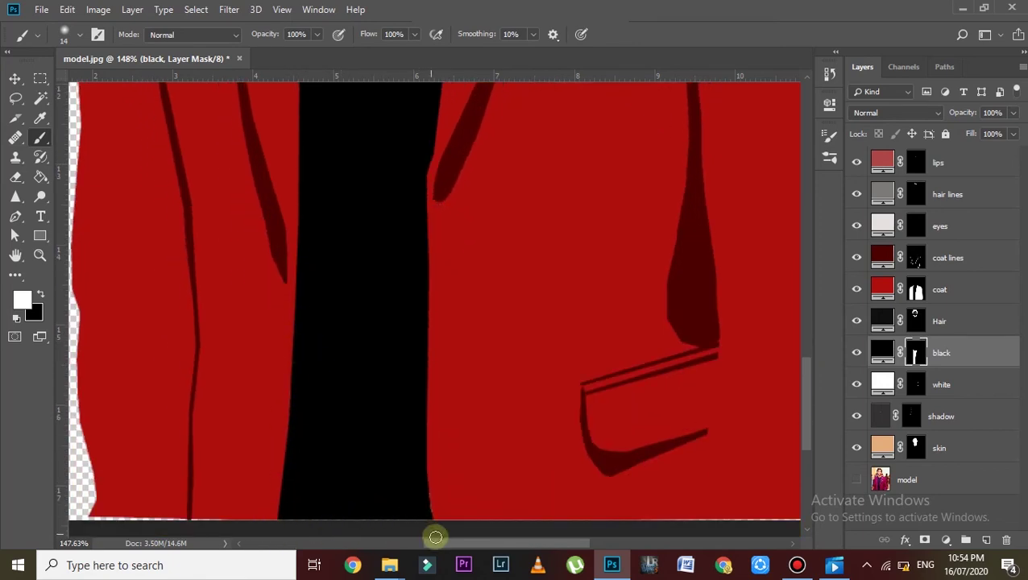
pyautogui.moveTo(445, 522); pyautogui.dragTo(439, 508)
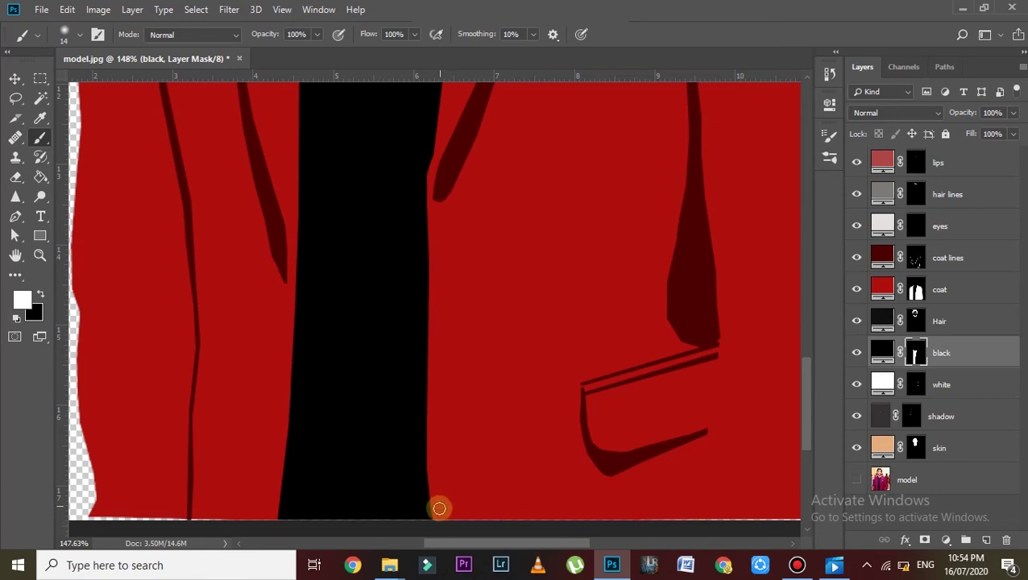
# - Paint the red coat's mask along its bottom edge and beside the collar
pyautogui.click(883, 284)
pyautogui.click(917, 291)
pyautogui.moveTo(85, 530)
pyautogui.mouseDown()
pyautogui.moveTo(229, 516)
pyautogui.moveTo(795, 520)
pyautogui.mouseUp()
pyautogui.moveTo(493, 543); pyautogui.dragTo(515, 528)
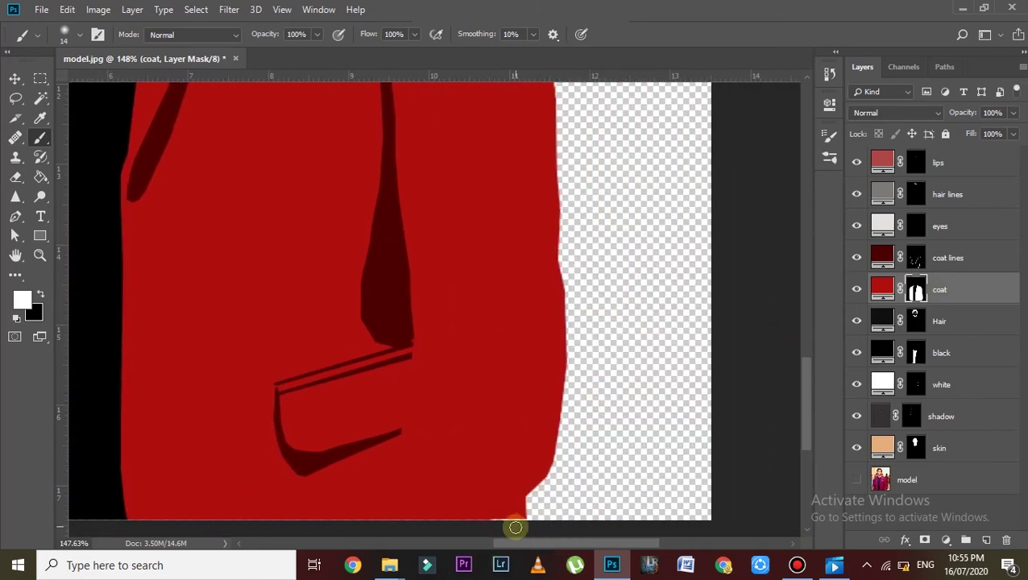
# - Zoom in on the neck and target the skin layer's mask
pyautogui.scroll(-2, 394, 485)
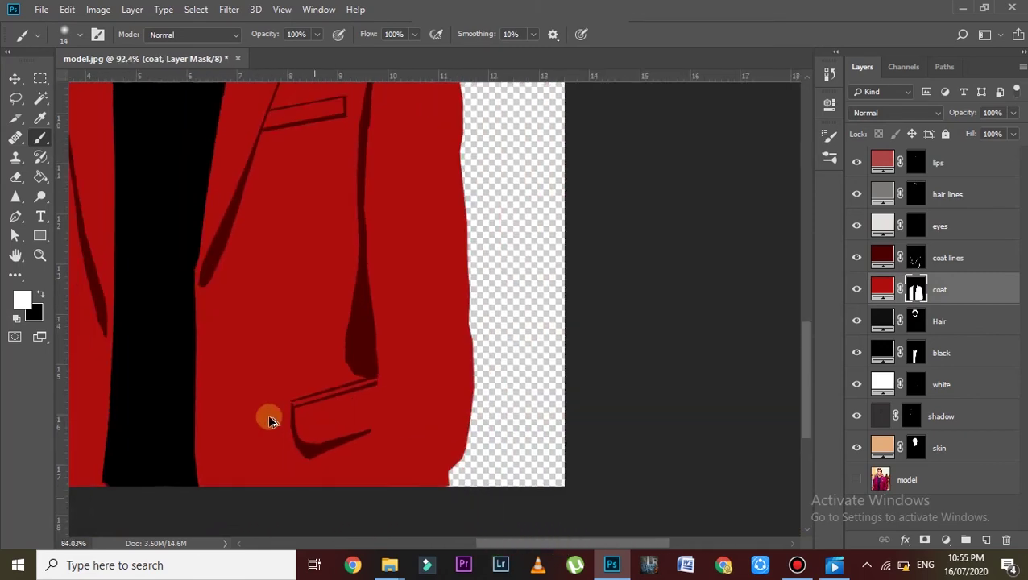
pyautogui.scroll(-2, 190, 347)
pyautogui.scroll(-1, 192, 344)
pyautogui.scroll(-1, 193, 344)
pyautogui.scroll(-1, 192, 344)
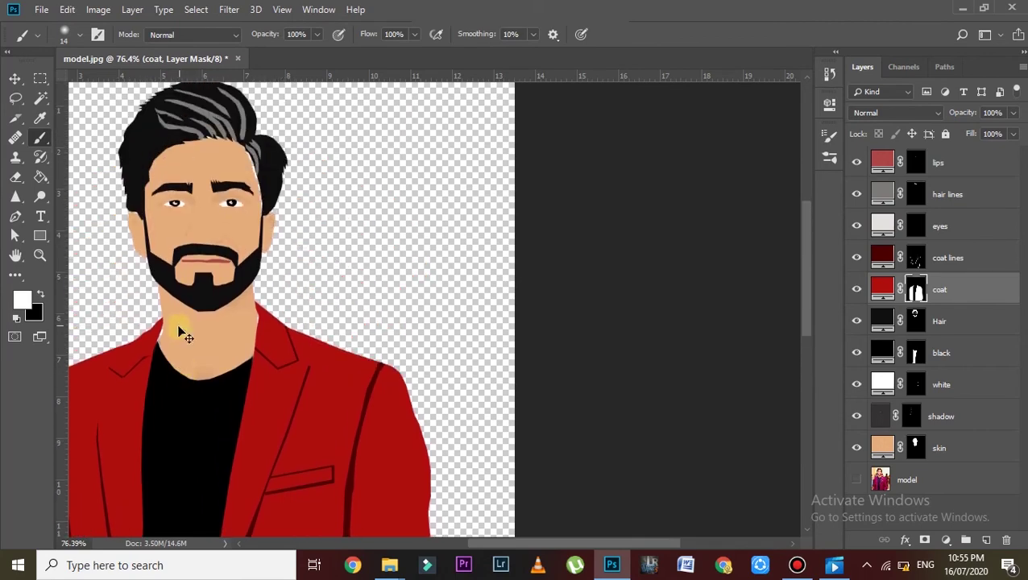
pyautogui.scroll(3, 161, 339)
pyautogui.scroll(1, 160, 341)
pyautogui.scroll(2, 159, 341)
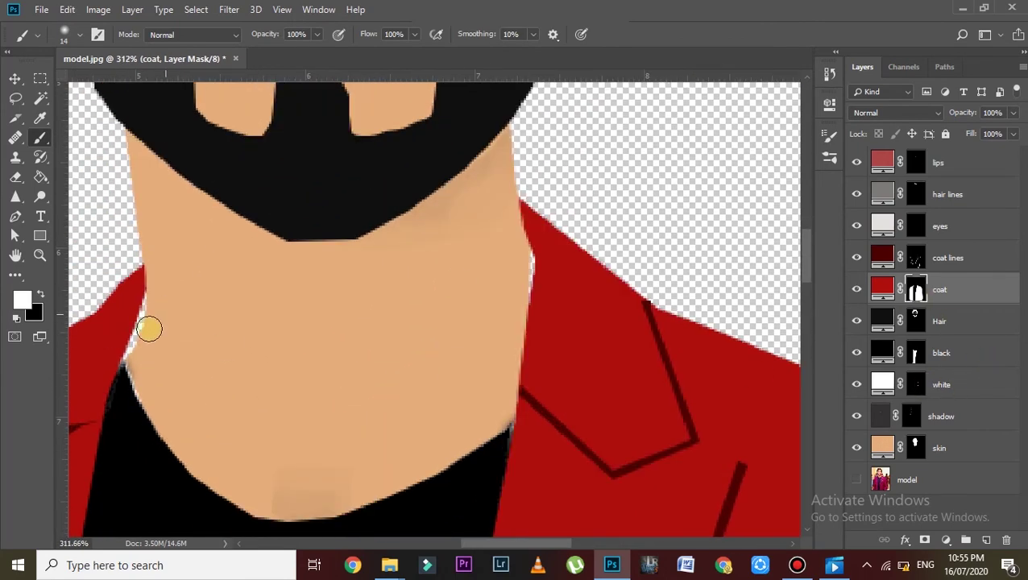
pyautogui.click(917, 448)
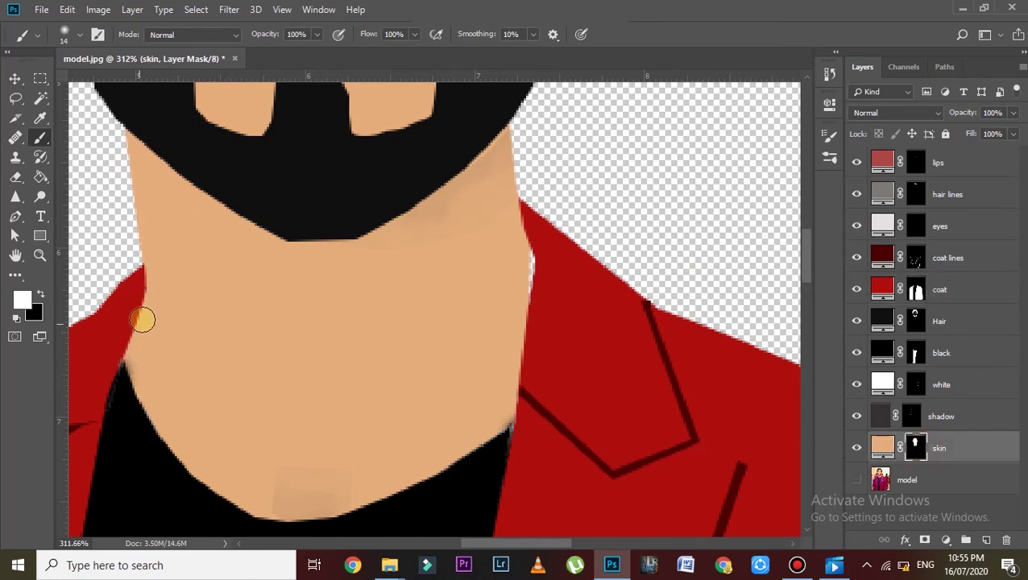
# - Paint the skin mask along both edges of the neck to fill the light gaps
pyautogui.moveTo(144, 390); pyautogui.dragTo(488, 297)
pyautogui.moveTo(542, 262); pyautogui.dragTo(514, 425)
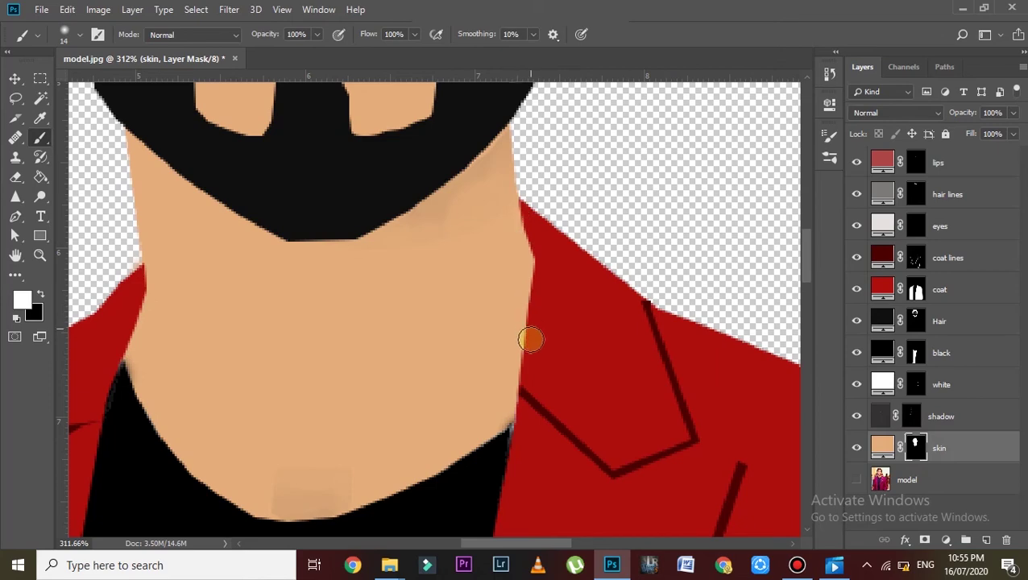
pyautogui.scroll(-5, 435, 313)
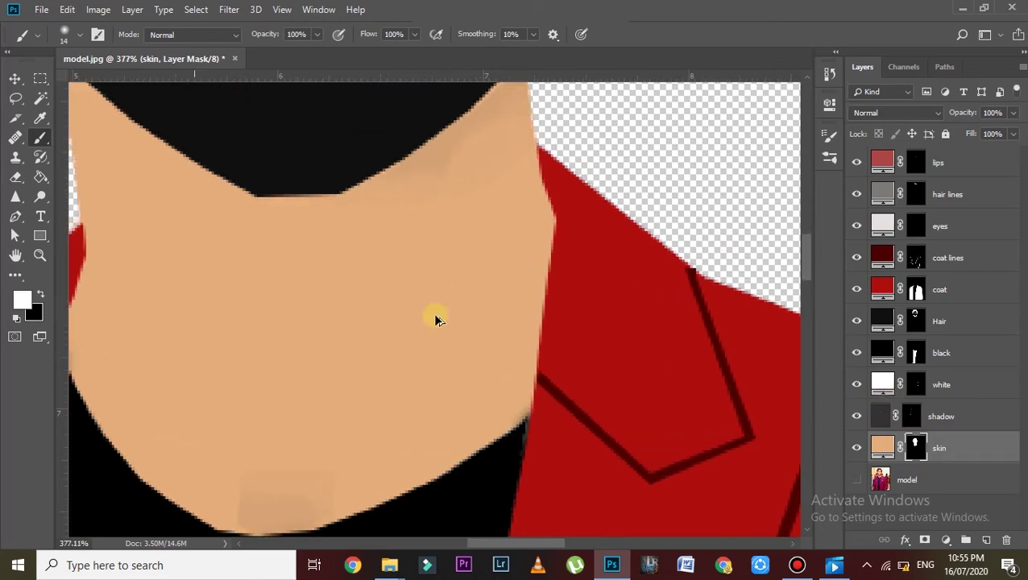
pyautogui.scroll(2, 403, 290)
pyautogui.scroll(4, 374, 261)
pyautogui.scroll(5, 373, 261)
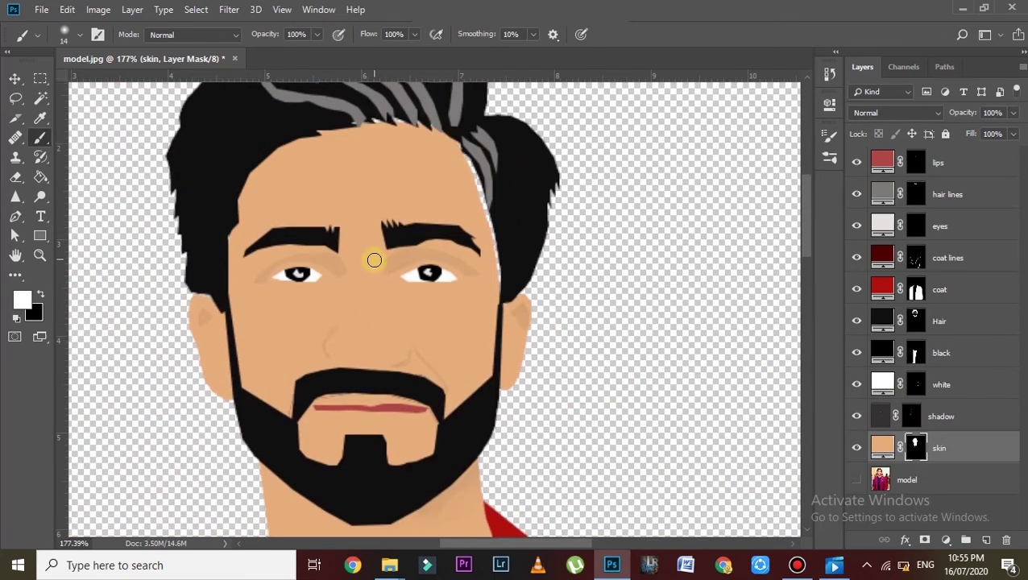
pyautogui.scroll(2, 501, 260)
pyautogui.scroll(2, 501, 263)
pyautogui.scroll(2, 500, 263)
# - Fill the white gap where the face meets the hair on the skin mask
pyautogui.moveTo(480, 307)
pyautogui.mouseDown()
pyautogui.moveTo(459, 207)
pyautogui.moveTo(431, 180)
pyautogui.mouseUp()
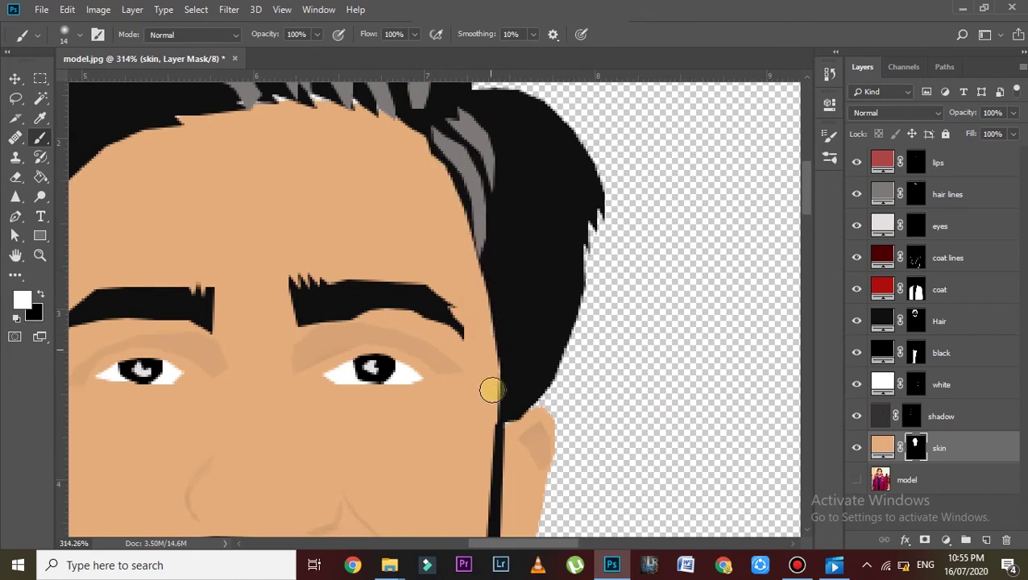
pyautogui.scroll(-2, 243, 161)
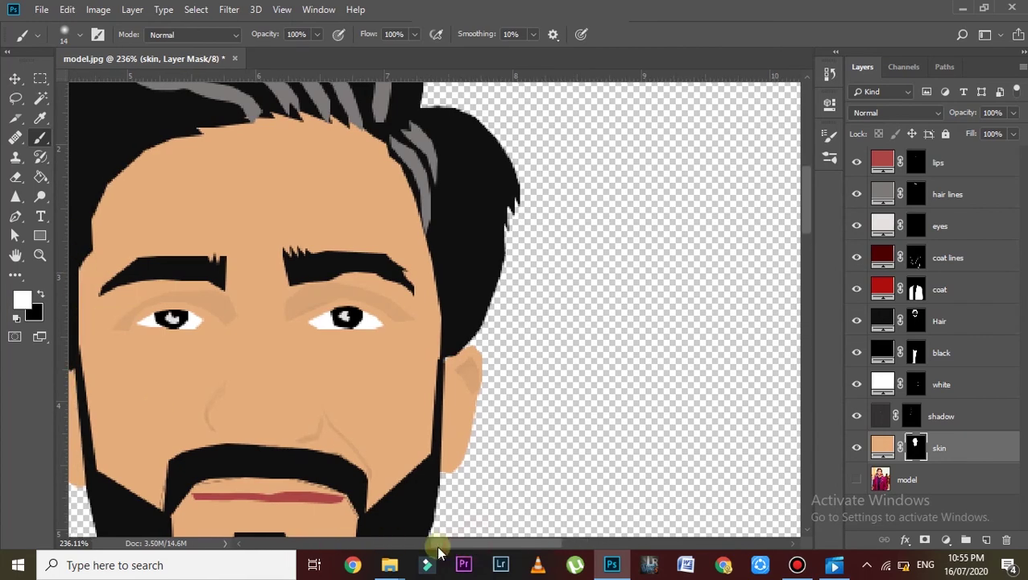
pyautogui.hscroll(-3, 427, 531)
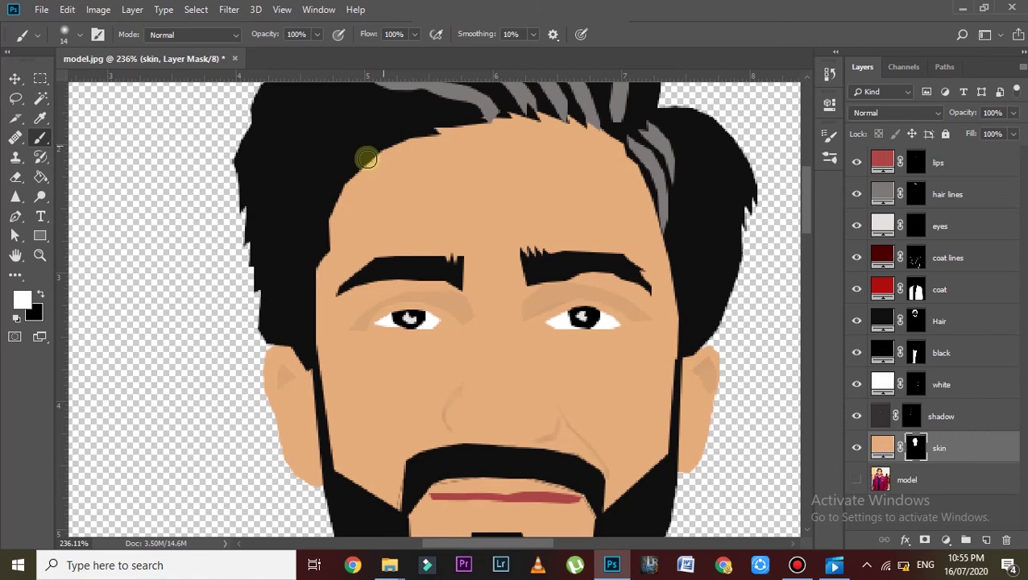
pyautogui.scroll(-1, 439, 371)
pyautogui.scroll(-1, 439, 367)
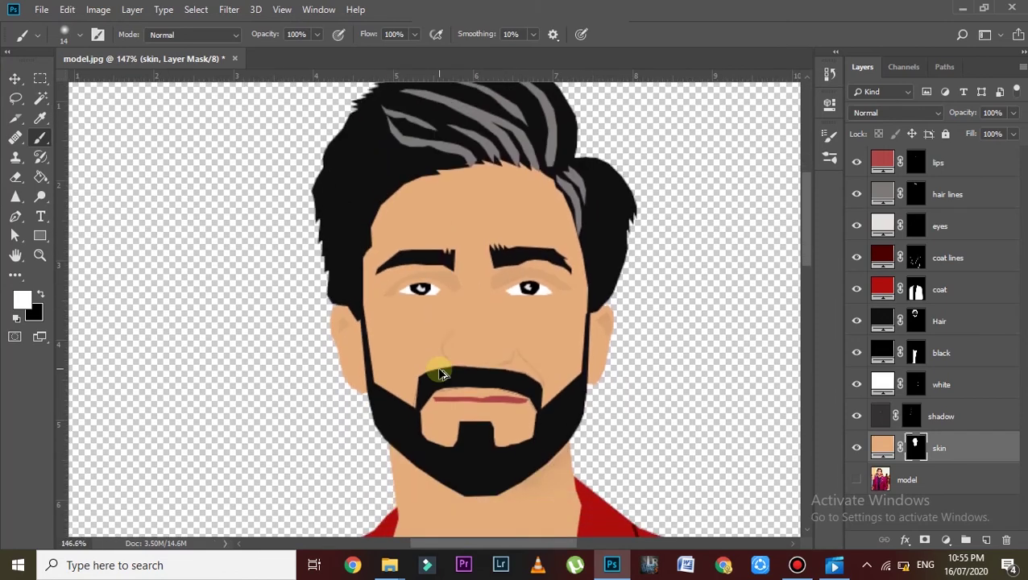
pyautogui.scroll(-2, 439, 367)
pyautogui.scroll(-1, 440, 369)
pyautogui.scroll(-1, 439, 370)
pyautogui.scroll(-1, 439, 370)
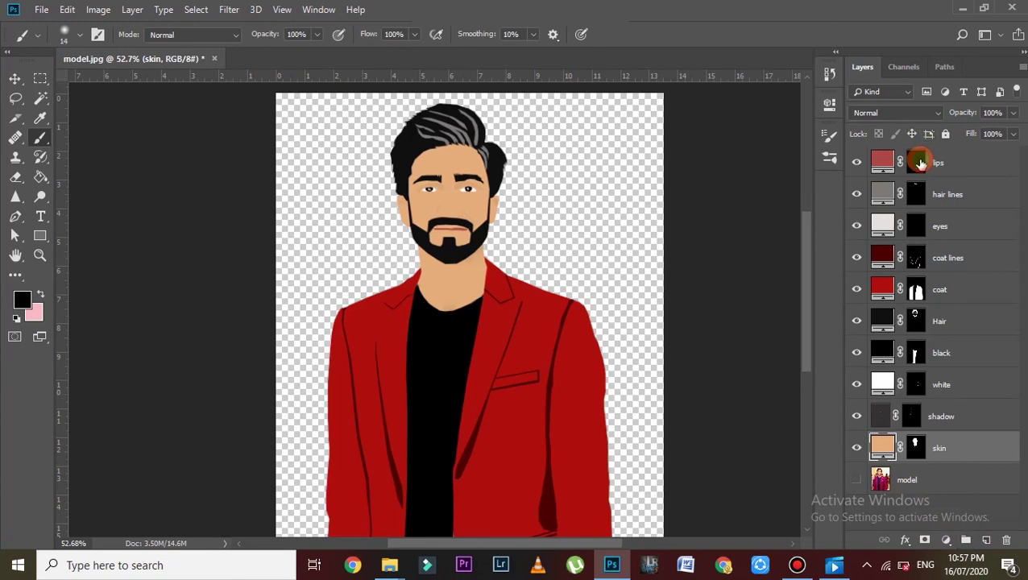
# - Add a dark solid colour fill layer above the lips layer
pyautogui.click(915, 162)
pyautogui.click(946, 540)
pyautogui.click(944, 281)
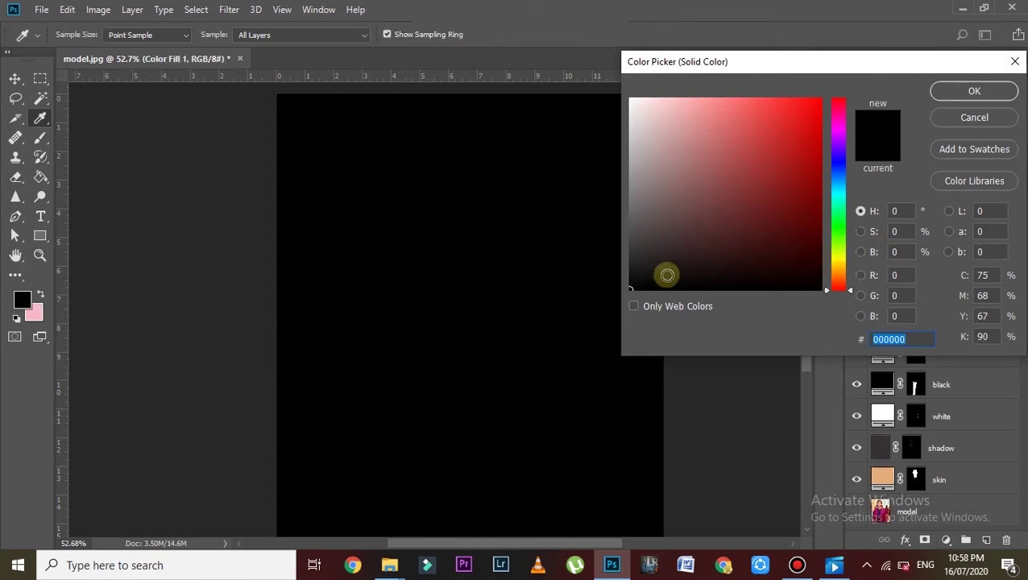
pyautogui.moveTo(643, 277); pyautogui.dragTo(640, 273)
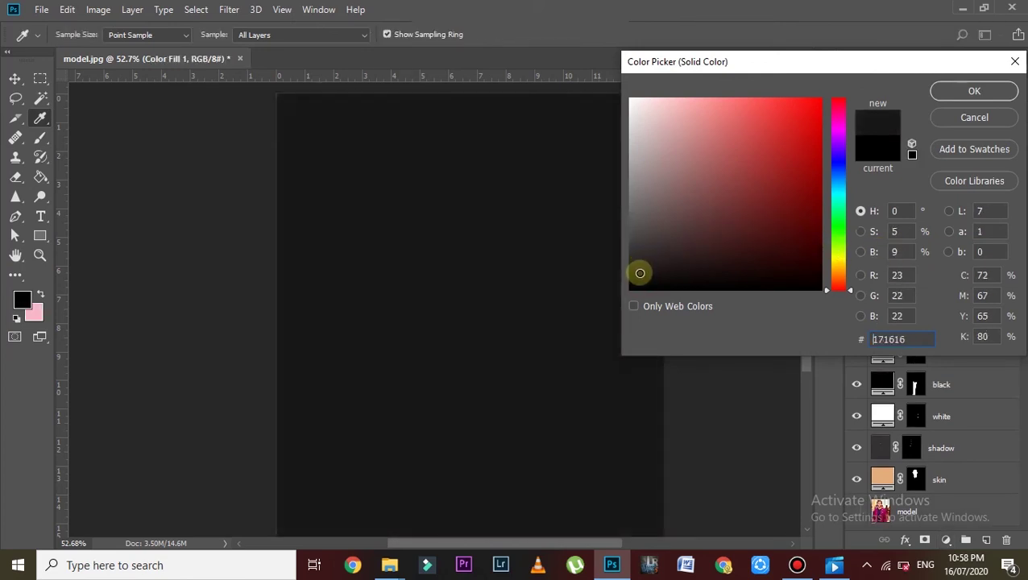
pyautogui.click(974, 91)
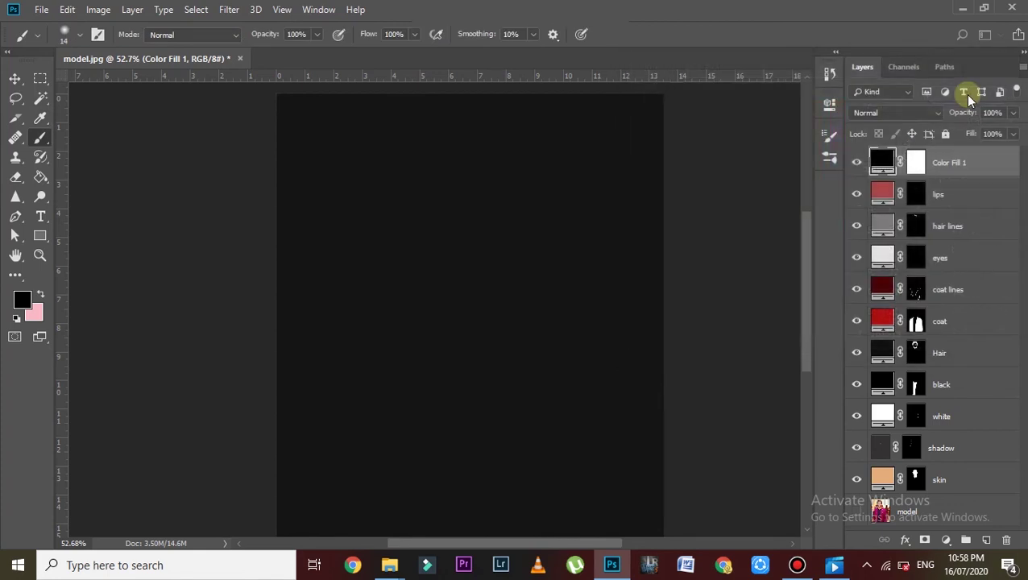
# - Rename the fill layer 'eyes lines' and invert its mask to black
pyautogui.click(960, 169)
pyautogui.write('eyes line')
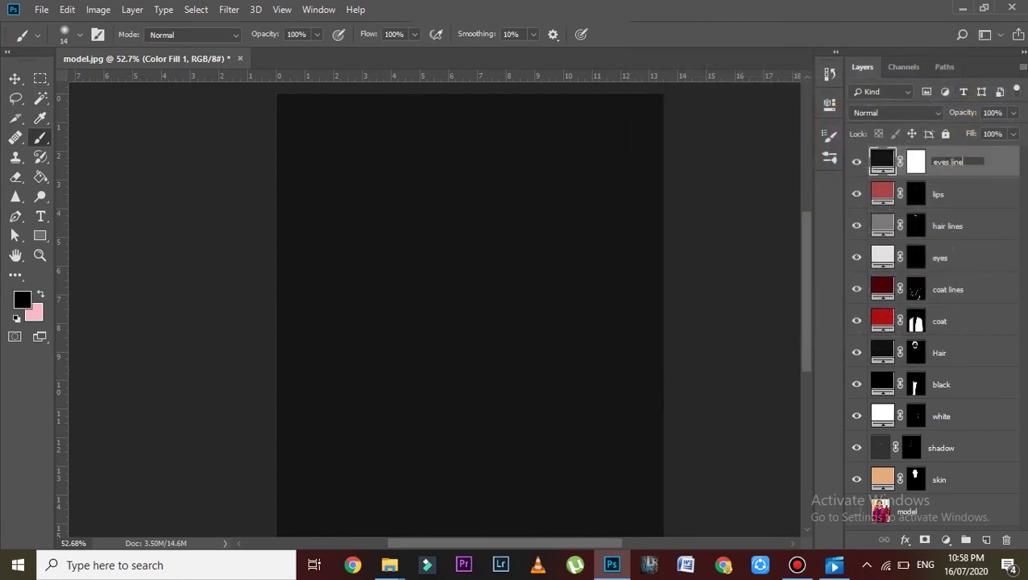
pyautogui.write('s')
pyautogui.click(960, 171)
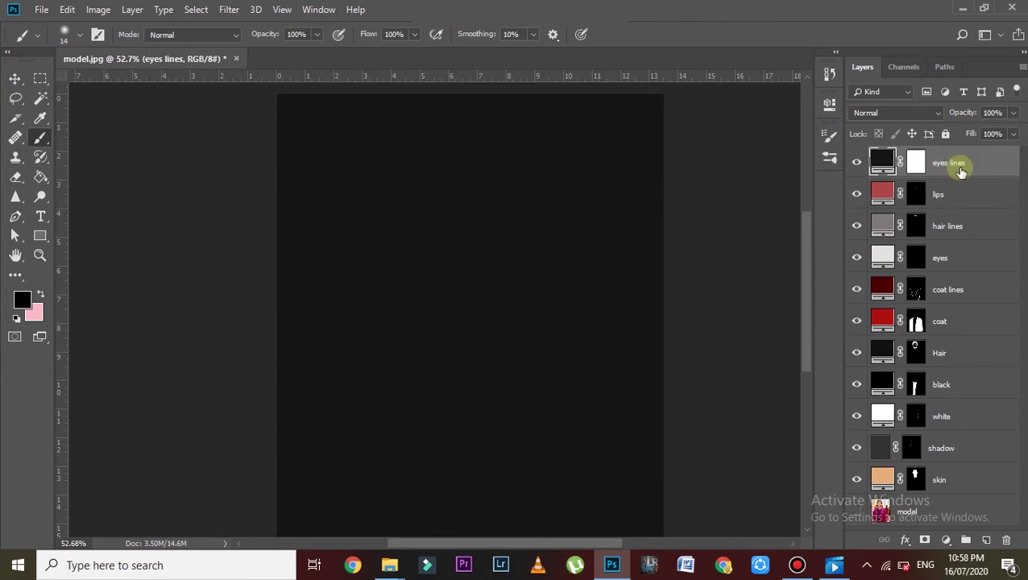
pyautogui.click(916, 165)
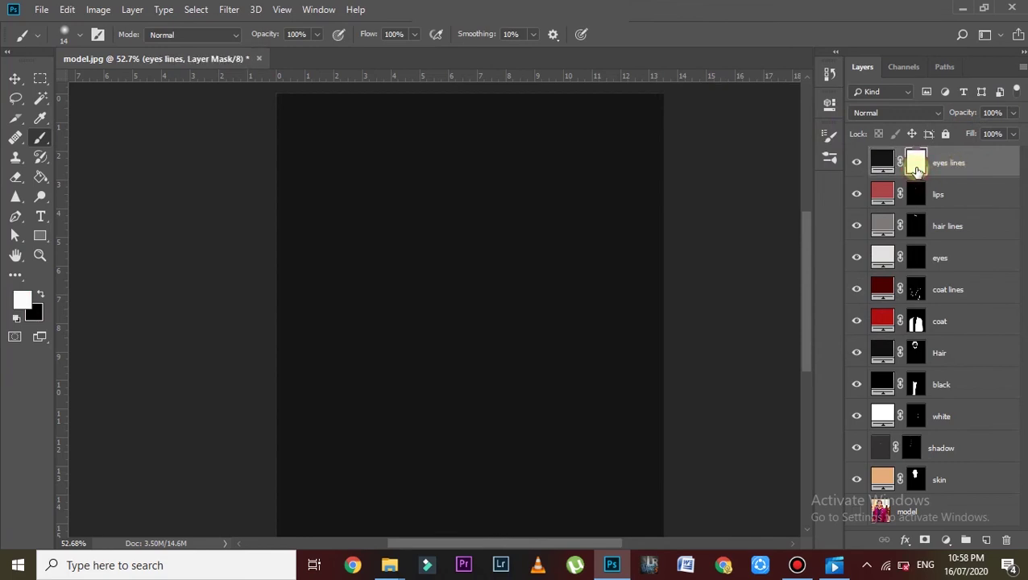
pyautogui.hotkey('ctrl', 'i')
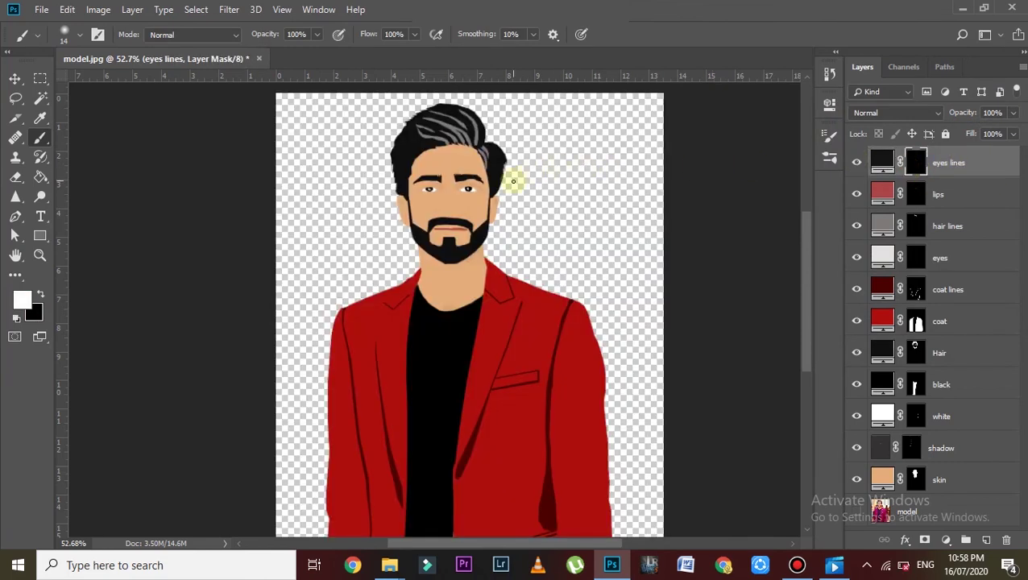
pyautogui.scroll(2, 484, 179)
pyautogui.scroll(2, 431, 165)
pyautogui.scroll(3, 439, 171)
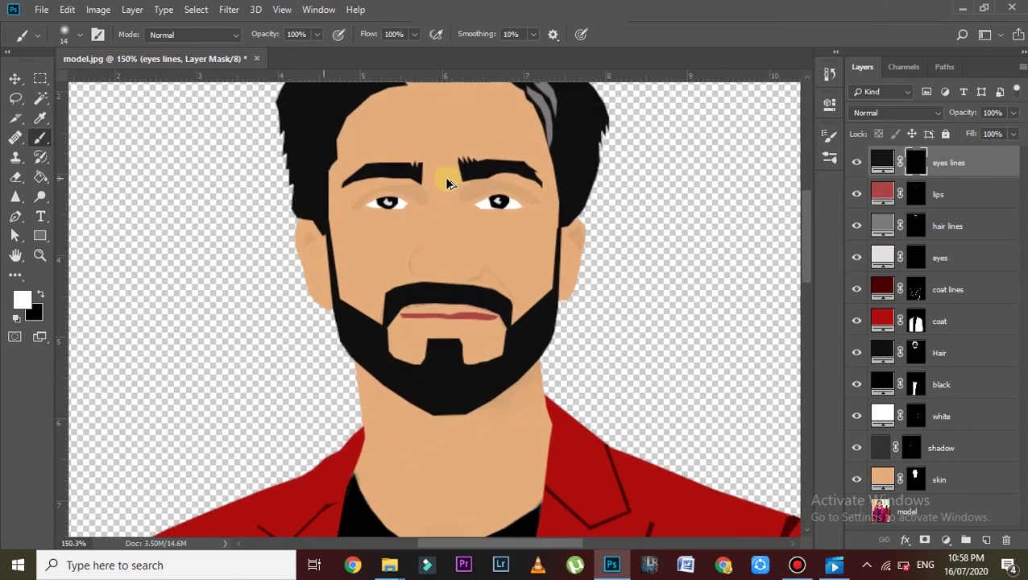
pyautogui.scroll(2, 448, 181)
pyautogui.scroll(2, 449, 182)
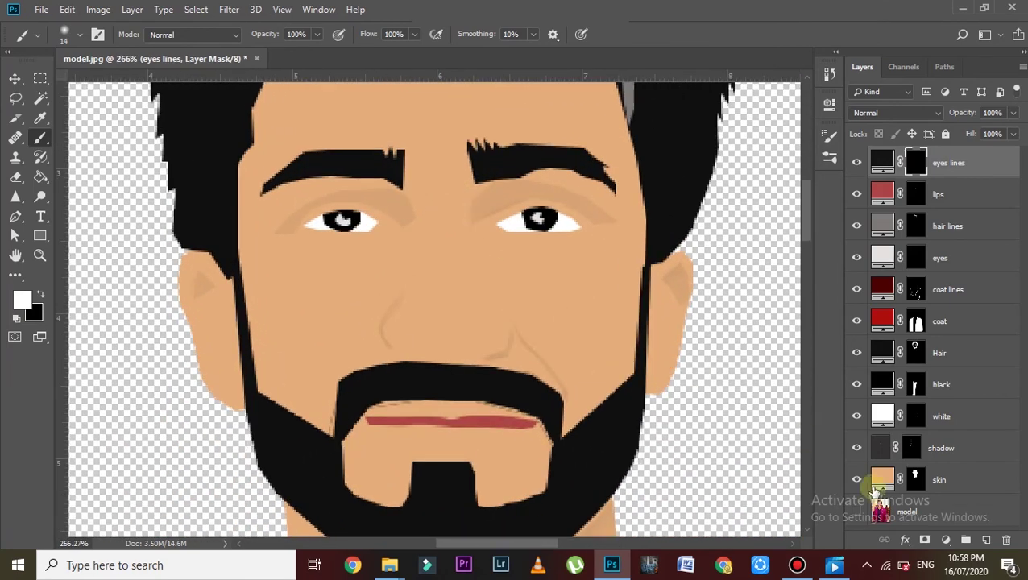
# - Show the model photo, hide the skin, and trace the right-hand eye's upper lid with the Pen
pyautogui.click(858, 511)
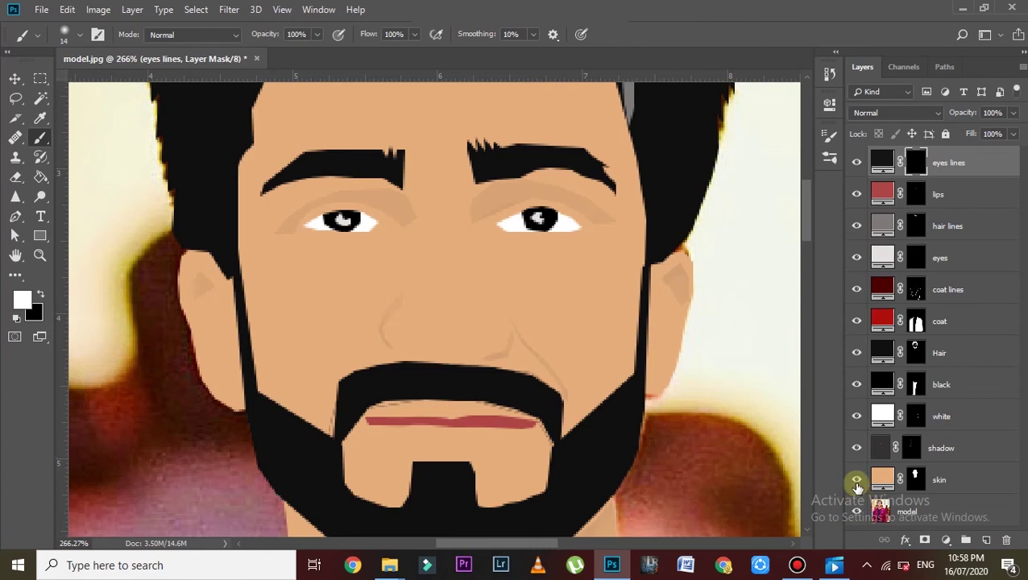
pyautogui.click(857, 479)
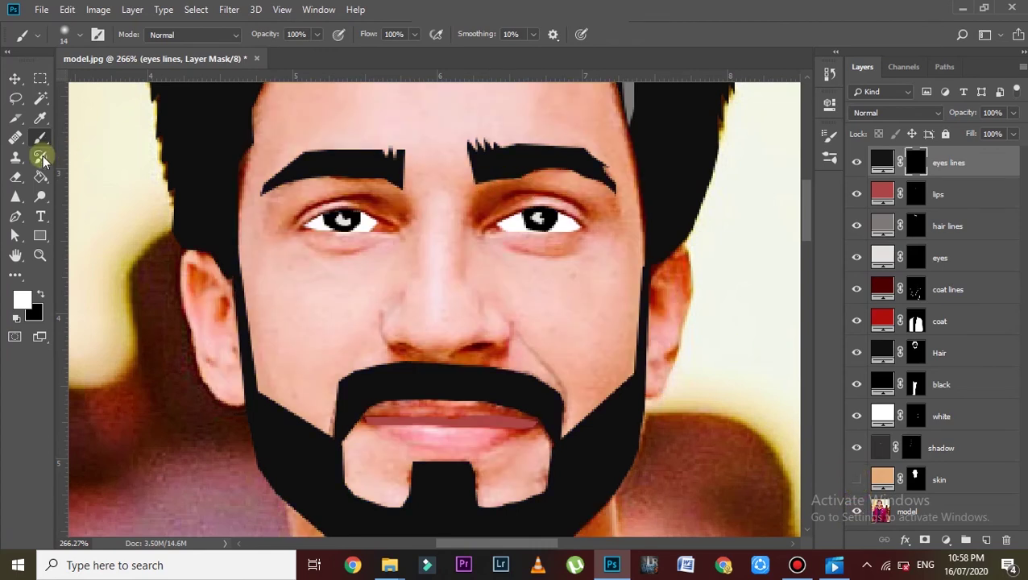
pyautogui.click(15, 216)
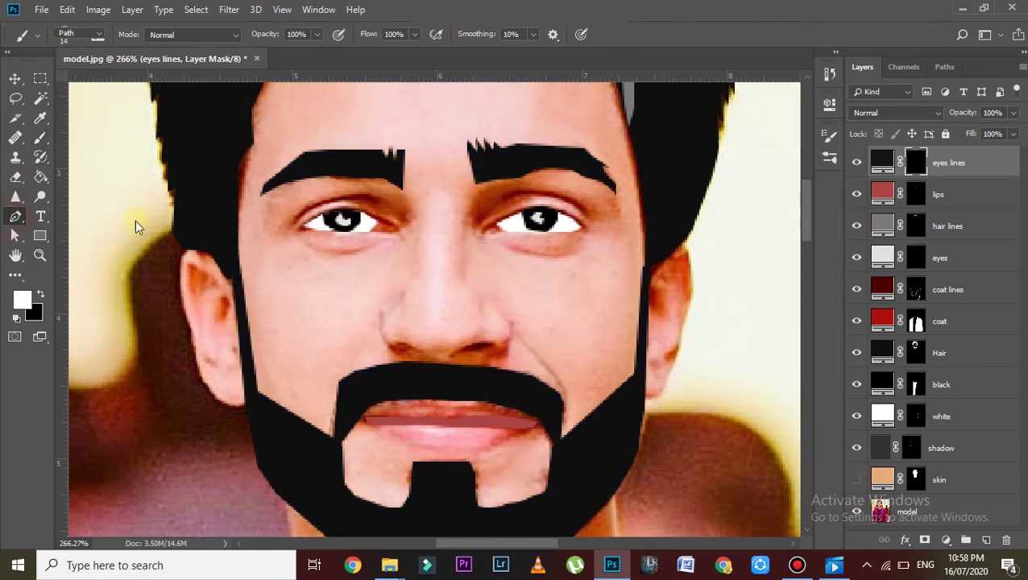
pyautogui.click(506, 203)
pyautogui.click(517, 197)
pyautogui.click(529, 193)
pyautogui.click(550, 196)
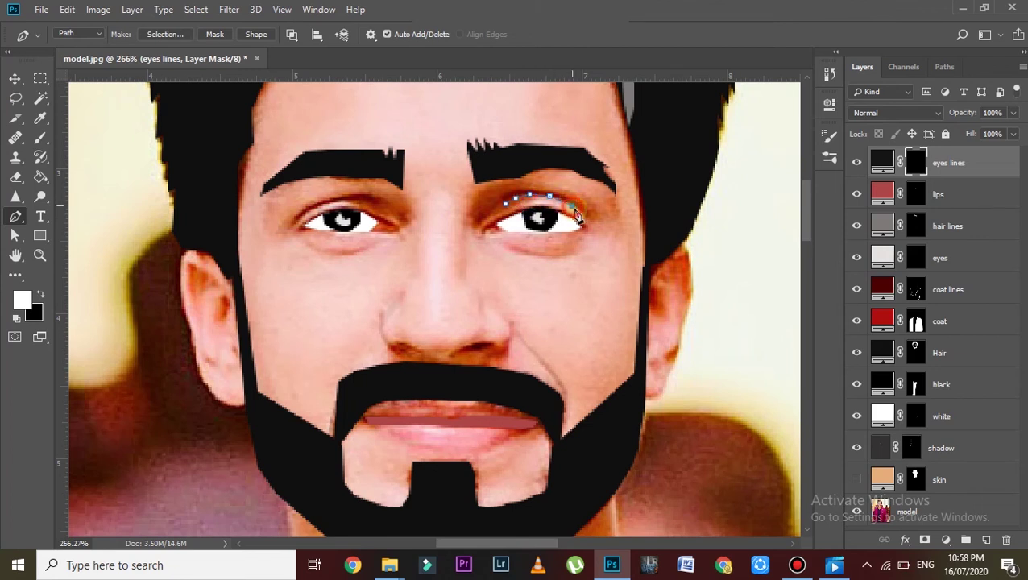
pyautogui.click(574, 198)
pyautogui.click(555, 192)
pyautogui.click(540, 188)
pyautogui.click(515, 197)
pyautogui.click(505, 196)
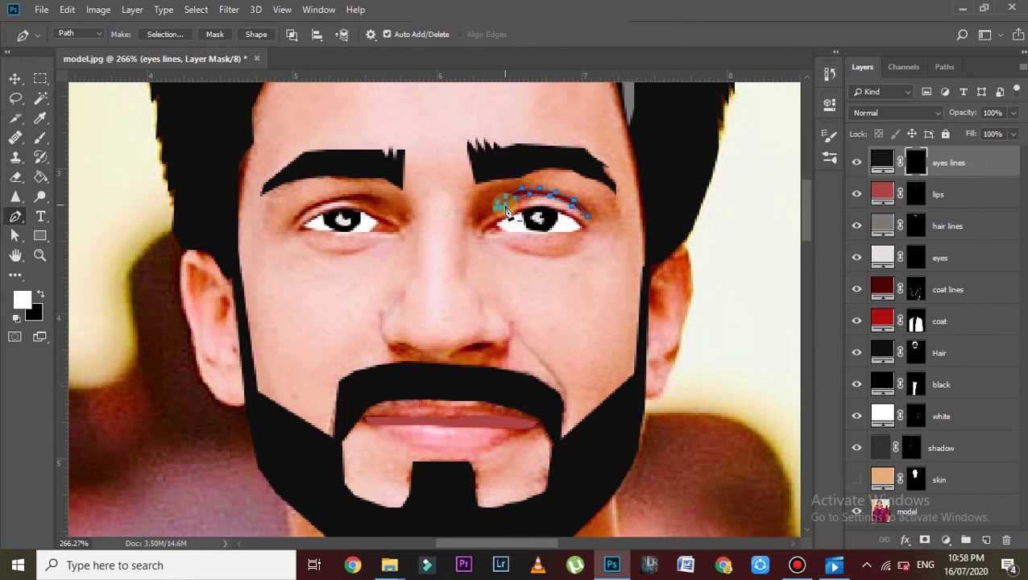
pyautogui.press('Escape')
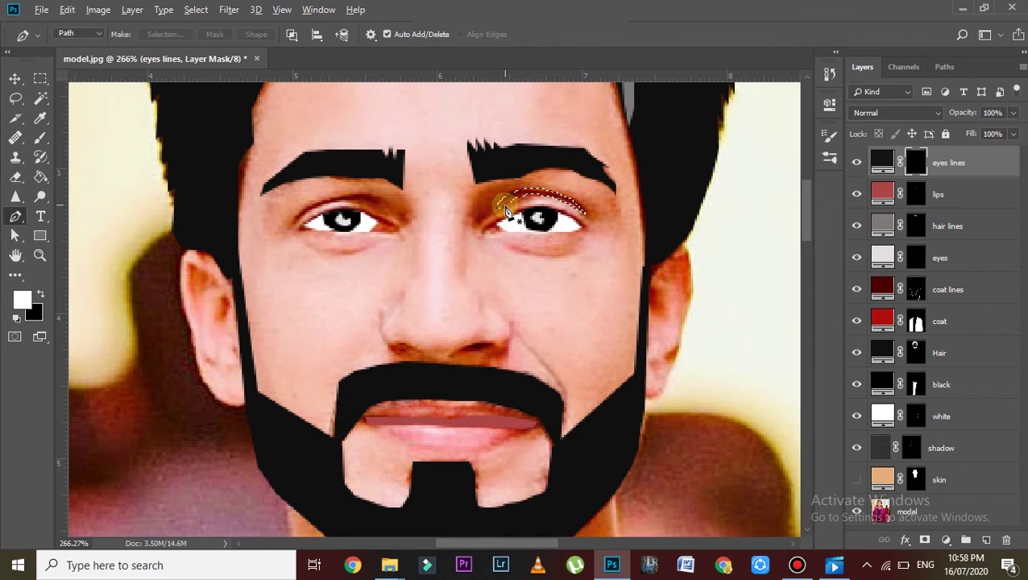
# - Trace the right-hand eye's lower lid and fill the lid selections black
pyautogui.click(502, 241)
pyautogui.click(517, 248)
pyautogui.click(537, 252)
pyautogui.click(557, 254)
pyautogui.click(569, 252)
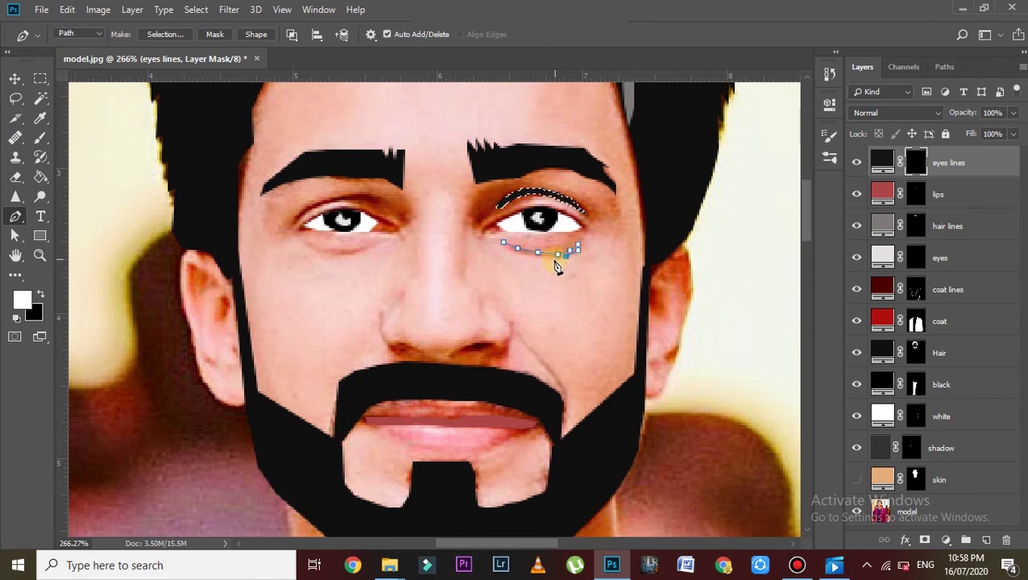
pyautogui.press('Escape')
pyautogui.hotkey('alt', 'BackSpace')
pyautogui.hotkey('ctrl', 'd')
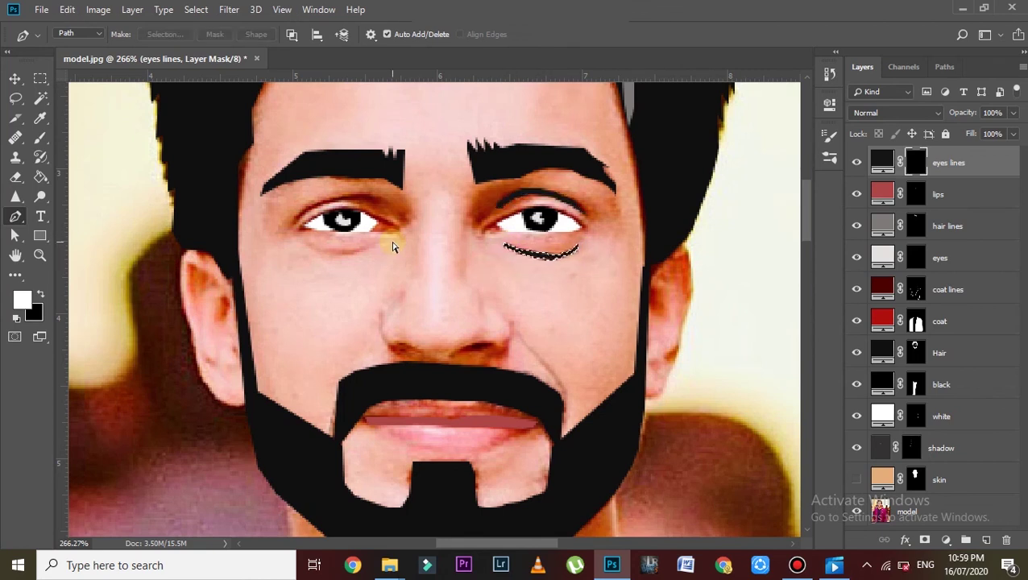
# - Trace and fill a black line along the left eye's lower lid
pyautogui.click(303, 240)
pyautogui.click(326, 249)
pyautogui.click(354, 251)
pyautogui.click(373, 242)
pyautogui.click(364, 248)
pyautogui.click(339, 255)
pyautogui.click(315, 250)
pyautogui.click(303, 240)
pyautogui.hotkey('ctrl', 'Return')
pyautogui.hotkey('alt', 'BackSpace')
pyautogui.hotkey('ctrl', 'd')
# - Trace and fill a black line along the left eye's upper lid
pyautogui.click(296, 223)
pyautogui.click(319, 208)
pyautogui.click(348, 201)
pyautogui.click(364, 207)
pyautogui.click(387, 213)
pyautogui.click(369, 201)
pyautogui.click(348, 197)
pyautogui.click(326, 200)
pyautogui.click(298, 217)
pyautogui.hotkey('ctrl', 'Return')
pyautogui.hotkey('alt', 'BackSpace')
pyautogui.hotkey('ctrl', 'd')
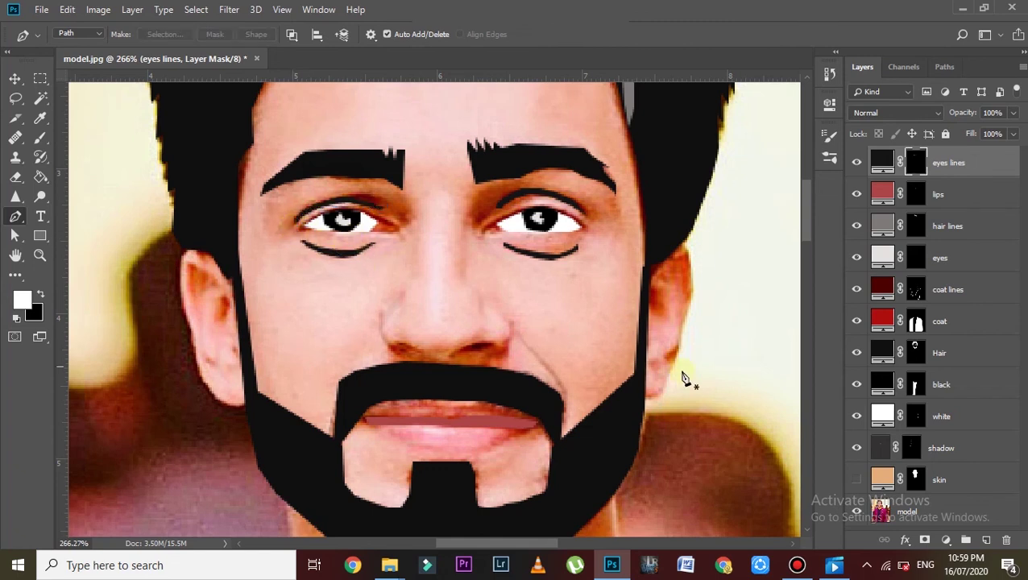
# - Show the skin layer again and toggle the eye lines to compare
pyautogui.click(856, 480)
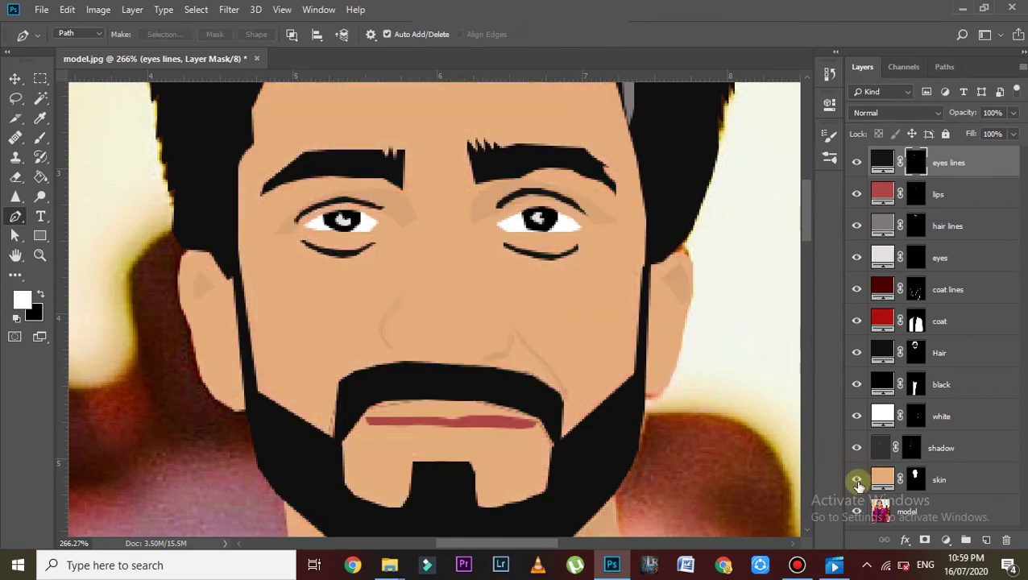
pyautogui.click(856, 162)
pyautogui.click(856, 162)
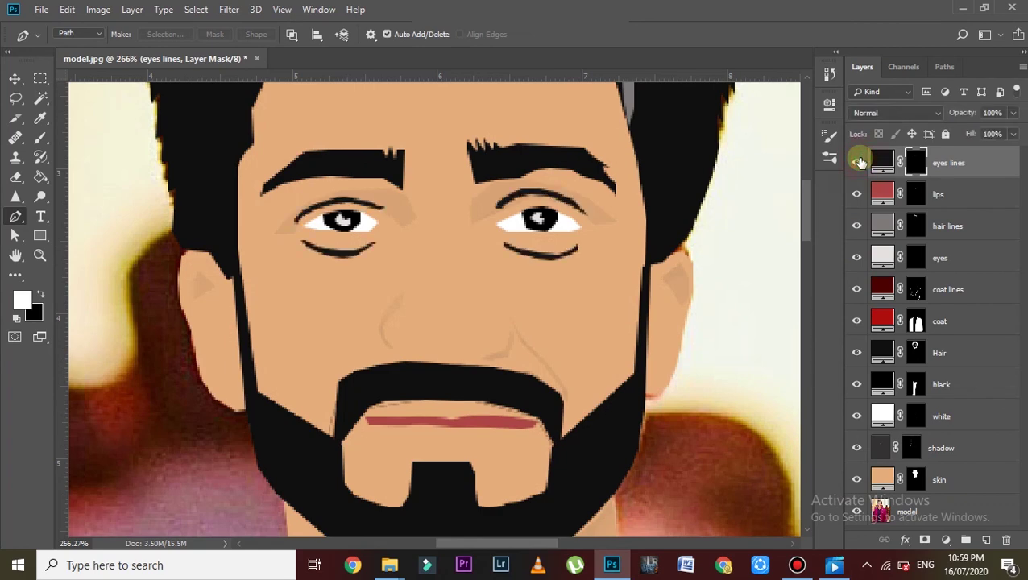
# - Zoom out, hide the original model photo, and add a layer mask to it
pyautogui.scroll(-1, 627, 277)
pyautogui.scroll(-1, 619, 268)
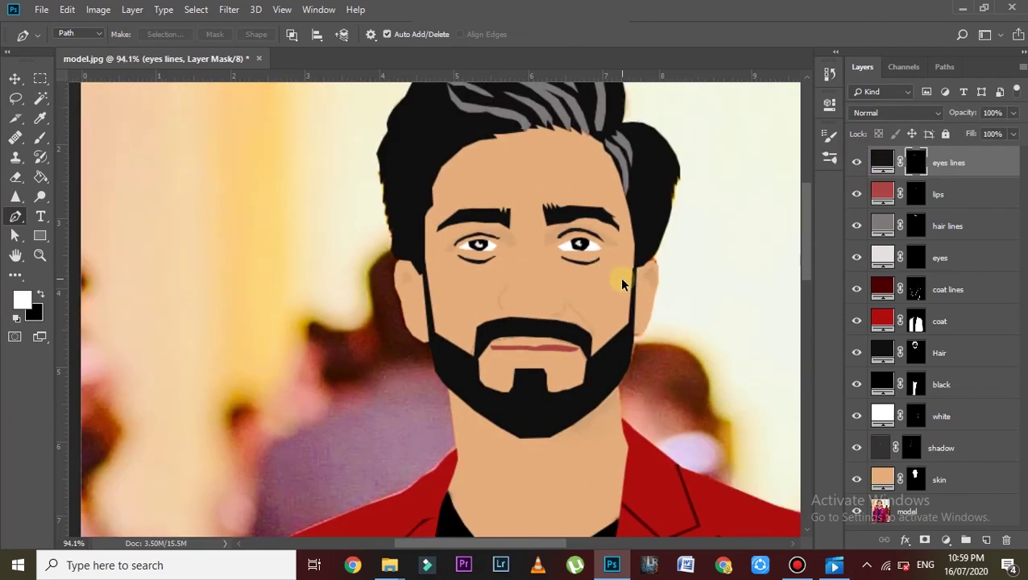
pyautogui.scroll(-2, 620, 277)
pyautogui.scroll(-2, 620, 322)
pyautogui.scroll(-1, 498, 443)
pyautogui.scroll(-2, 594, 369)
pyautogui.scroll(1, 493, 350)
pyautogui.scroll(1, 530, 336)
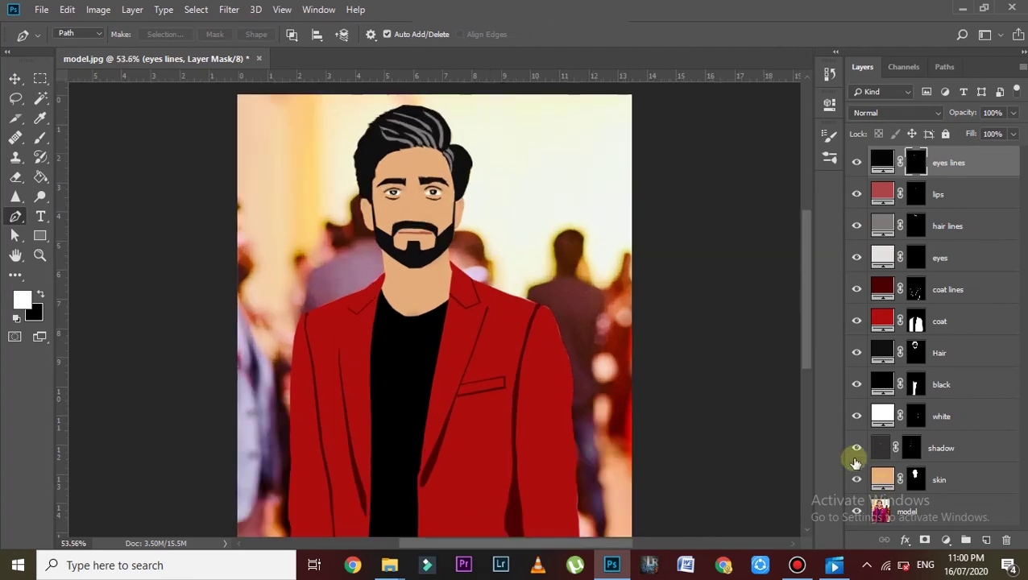
pyautogui.click(858, 512)
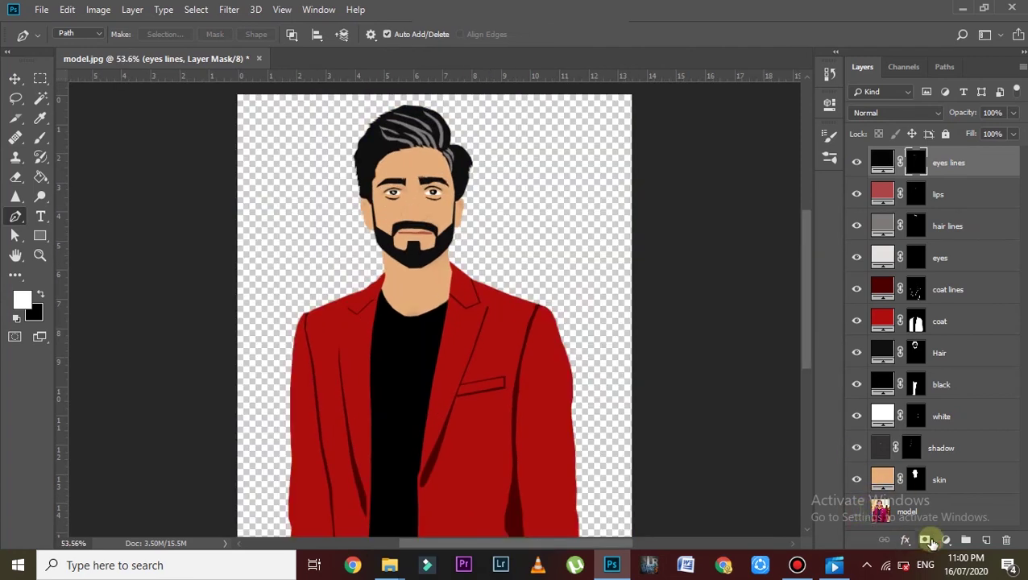
pyautogui.click(883, 514)
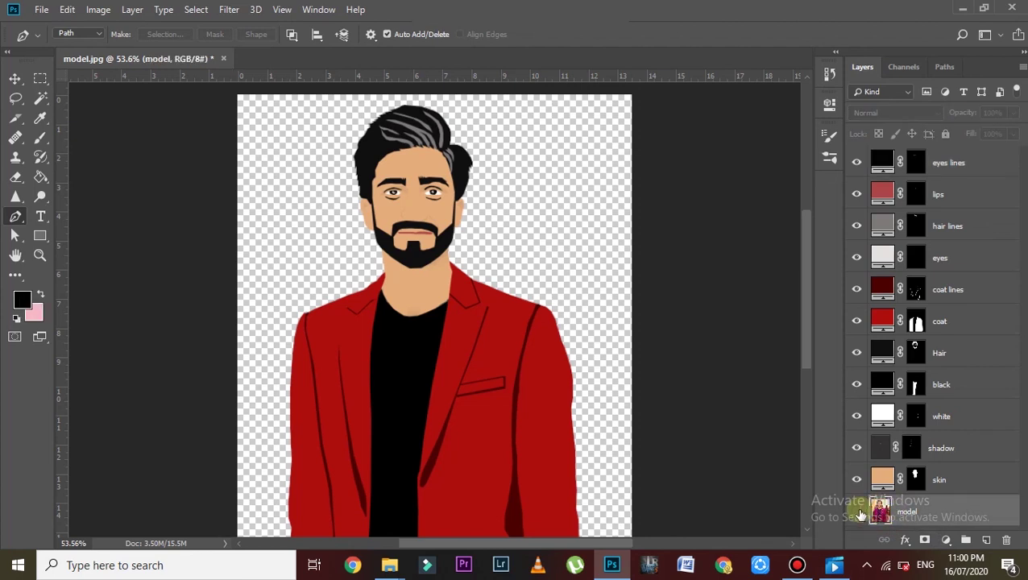
pyautogui.click(924, 541)
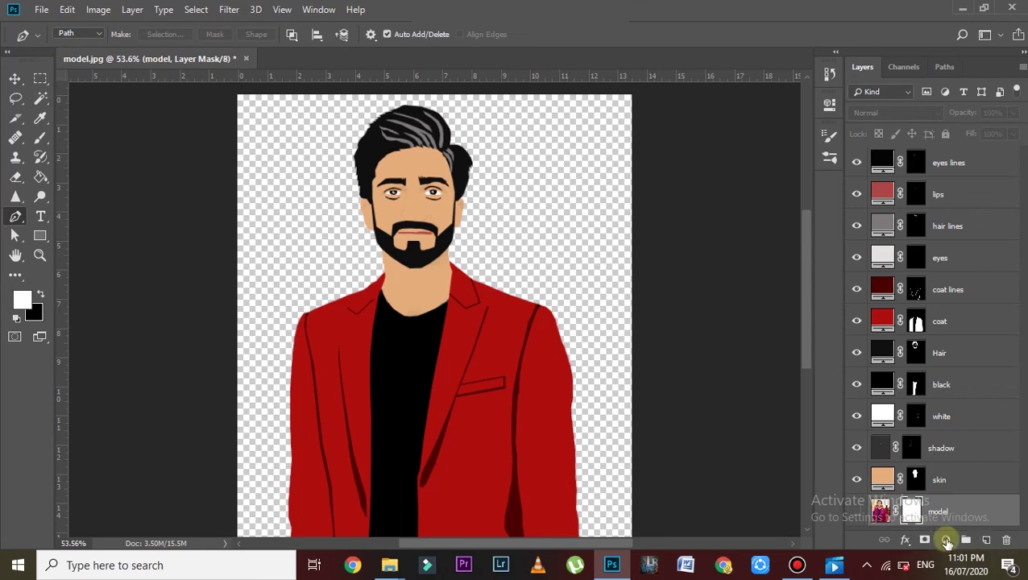
pyautogui.click(946, 541)
# - Add a Solid Color fill layer in olive-lime #b2bc3e behind the cartoon figure
pyautogui.click(950, 275)
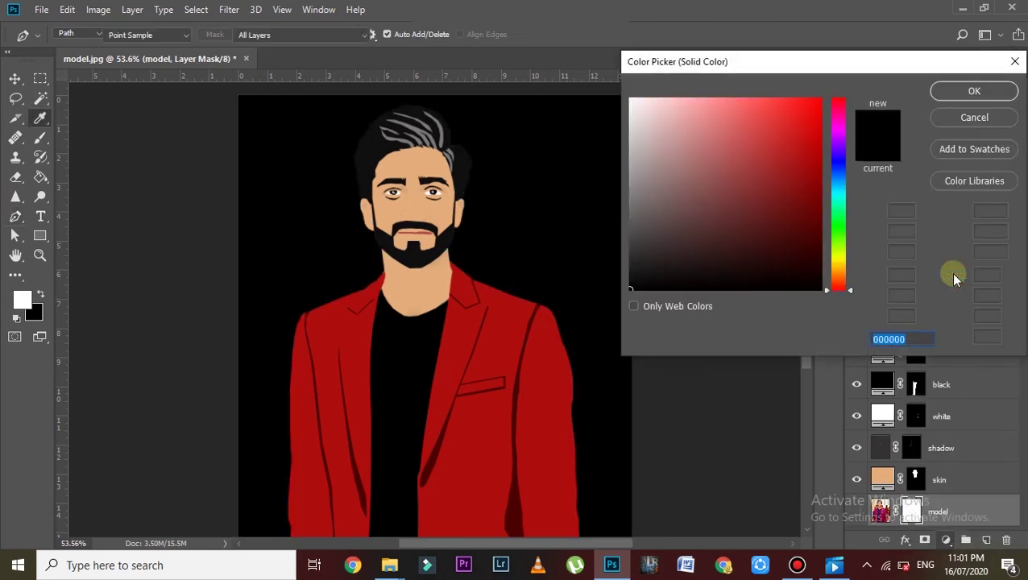
pyautogui.moveTo(708, 216); pyautogui.dragTo(754, 139)
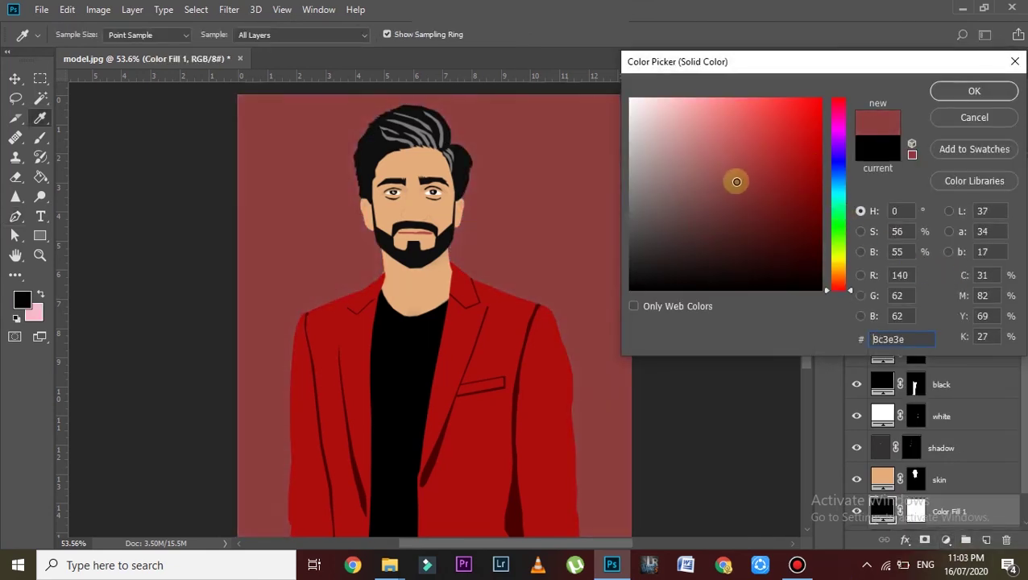
pyautogui.moveTo(838, 192); pyautogui.dragTo(839, 253)
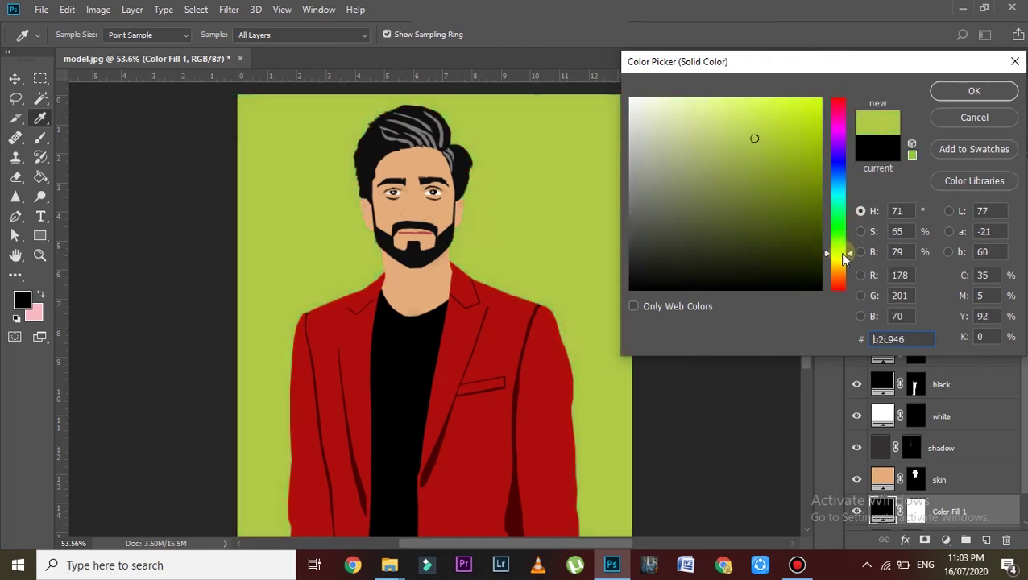
pyautogui.moveTo(739, 155); pyautogui.dragTo(762, 149)
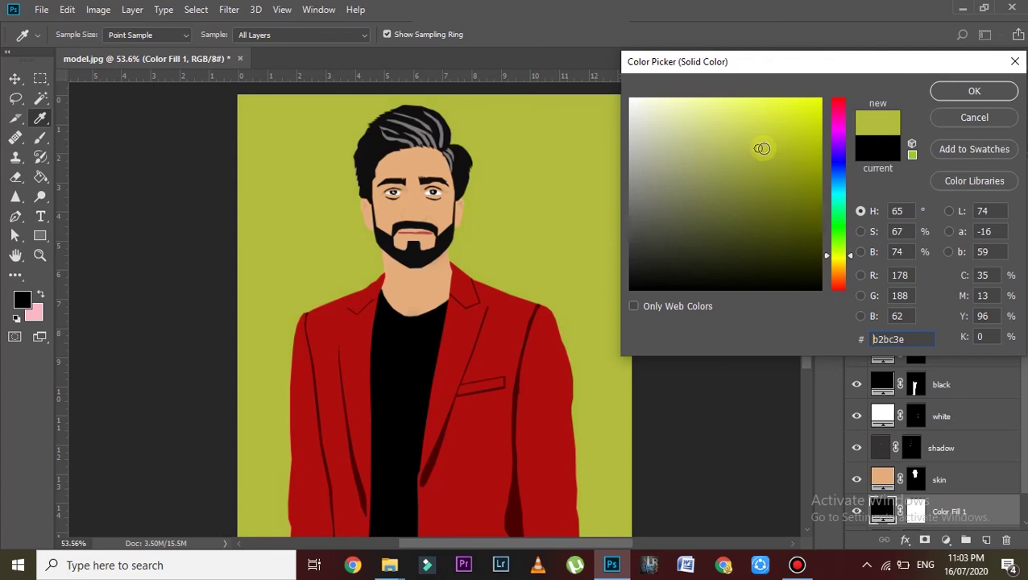
pyautogui.click(947, 90)
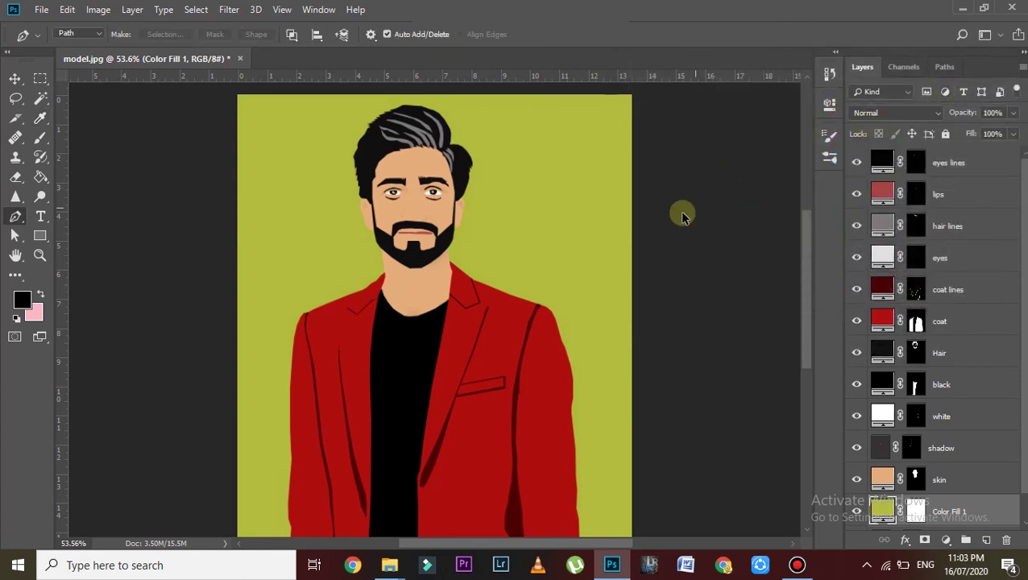
pyautogui.scroll(-1, 804, 257)
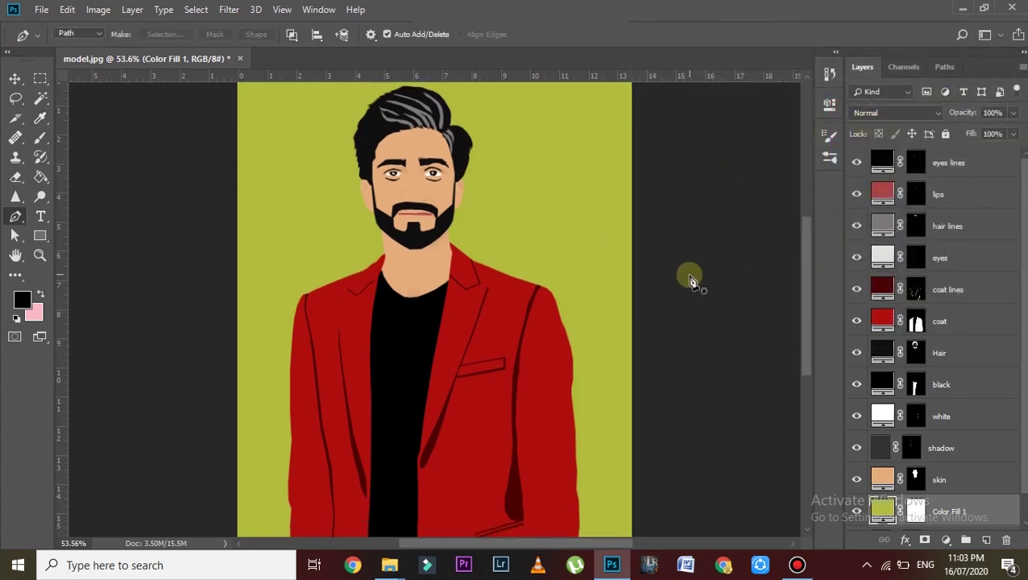
pyautogui.keyDown('alt'); pyautogui.scroll(-1, 689, 278); pyautogui.keyUp('alt')
pyautogui.scroll(-1, 806, 268)
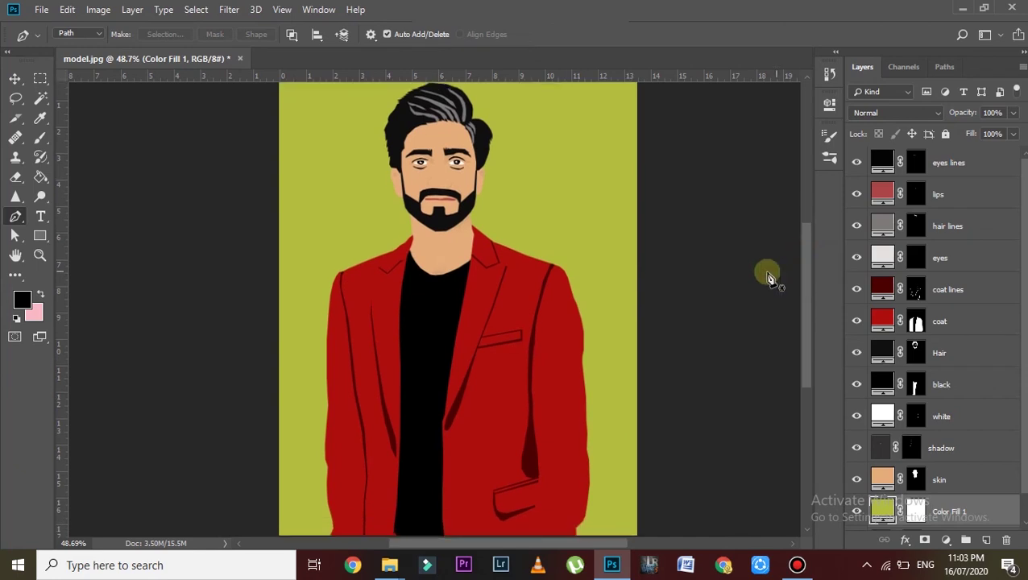